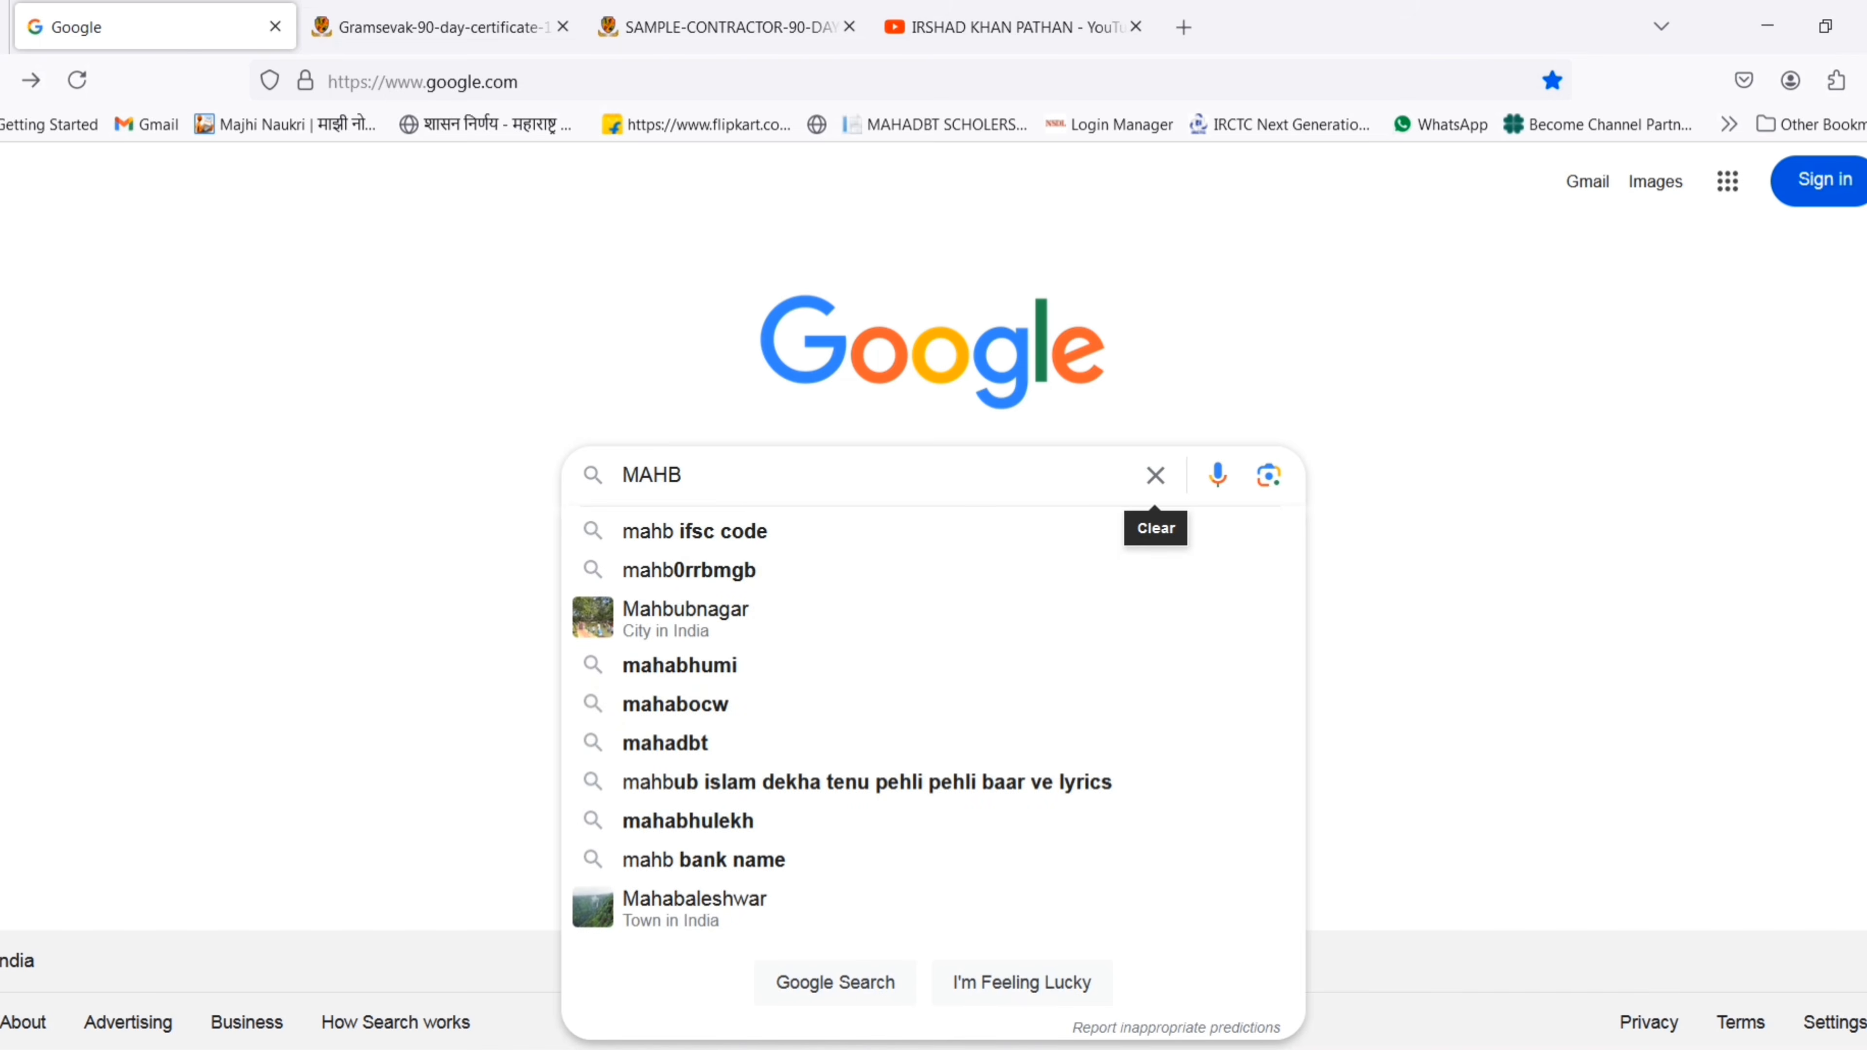
Search Google for MAHBOCW, and from the welfare board's mahabocw.in site open Construction Worker Online Renewal
type("OCW")
key("Return")
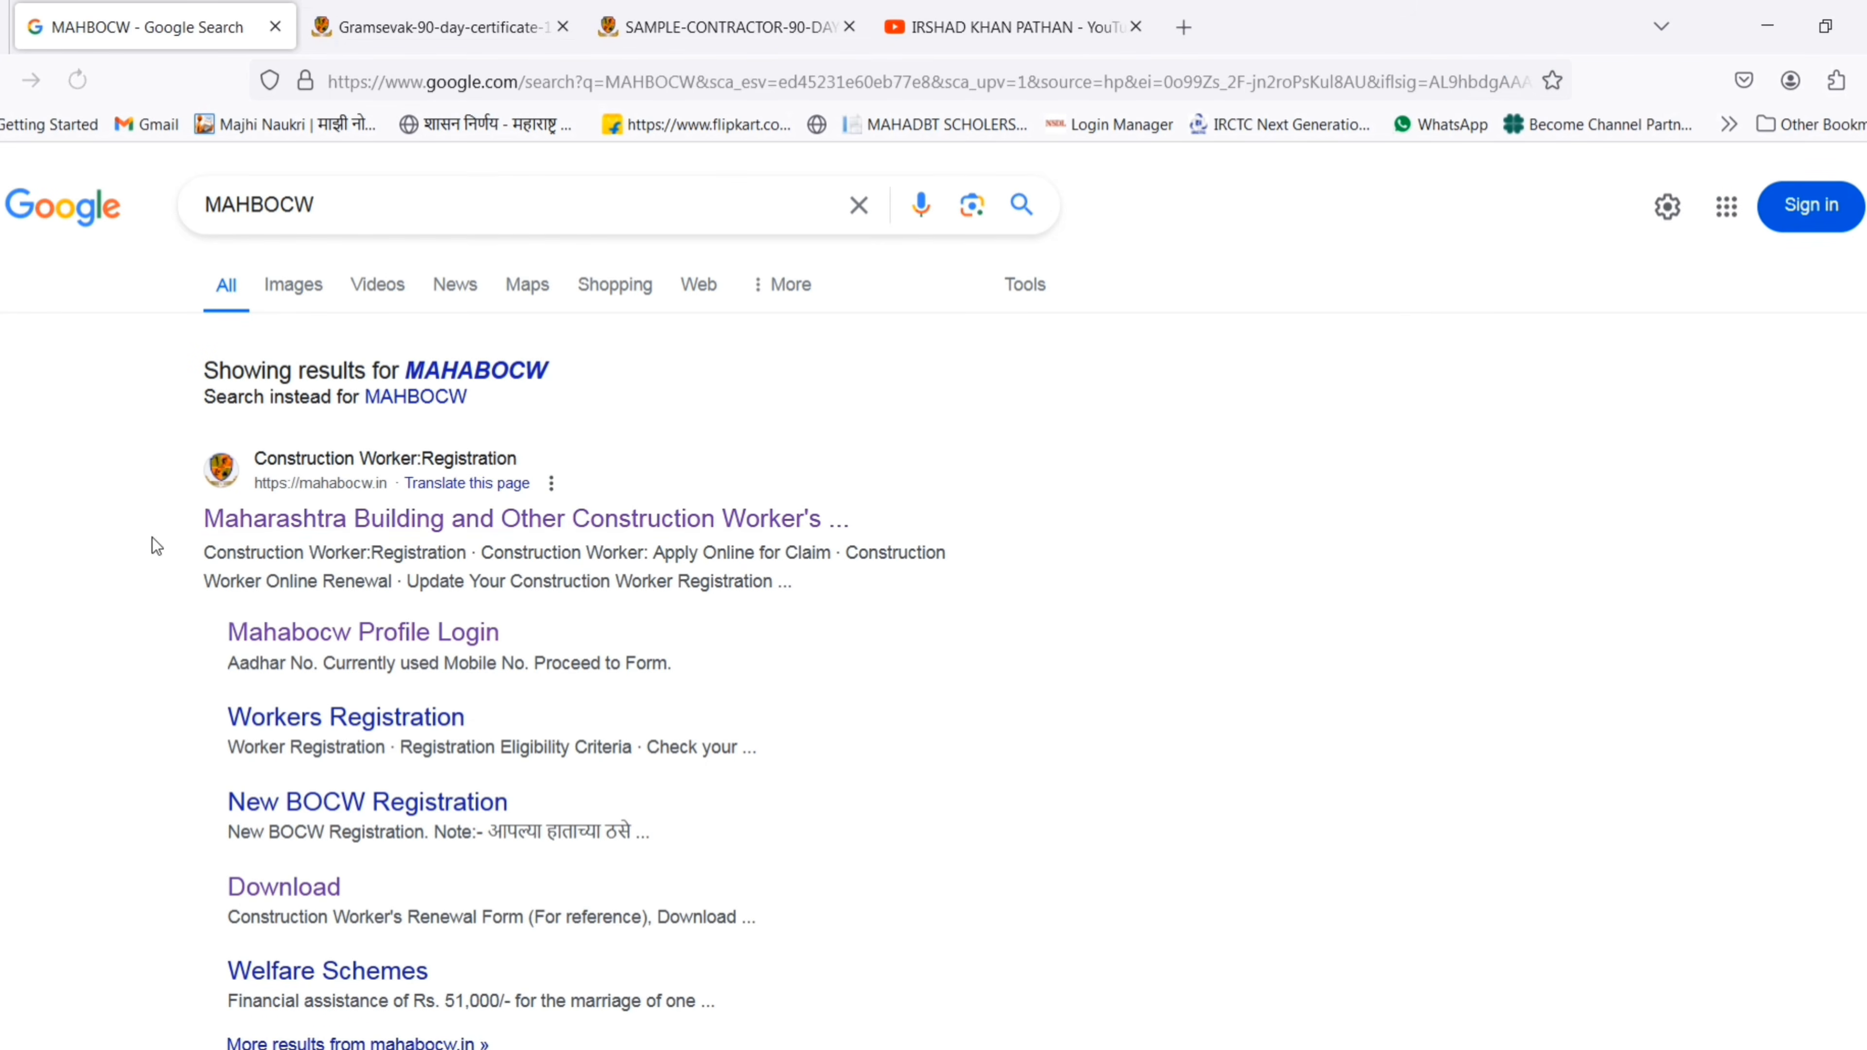
left_click(377, 523)
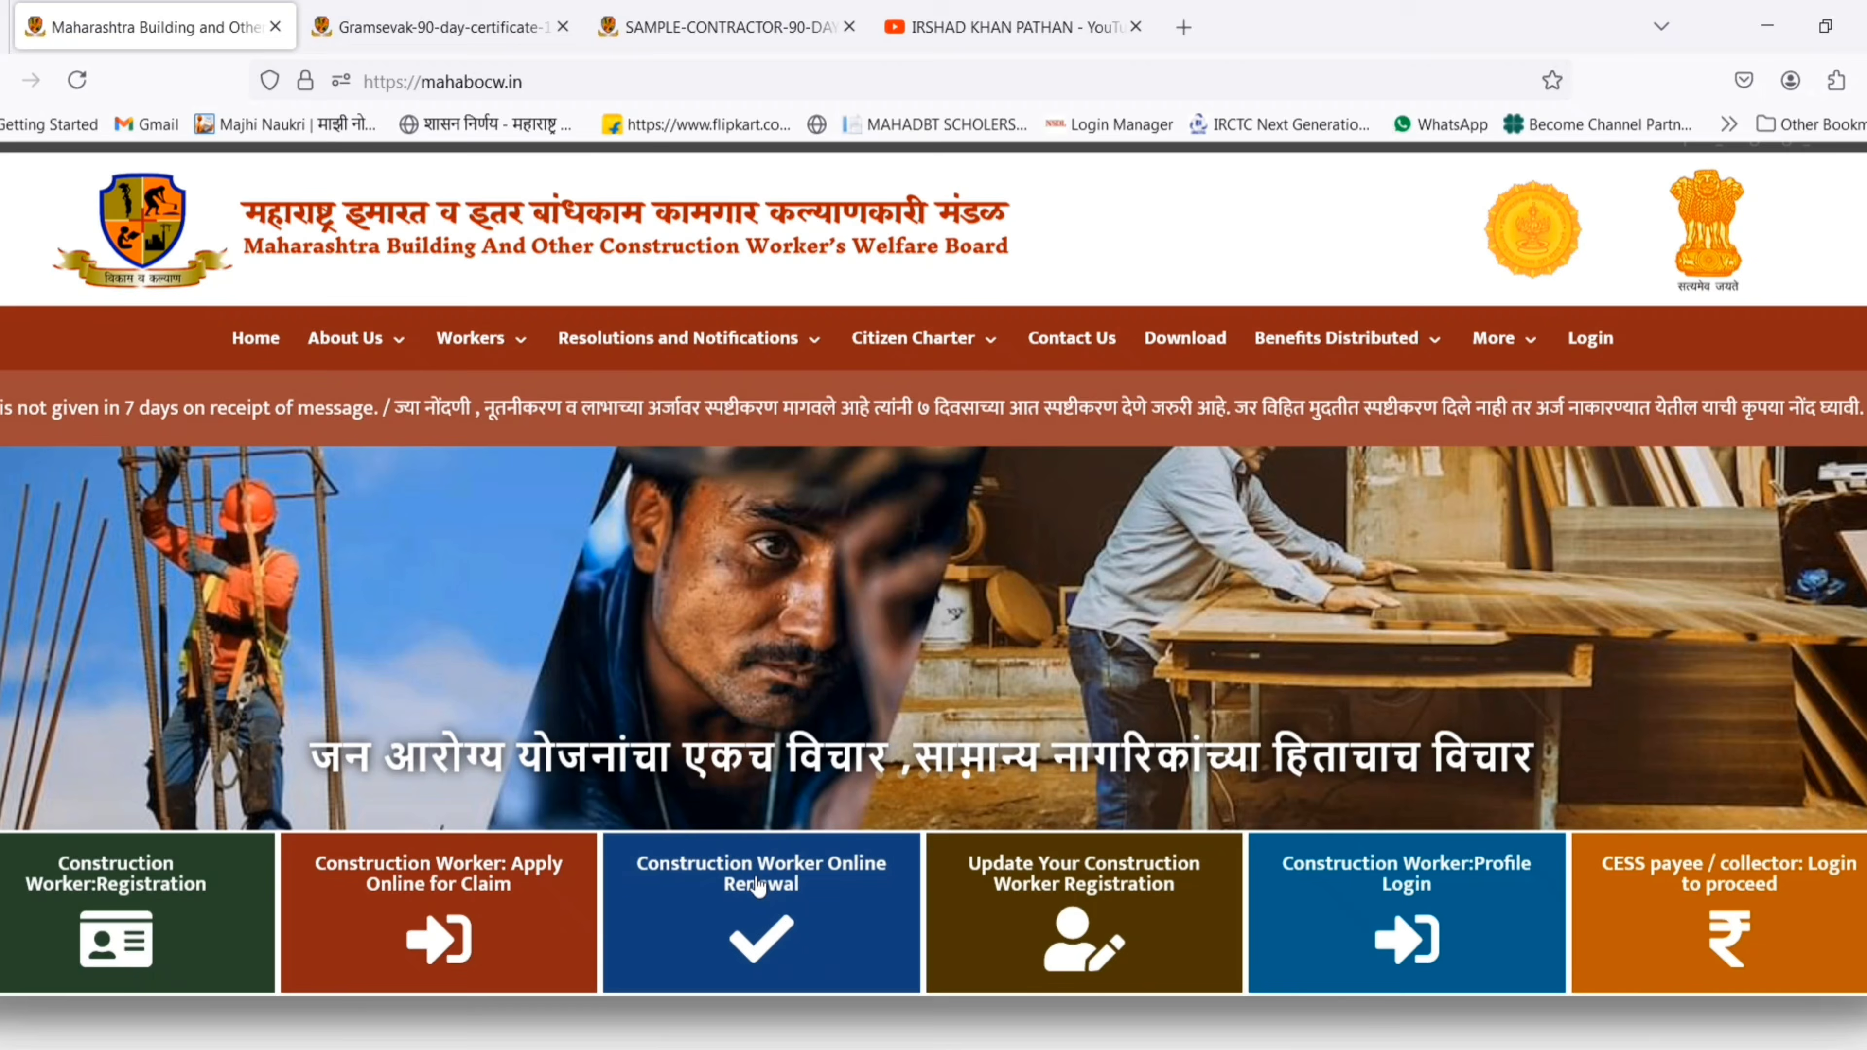
left_click(764, 890)
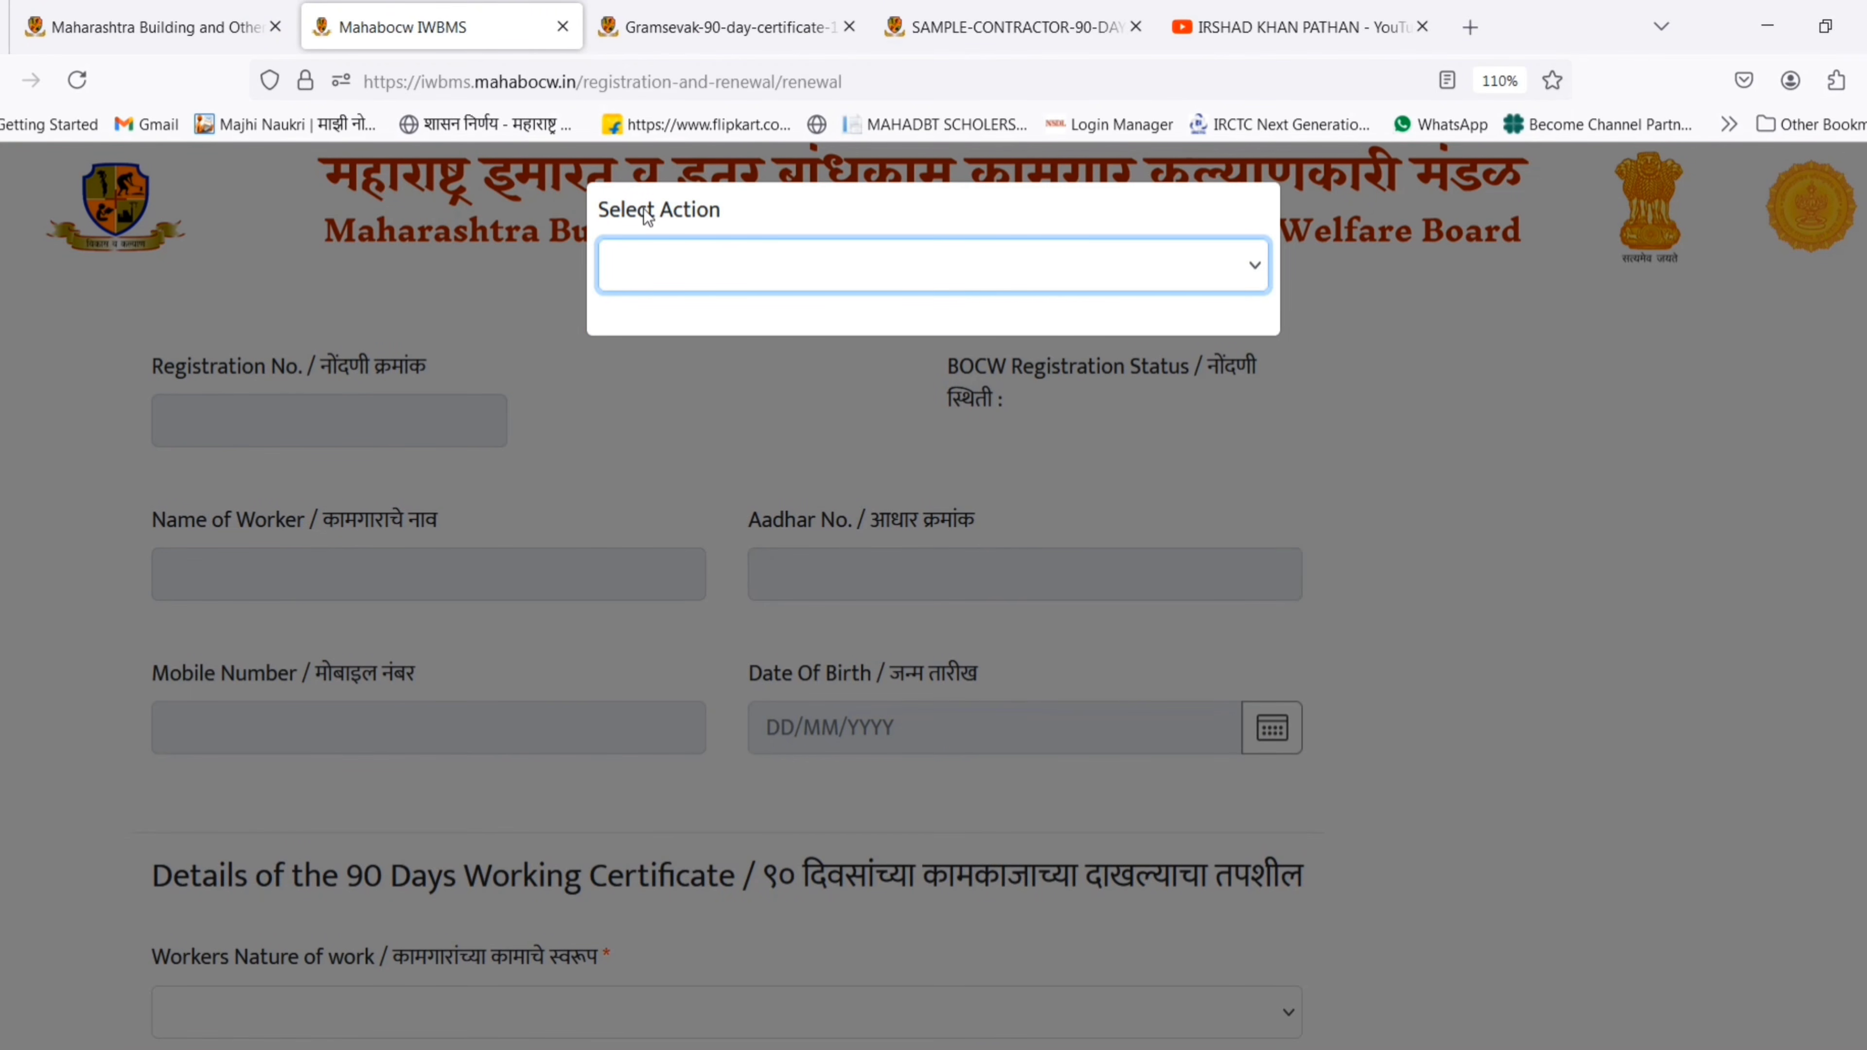
Choose New Renewal as the action for the BOCW renewal
left_click_drag(598, 213, 728, 207)
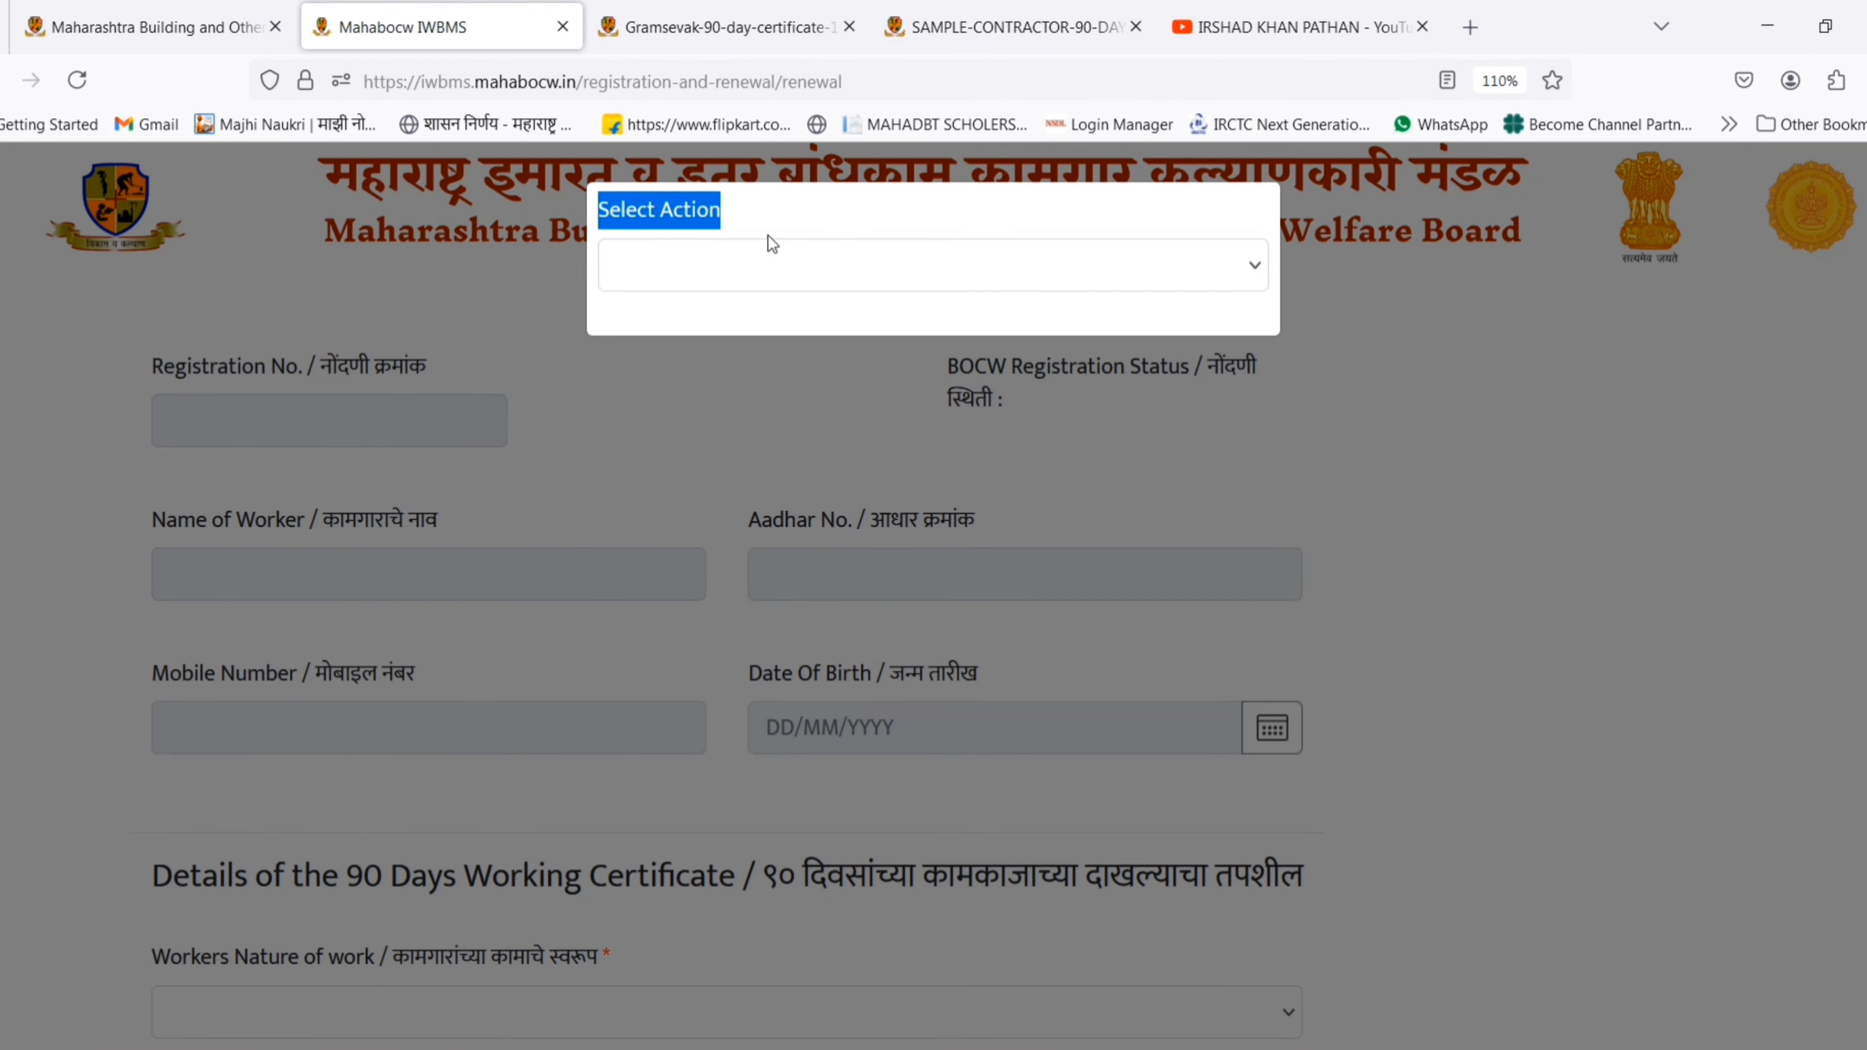
left_click(747, 226)
left_click(681, 261)
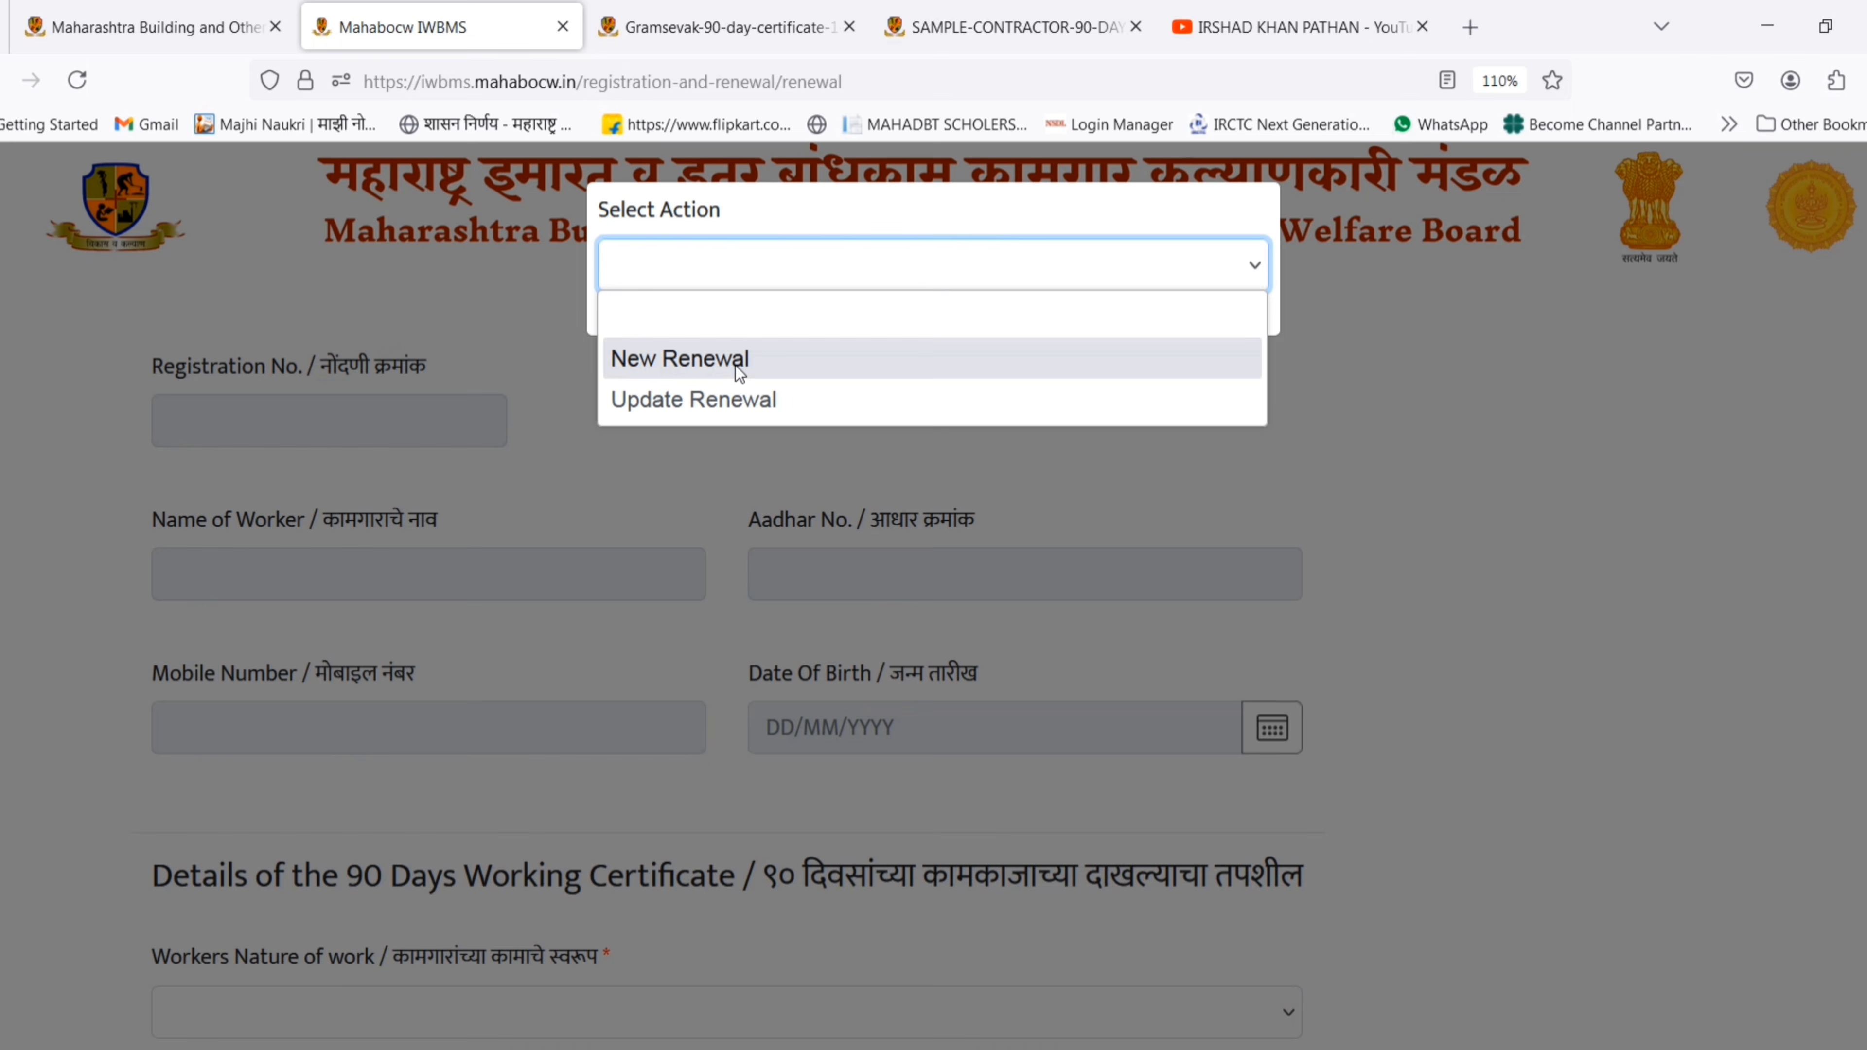
left_click(688, 359)
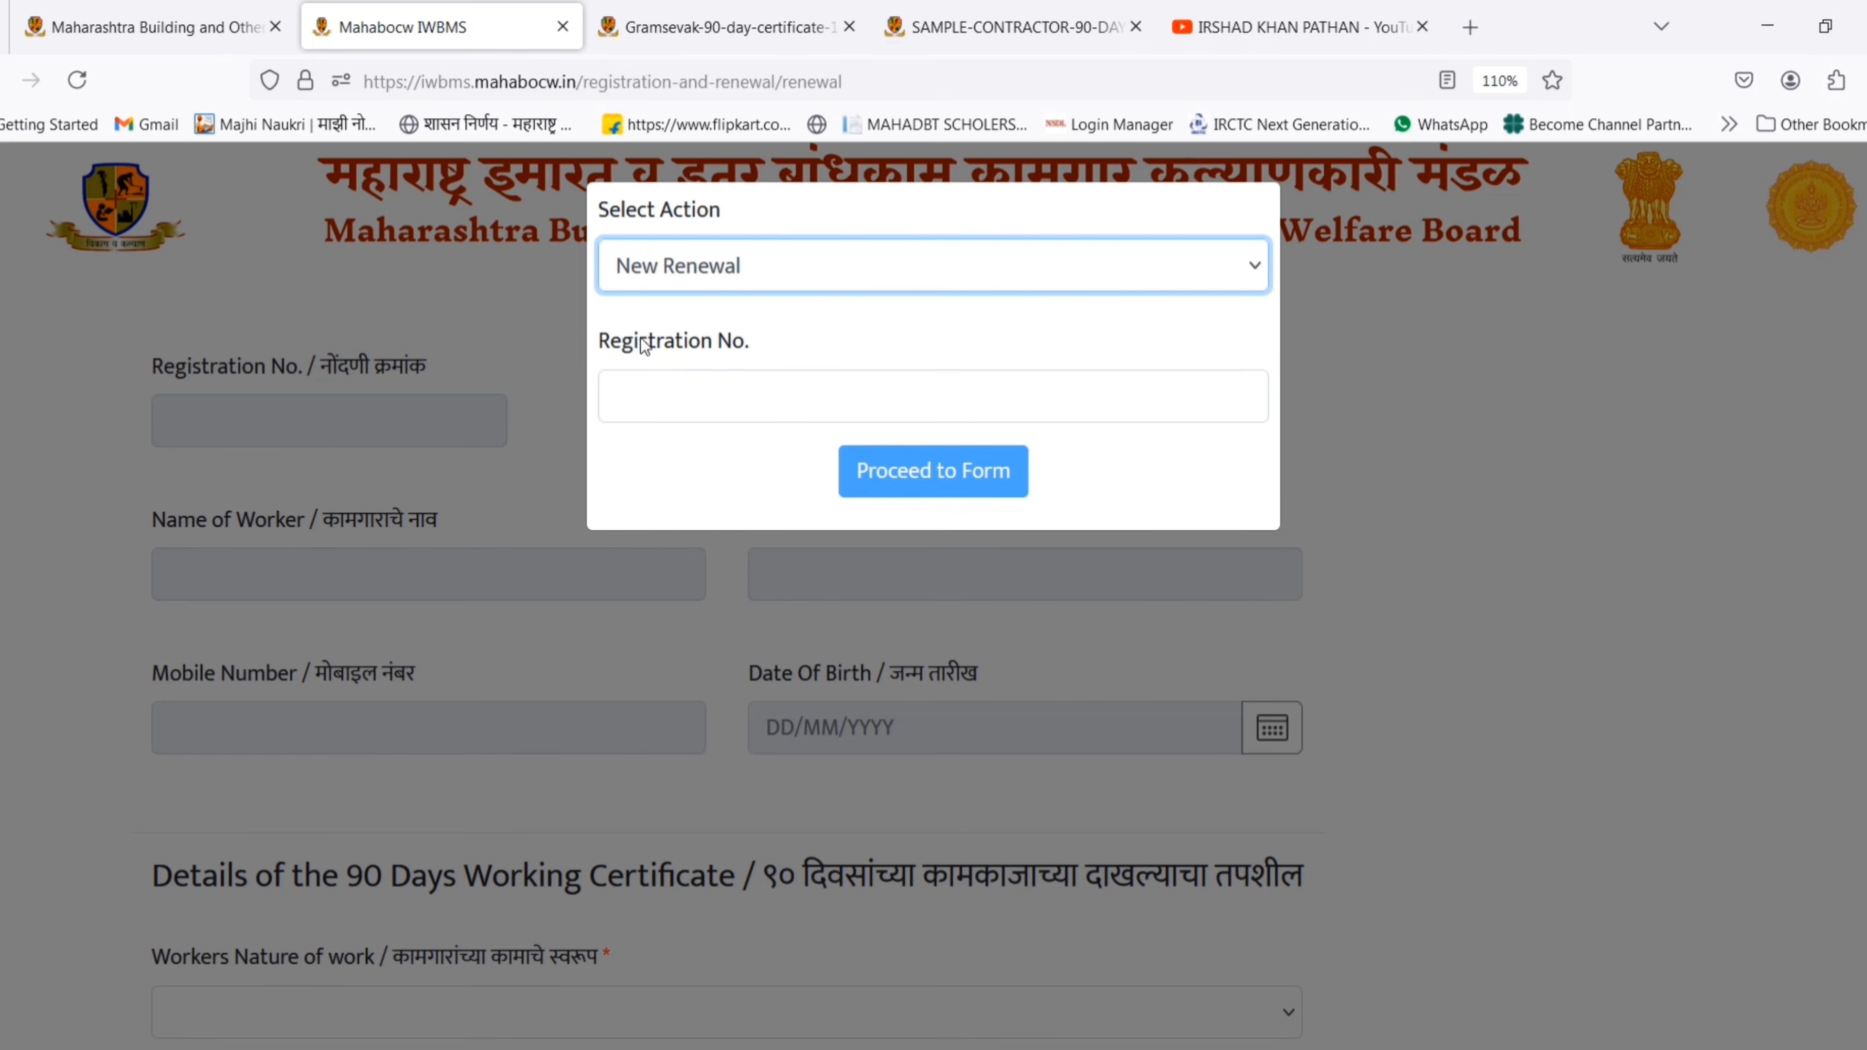
Enter the worker's registration number and proceed to the renewal form
left_click_drag(599, 346, 754, 349)
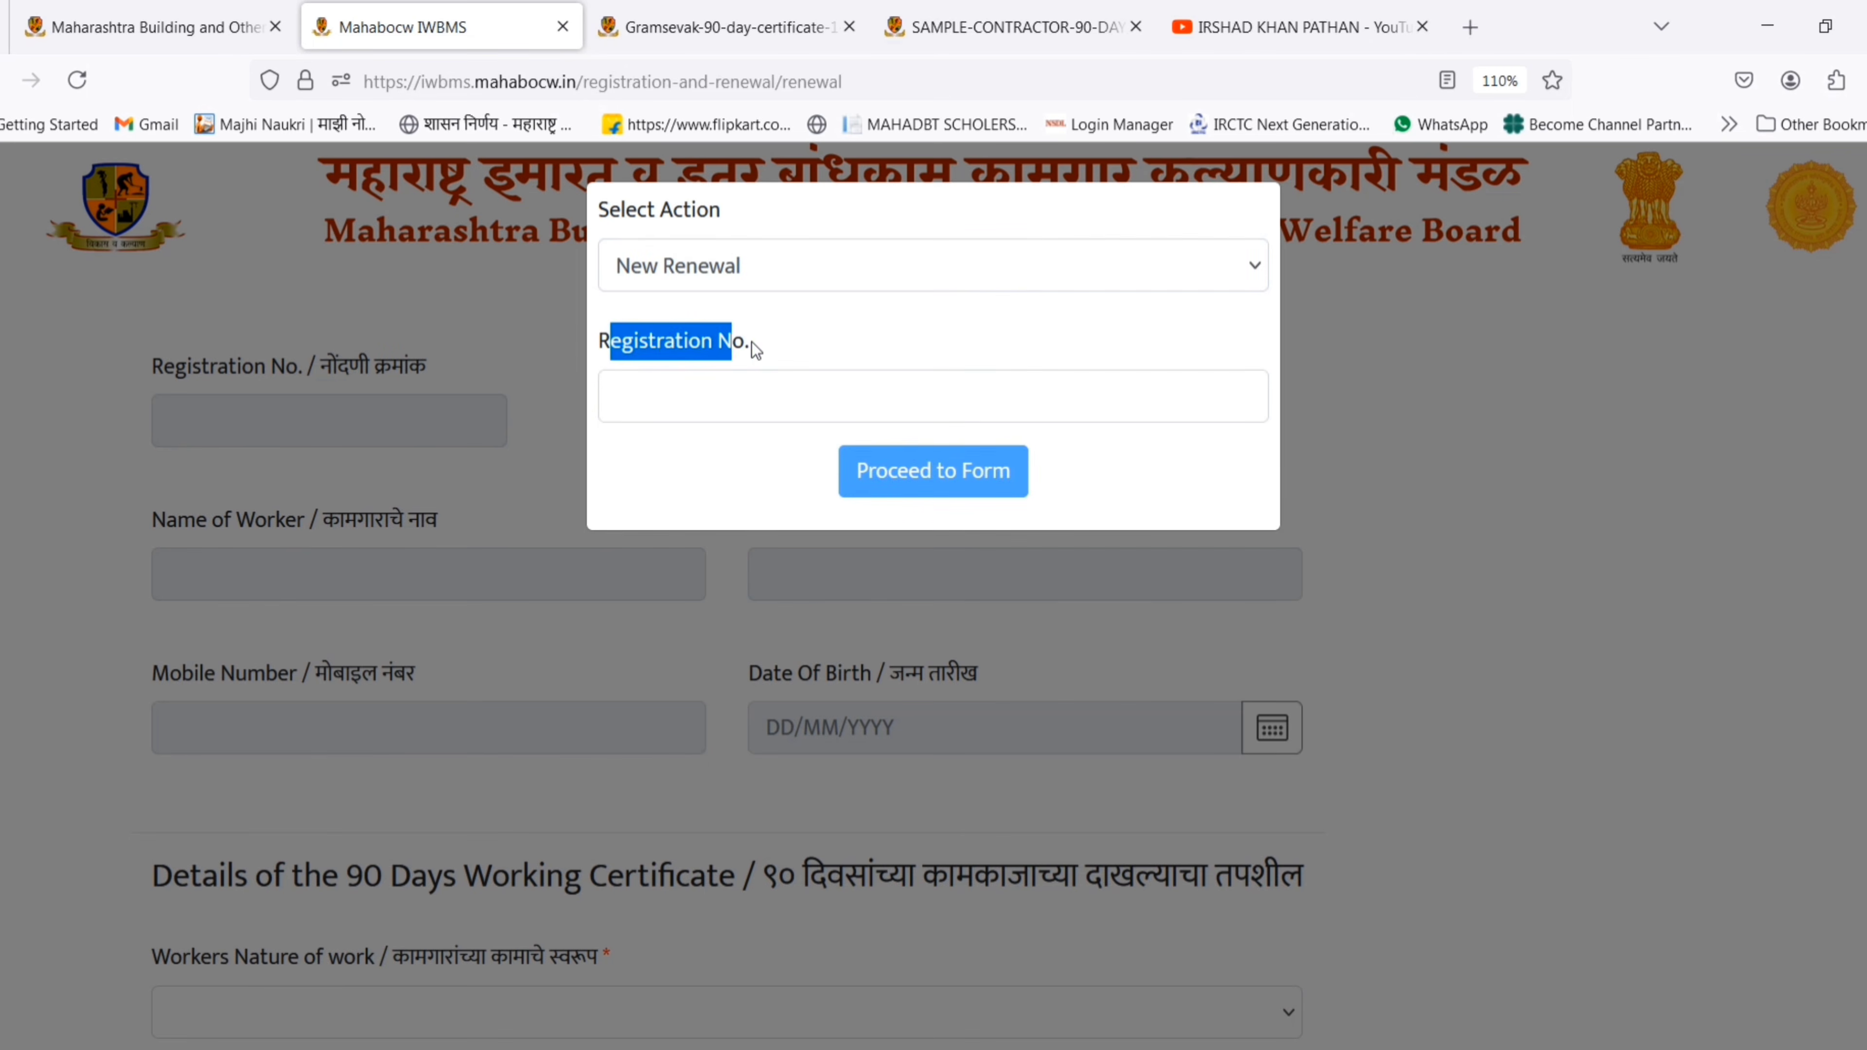
left_click(784, 354)
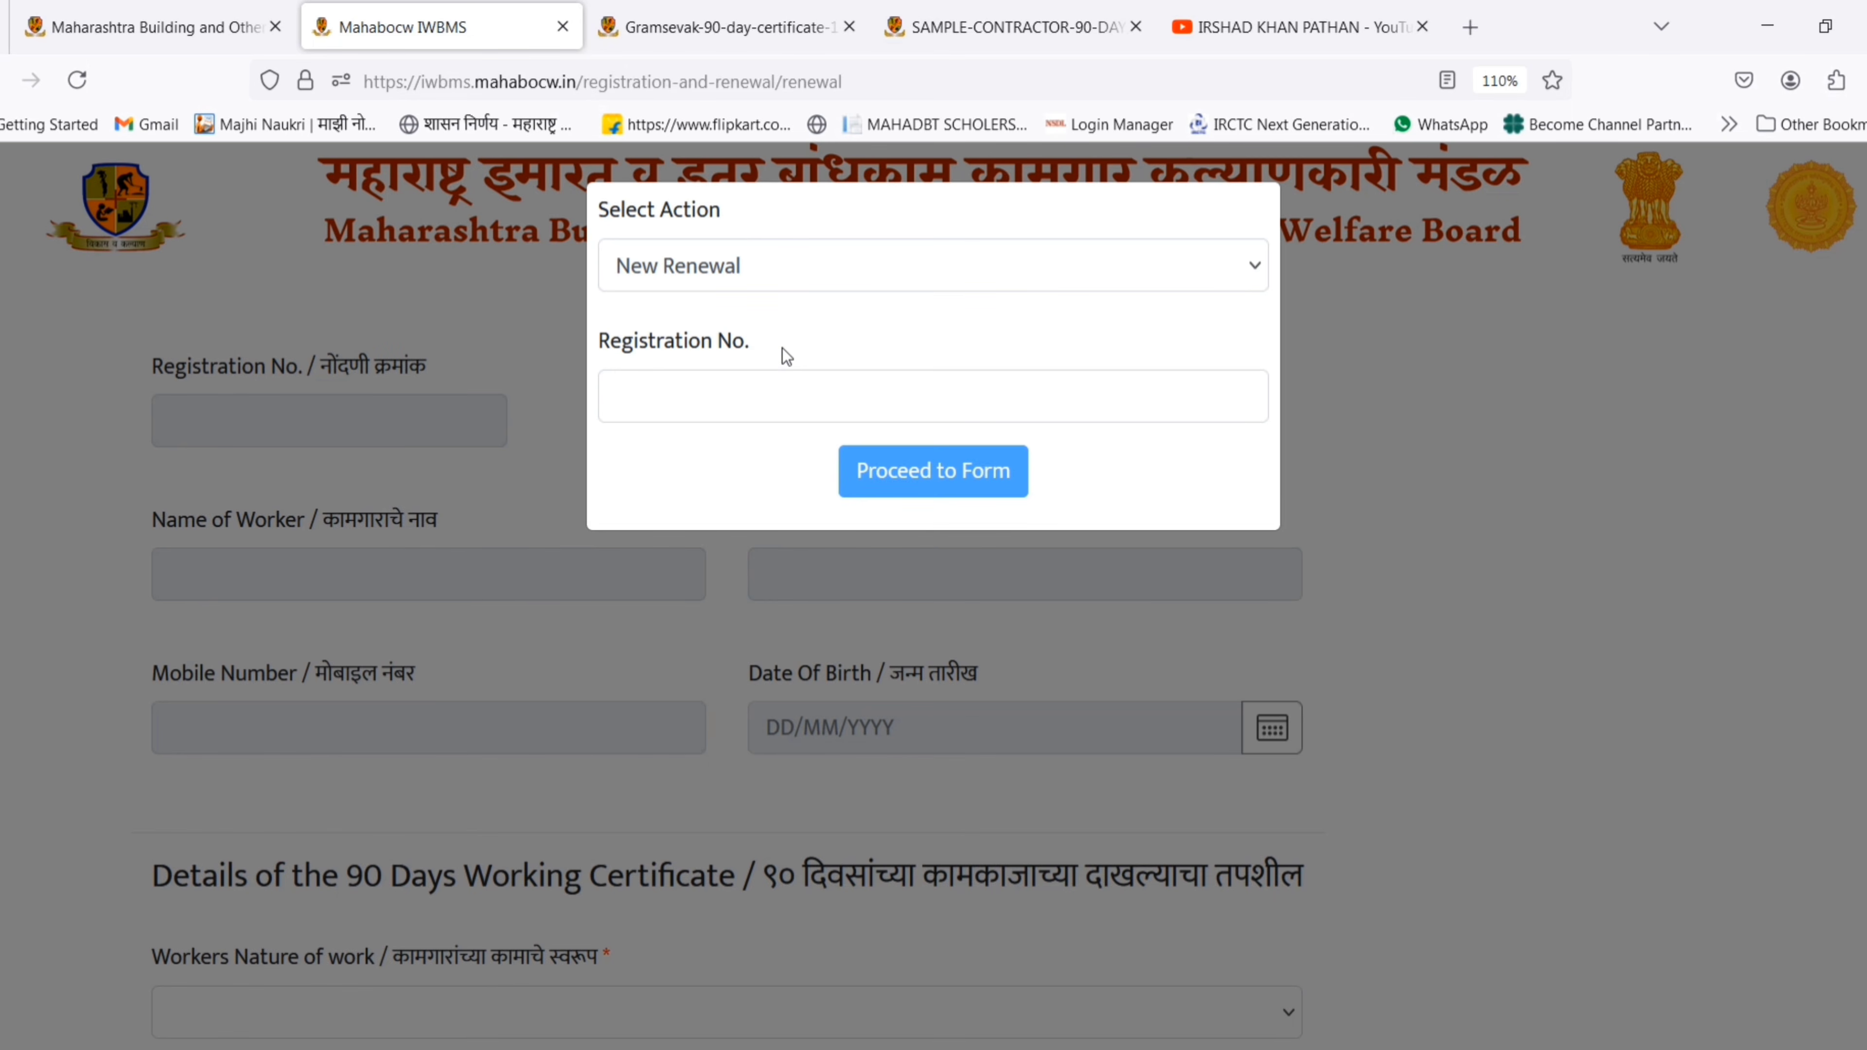
left_click(668, 405)
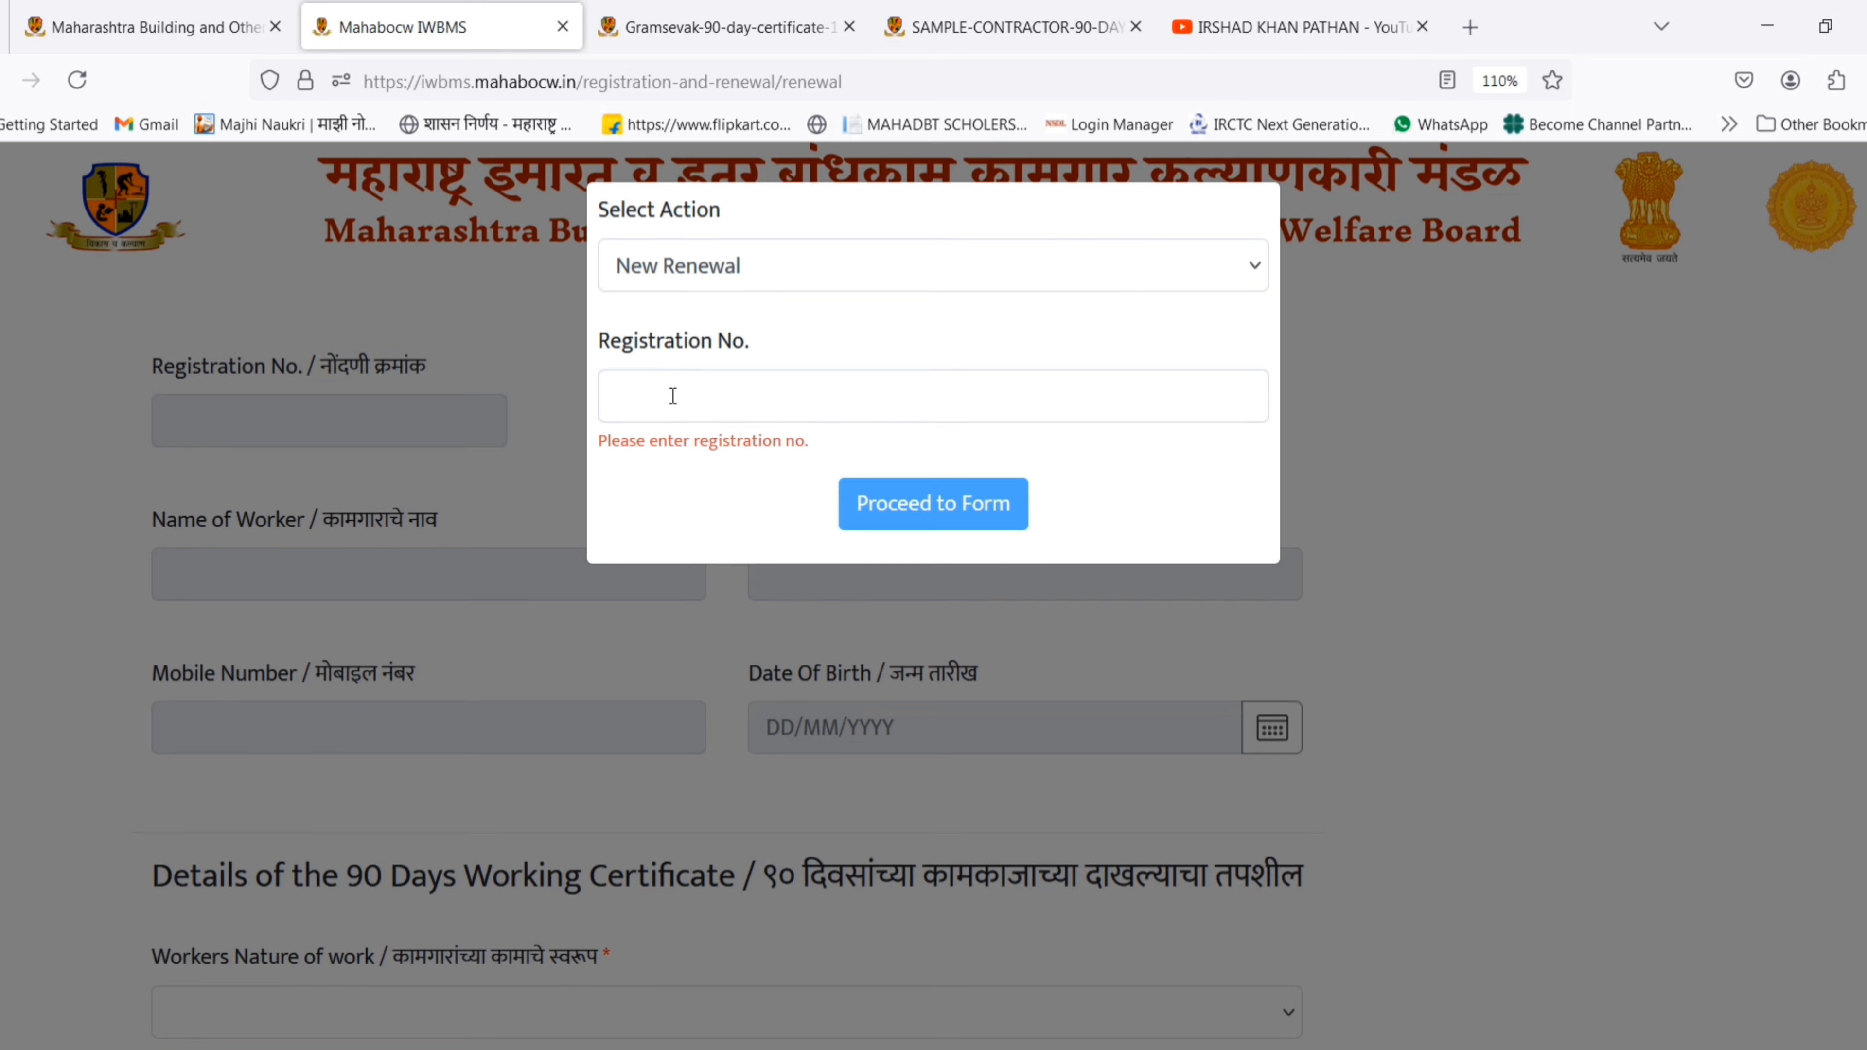
left_click(673, 396)
key("ctrl+v")
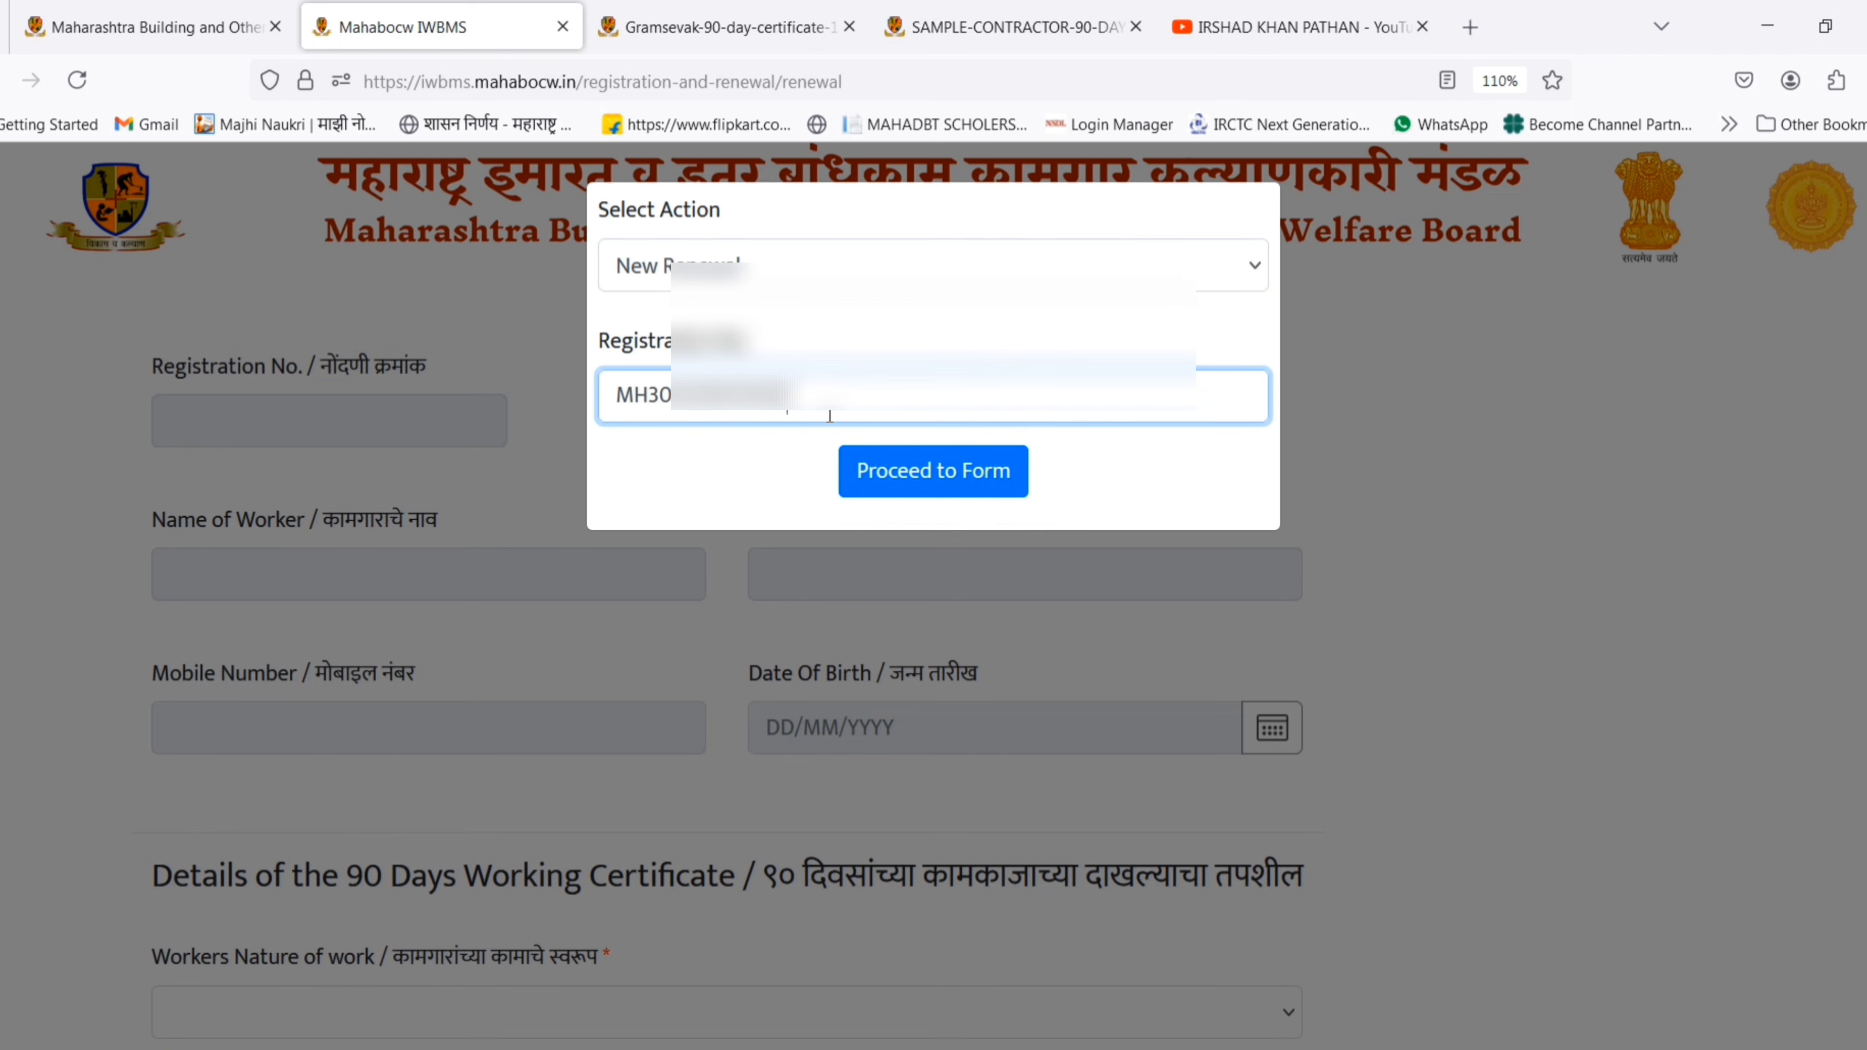
left_click(957, 479)
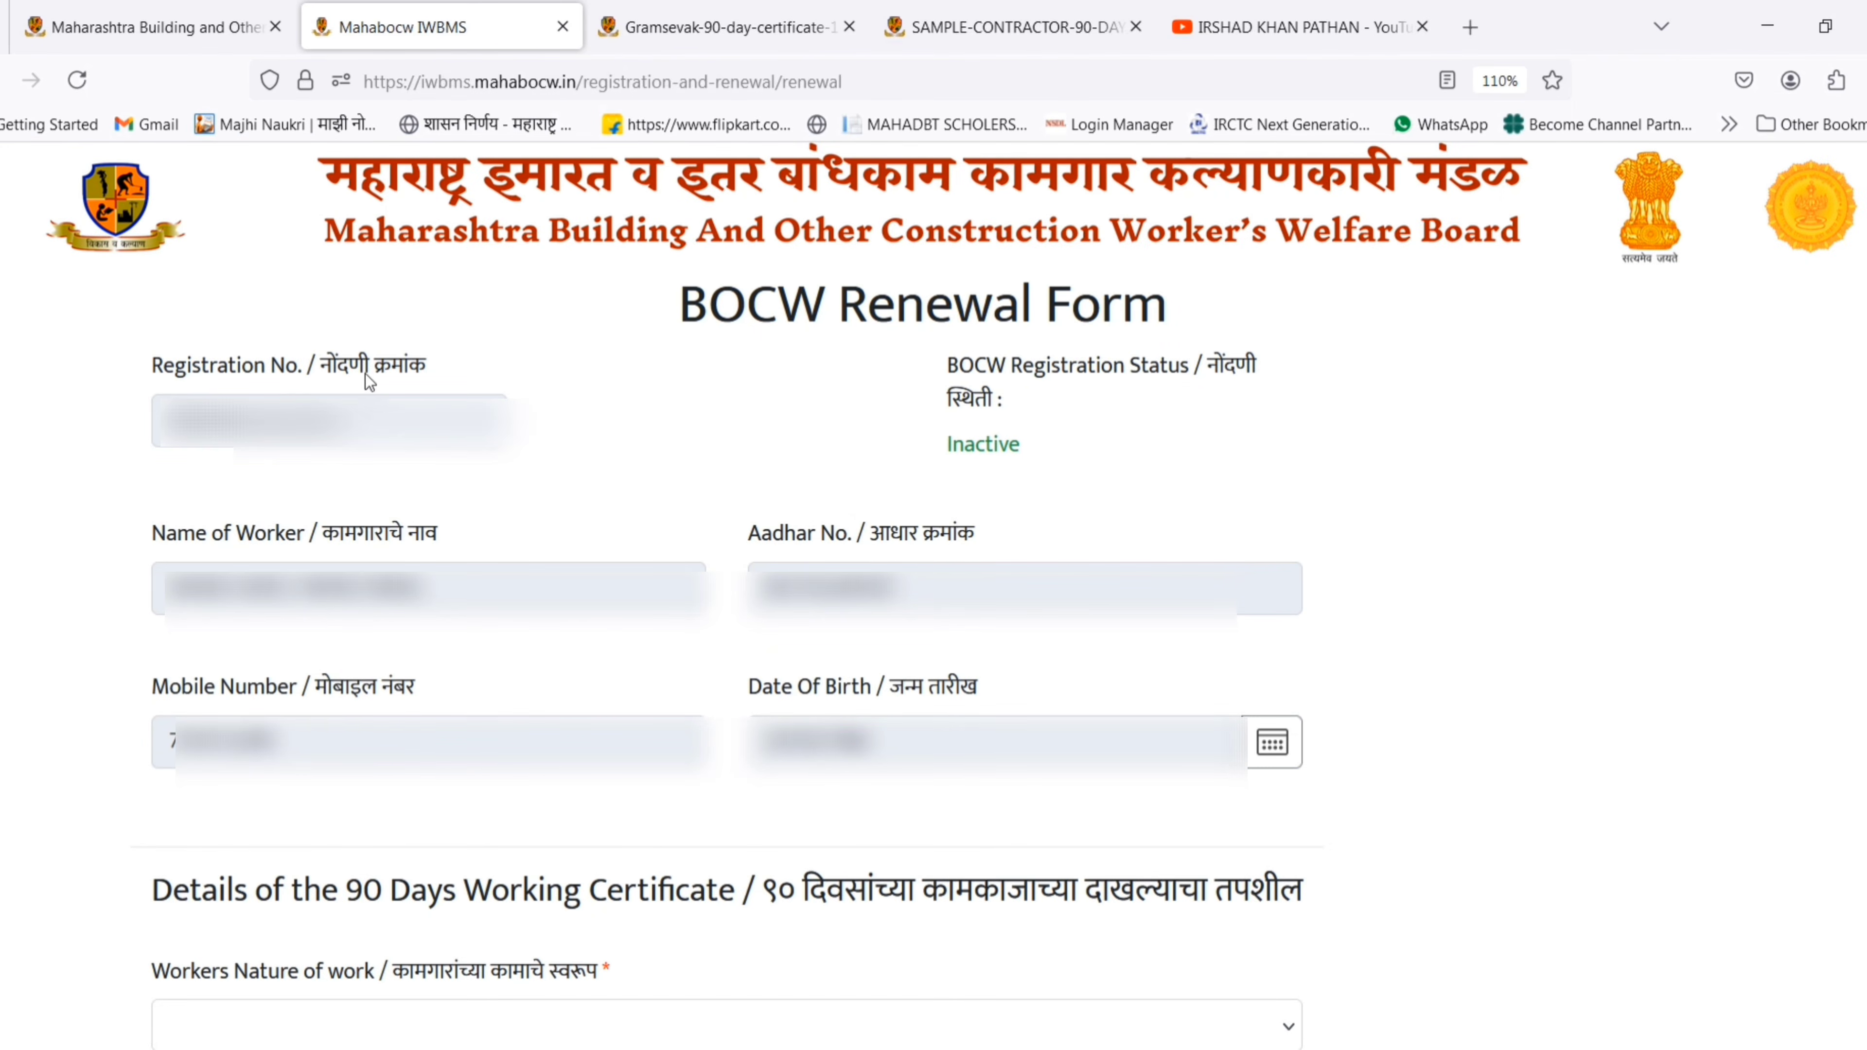
Review the worker's registration number, name, Aadhaar number, mobile number and date of birth on the renewal form
left_click_drag(312, 366, 492, 373)
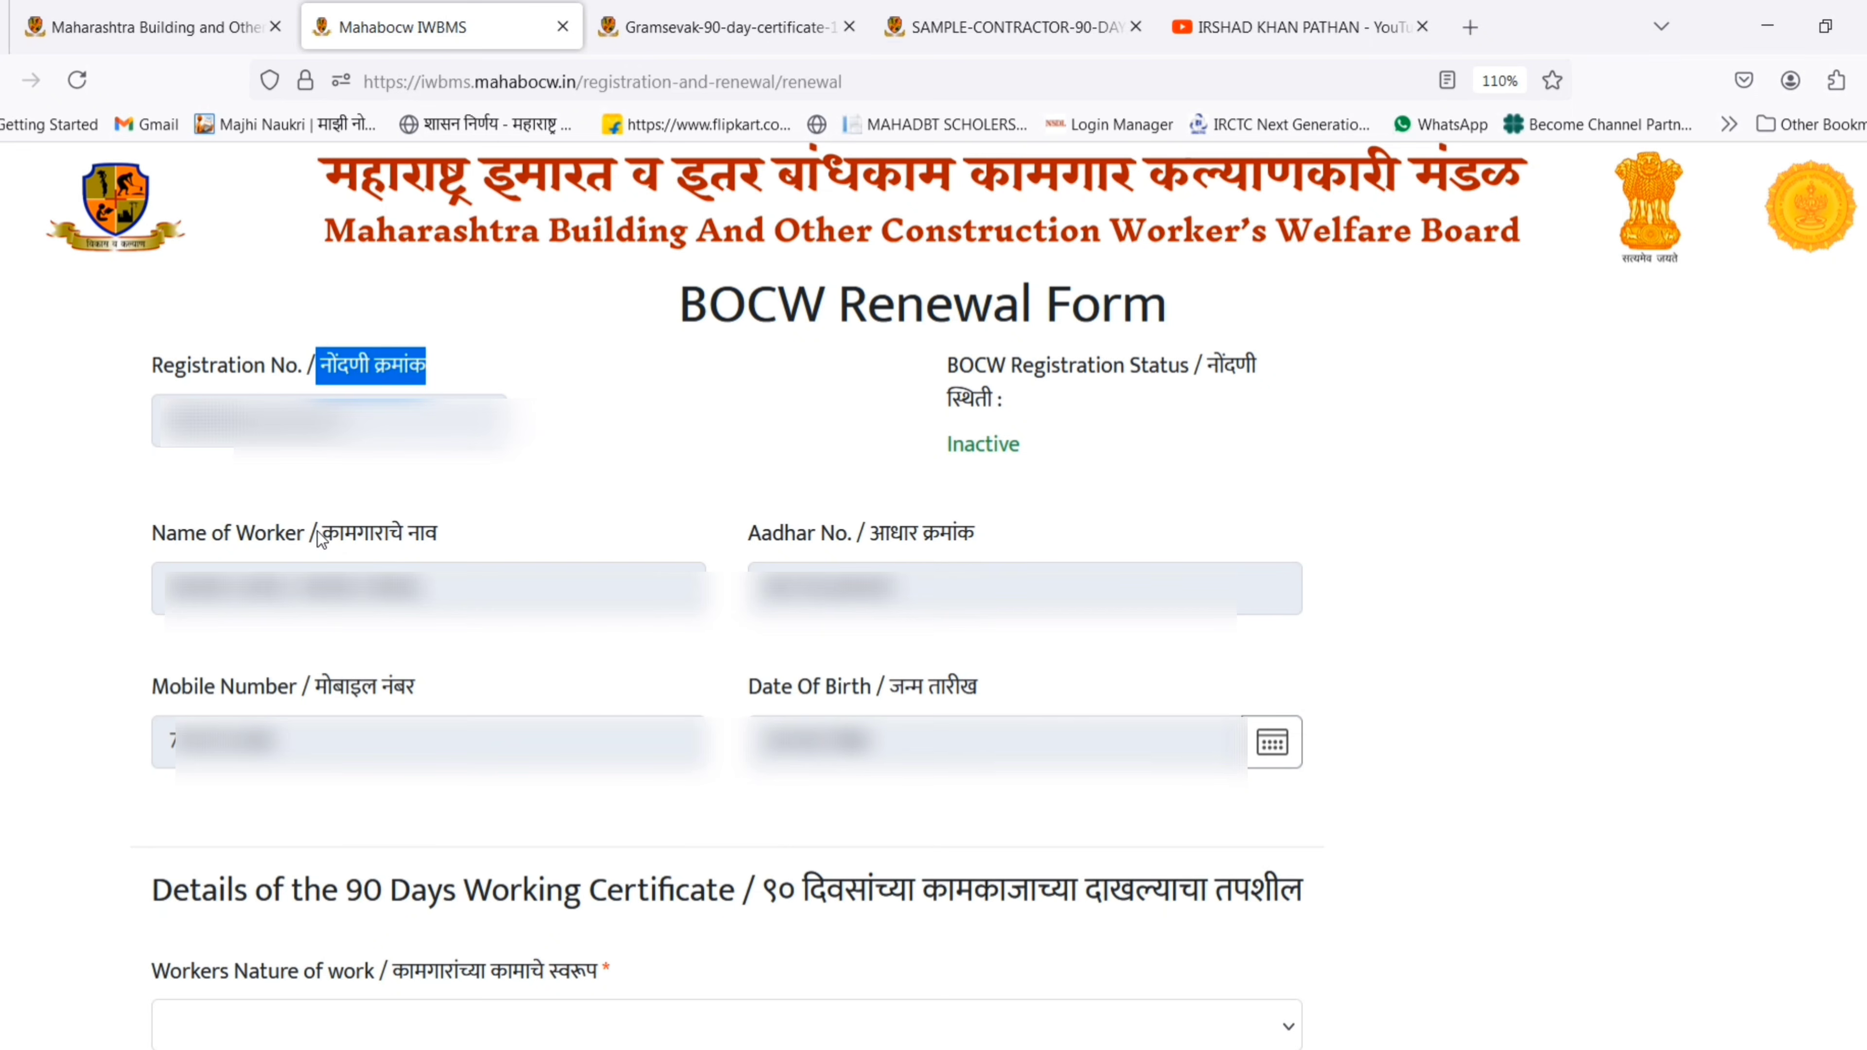
left_click_drag(319, 534, 472, 535)
left_click_drag(871, 533, 1032, 537)
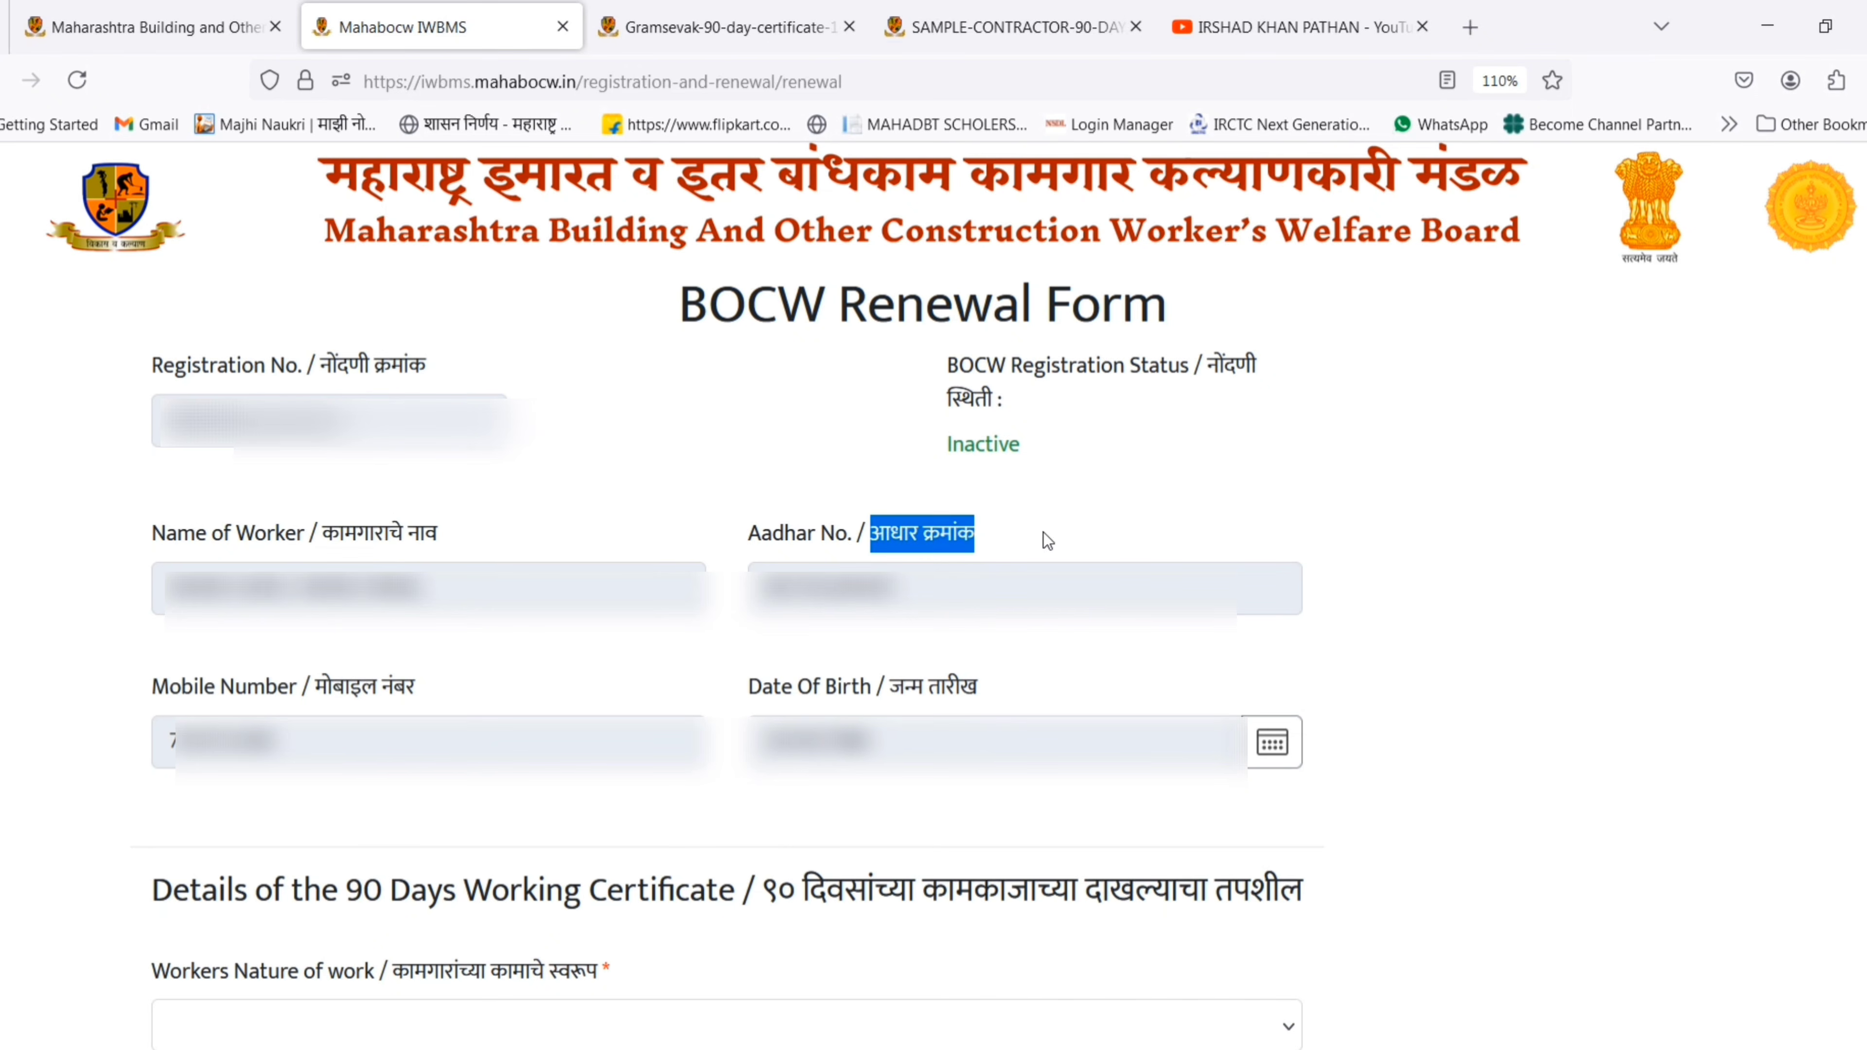
left_click(261, 747)
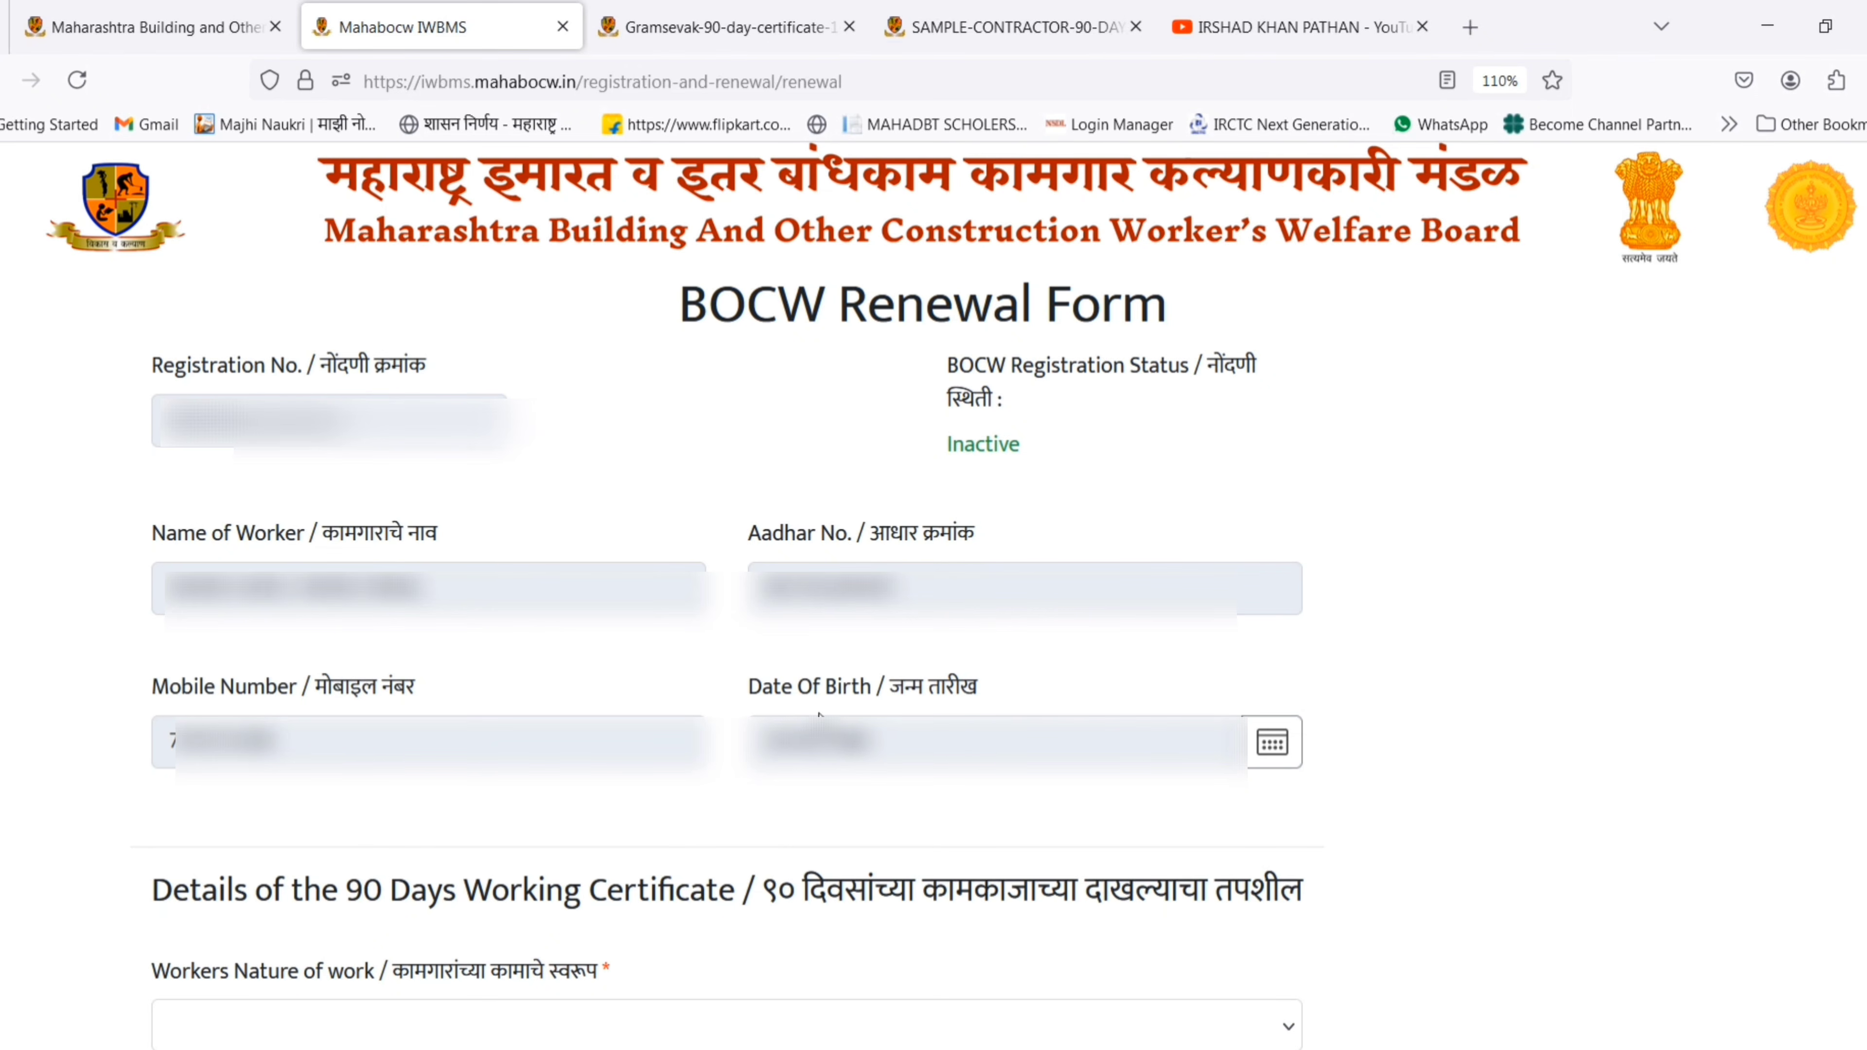
left_click_drag(802, 743, 874, 743)
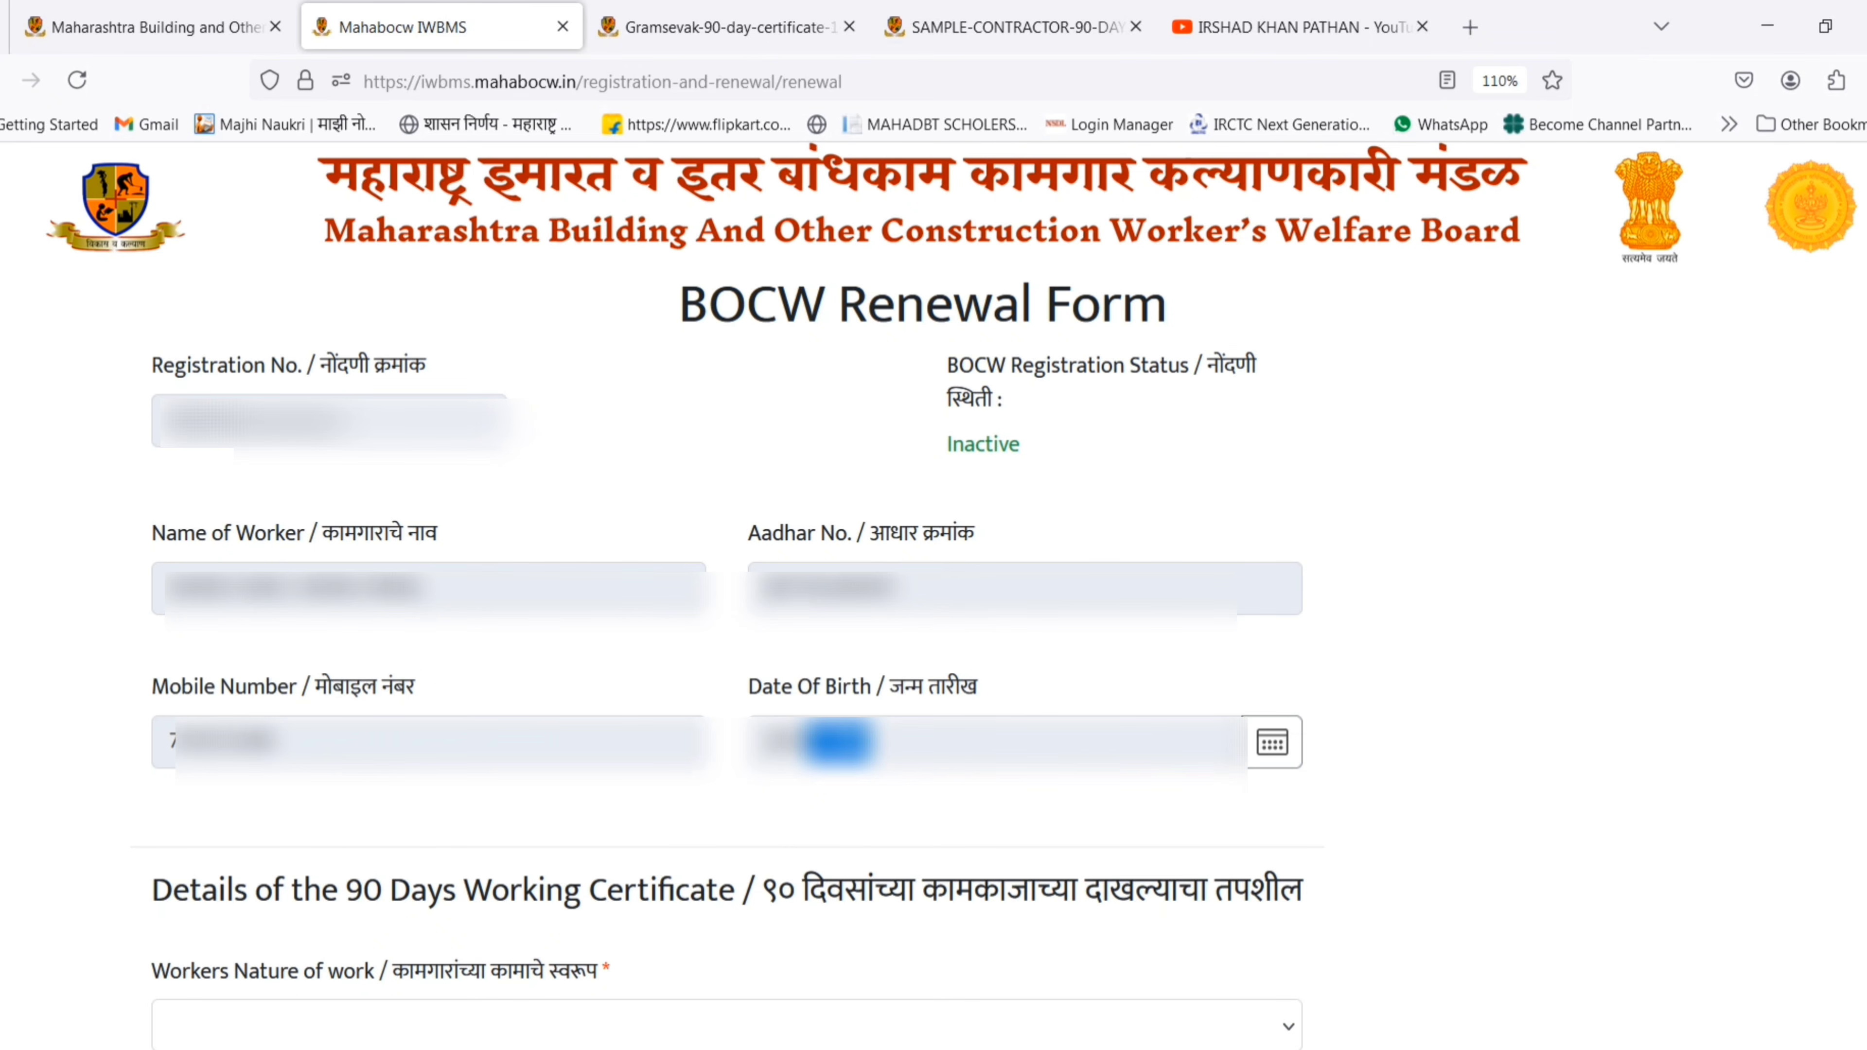
Set the worker's nature of work to All type of Helpers in the 90 days working certificate details
scroll(544, 283, "down", 5)
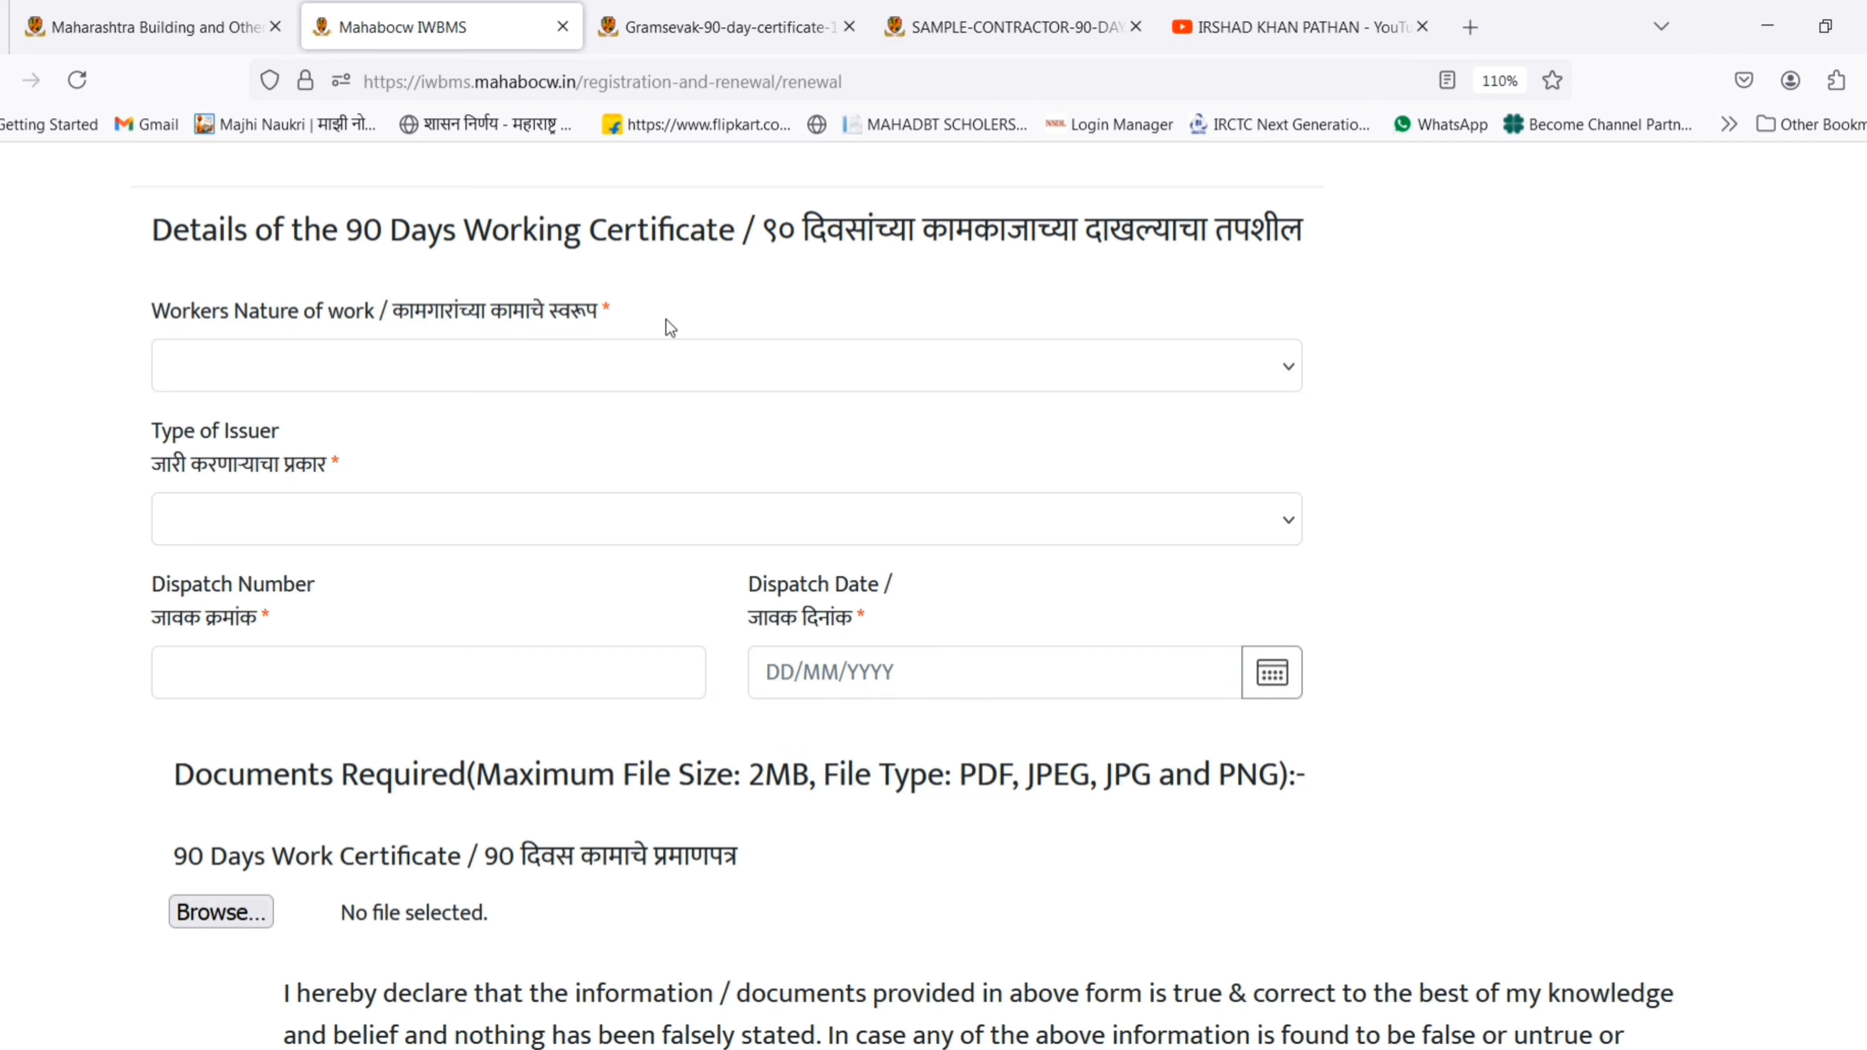
left_click(688, 368)
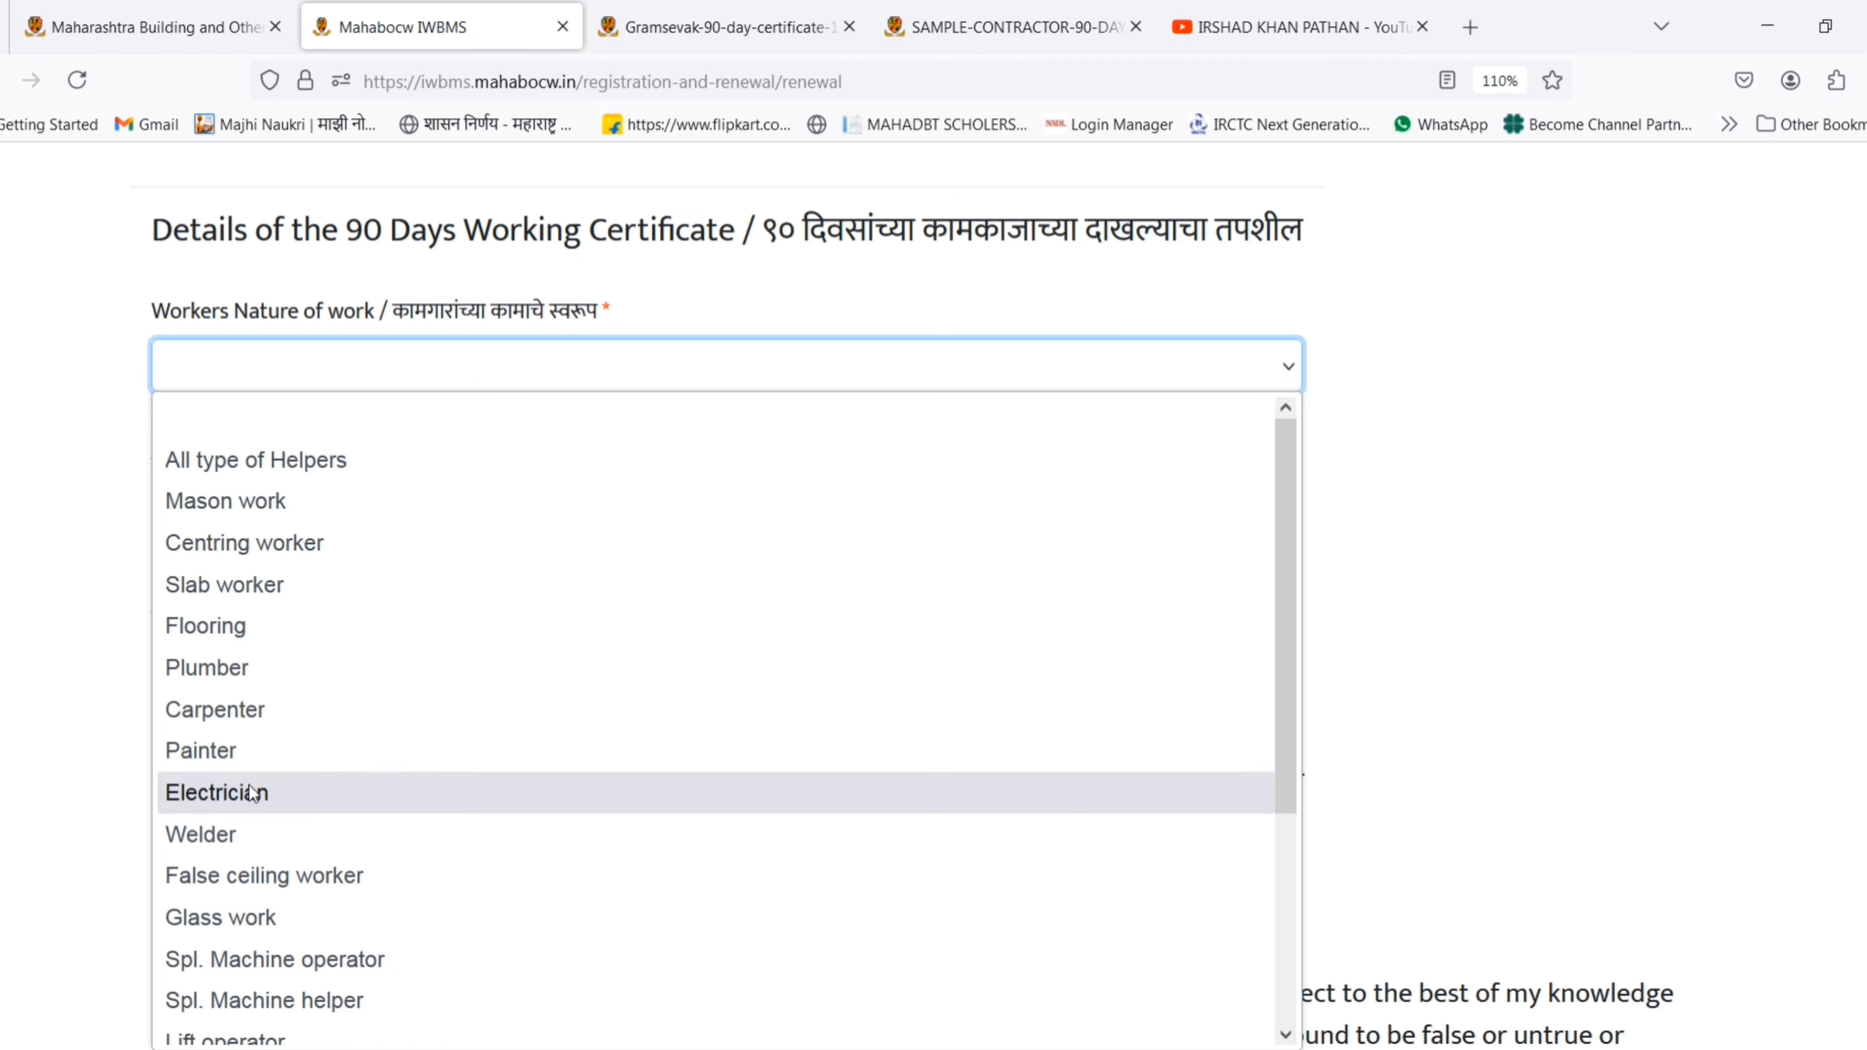
left_click_drag(1290, 640, 805, 772)
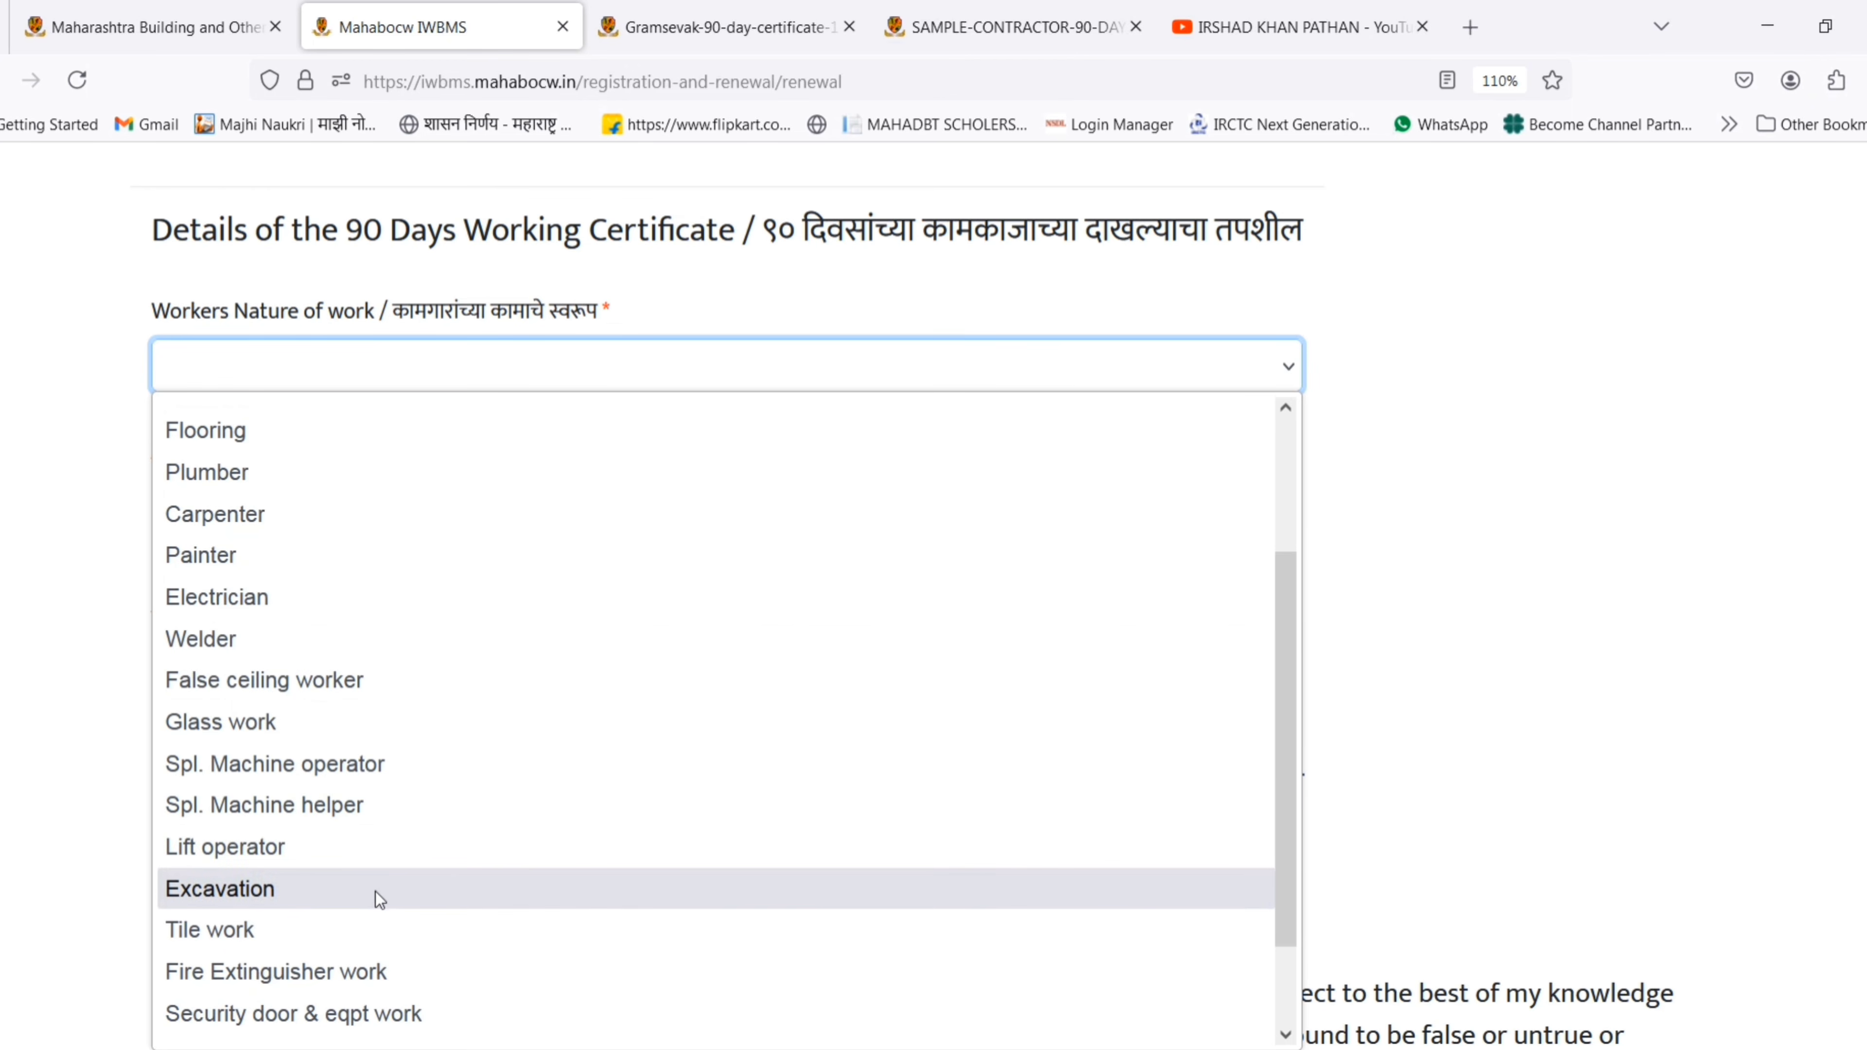
scroll(1267, 861, "down", 2)
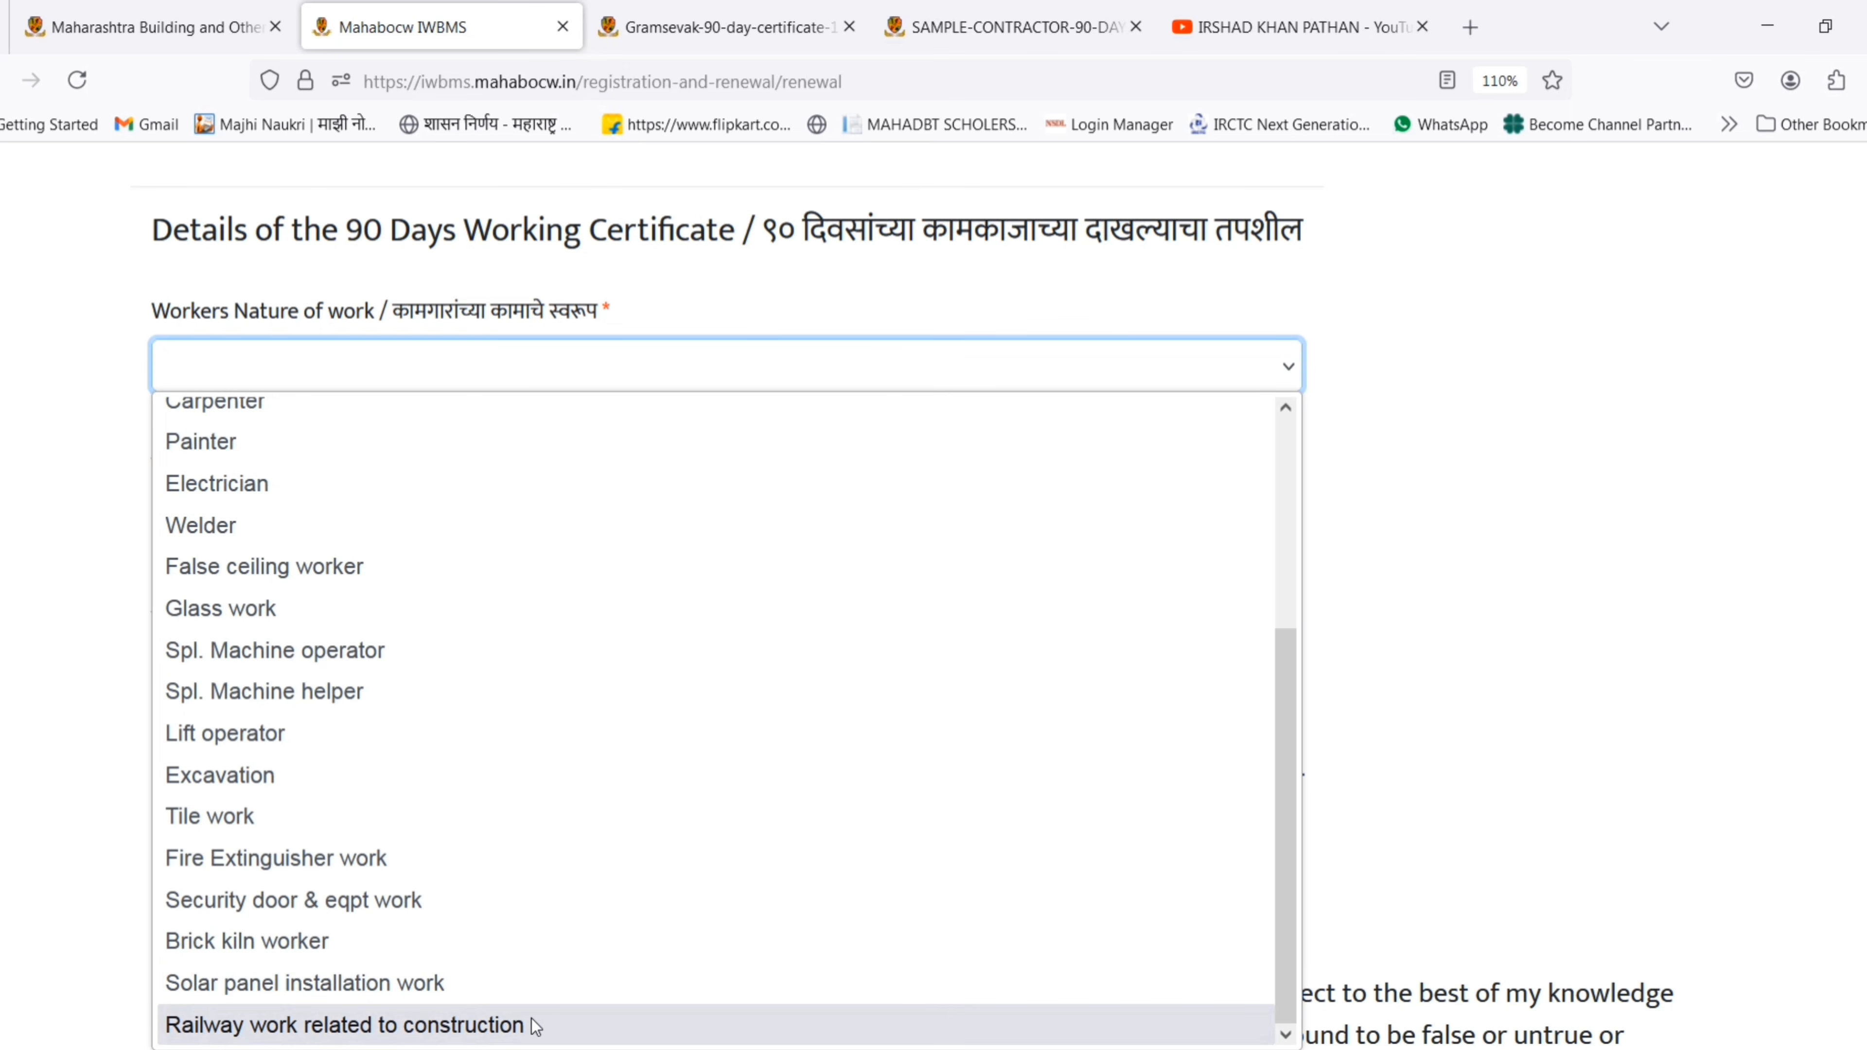
scroll(368, 468, "up", 3)
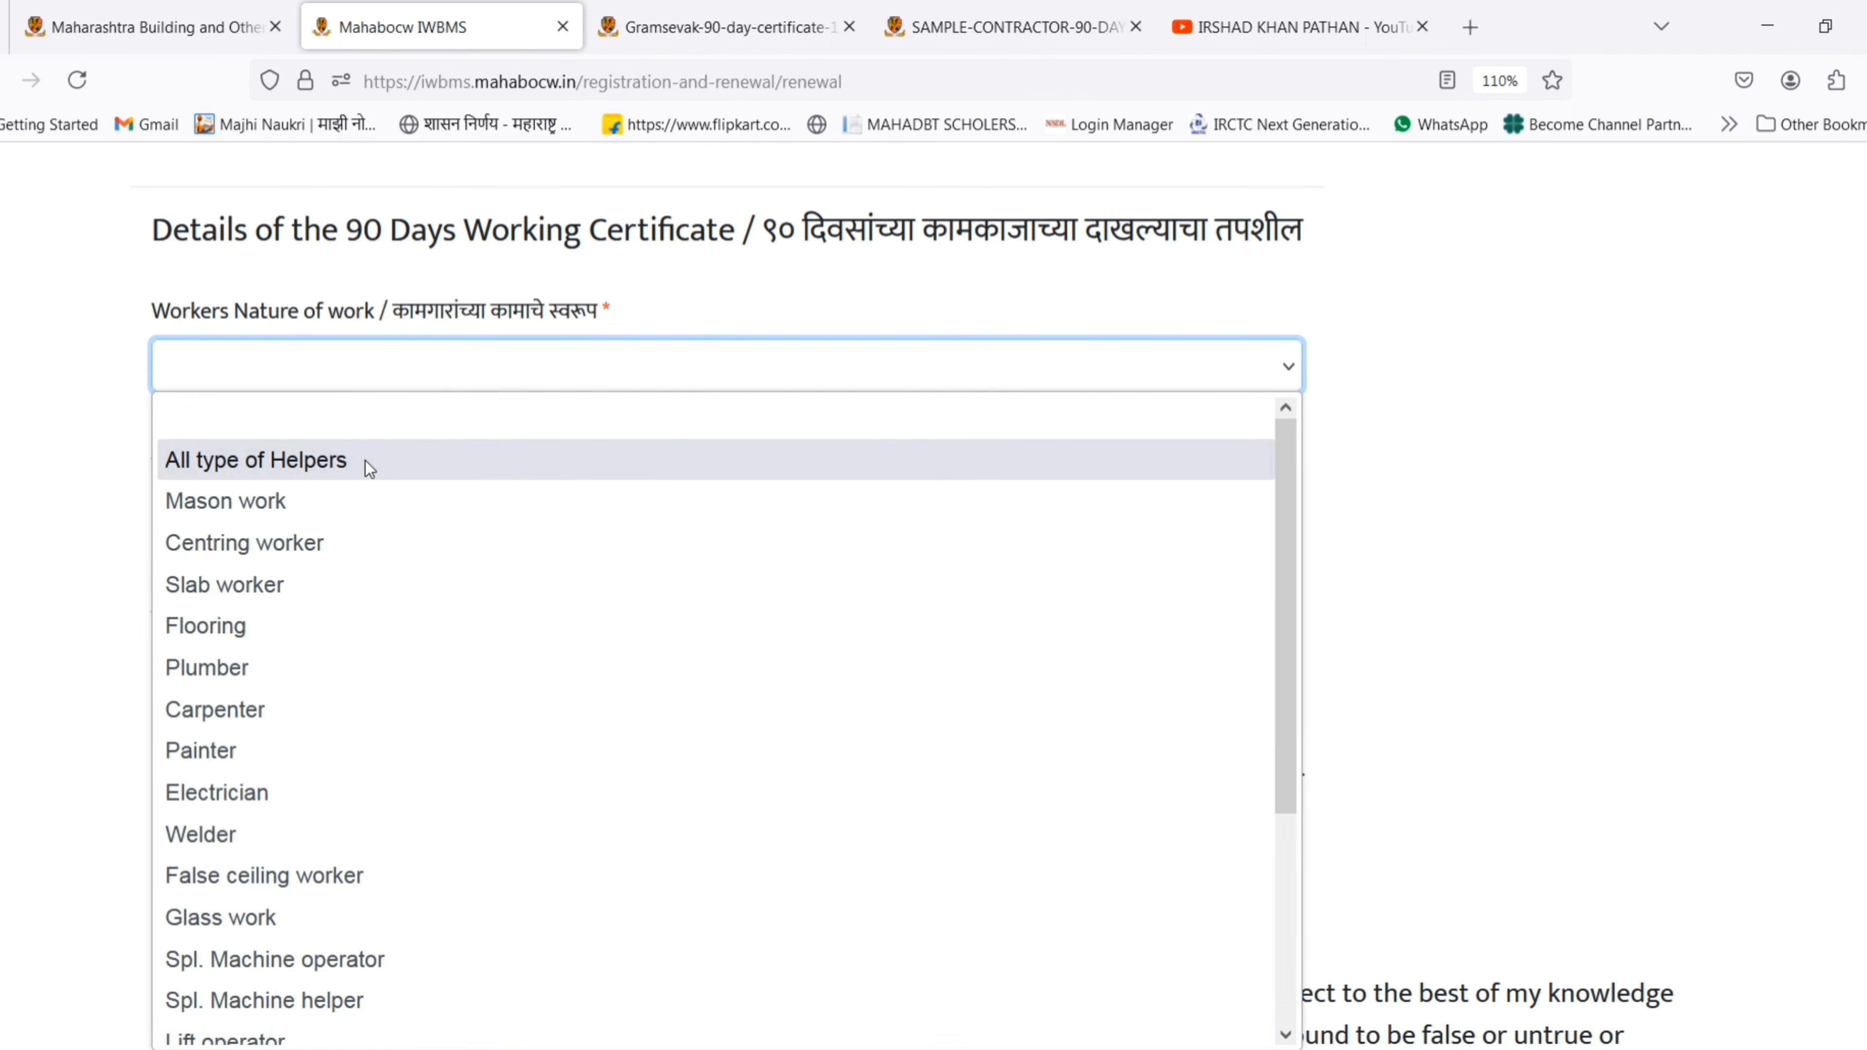
left_click(364, 461)
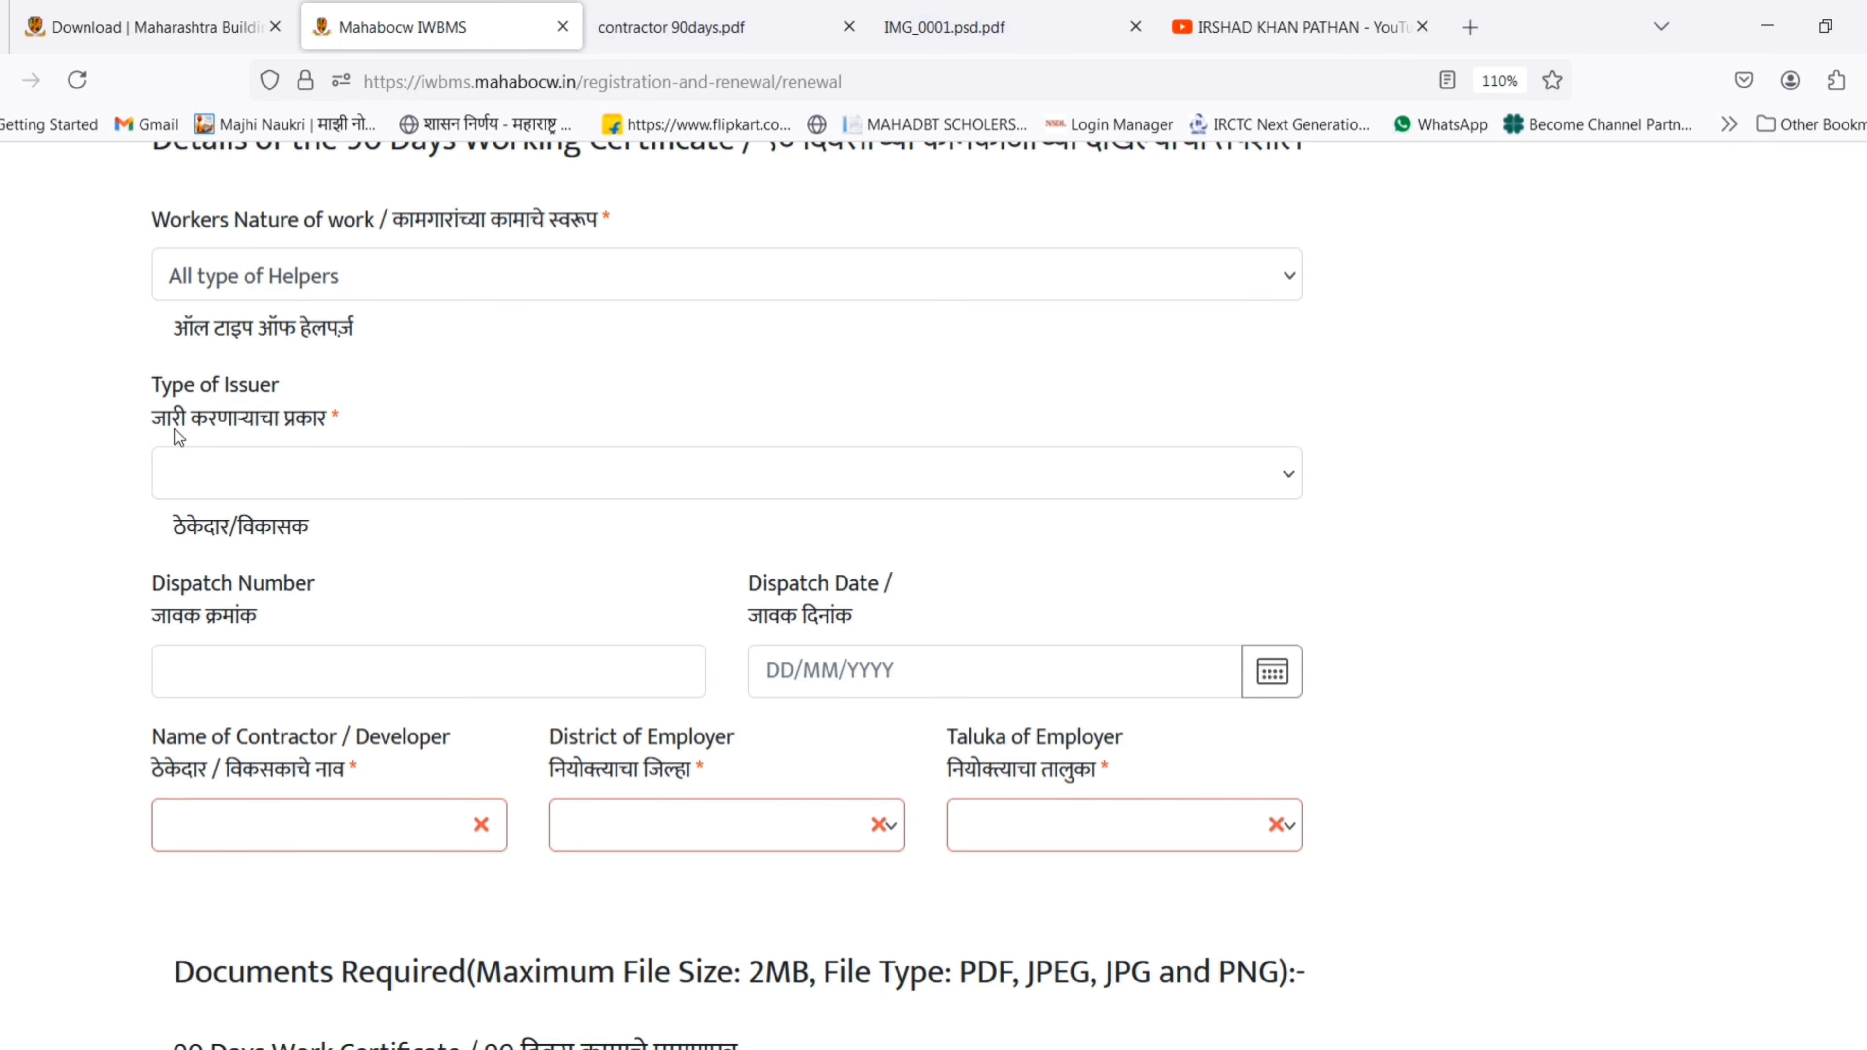
Set the type of issuer to Contractor/Developer and look over the contractor 90days.pdf certificate
left_click(330, 471)
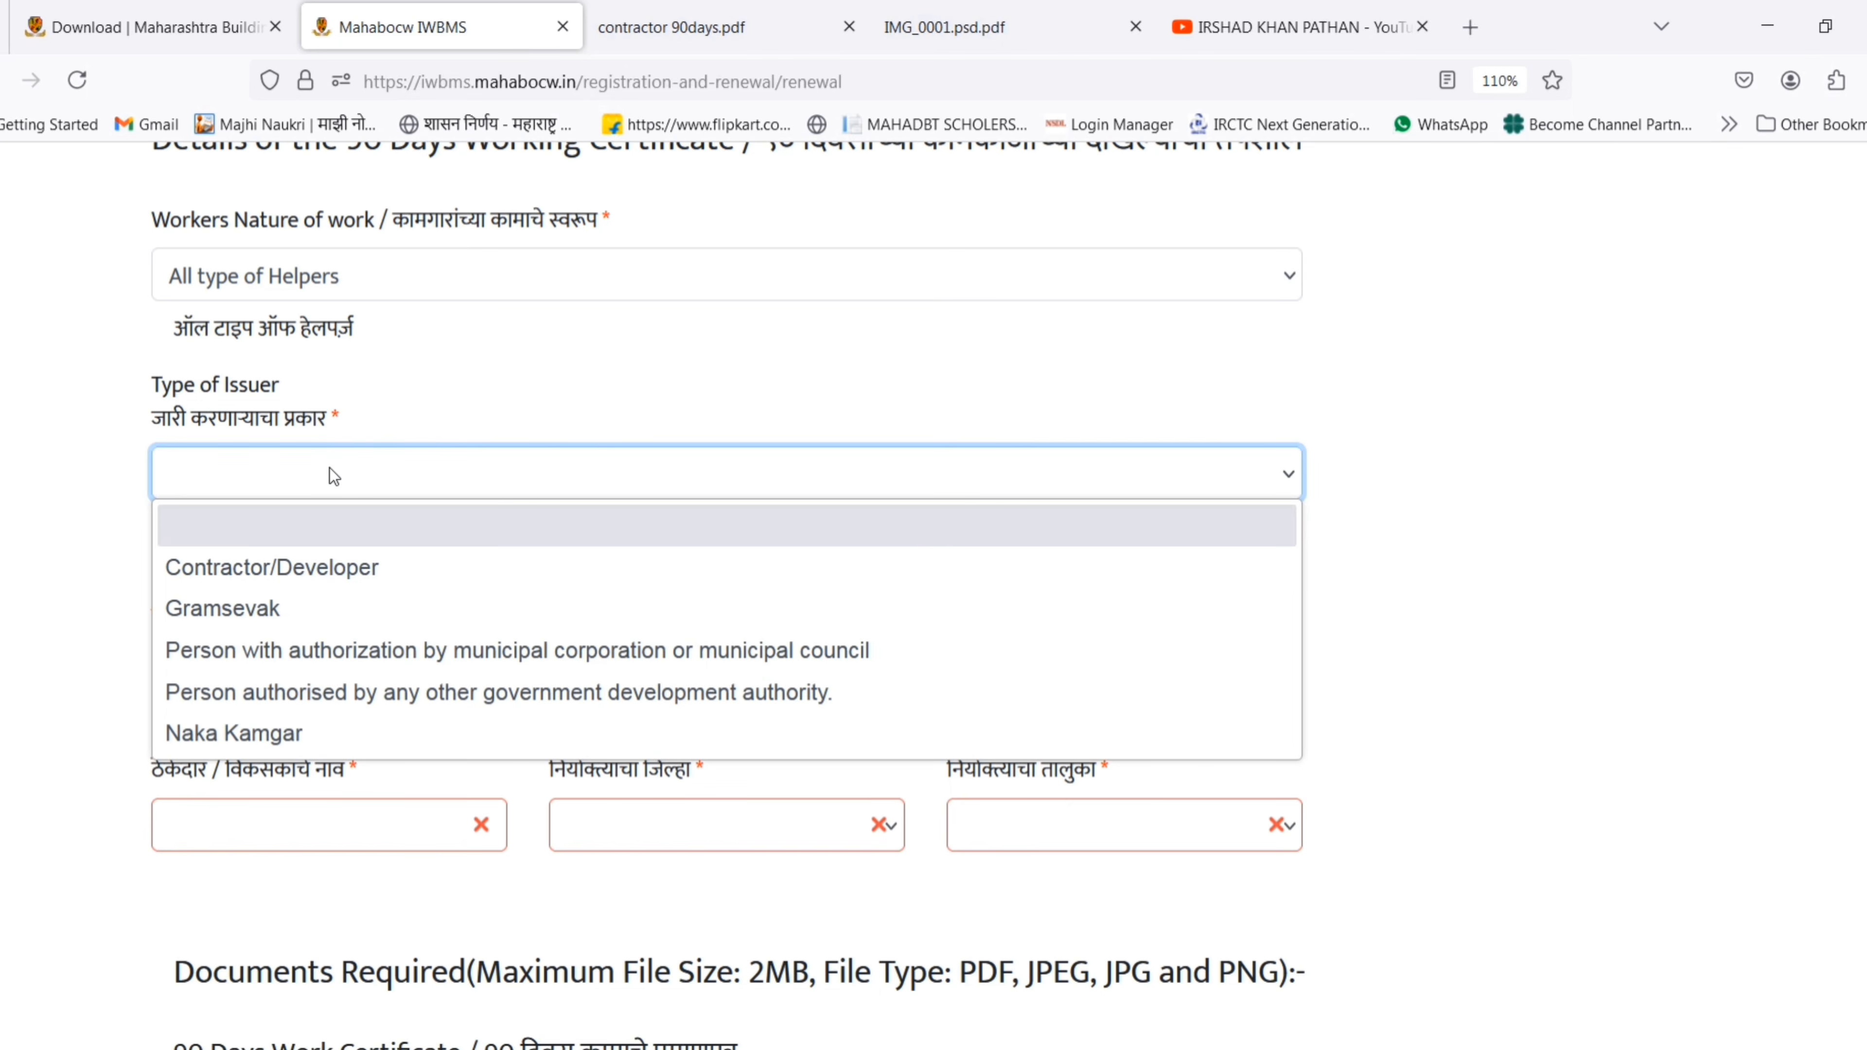
left_click(336, 568)
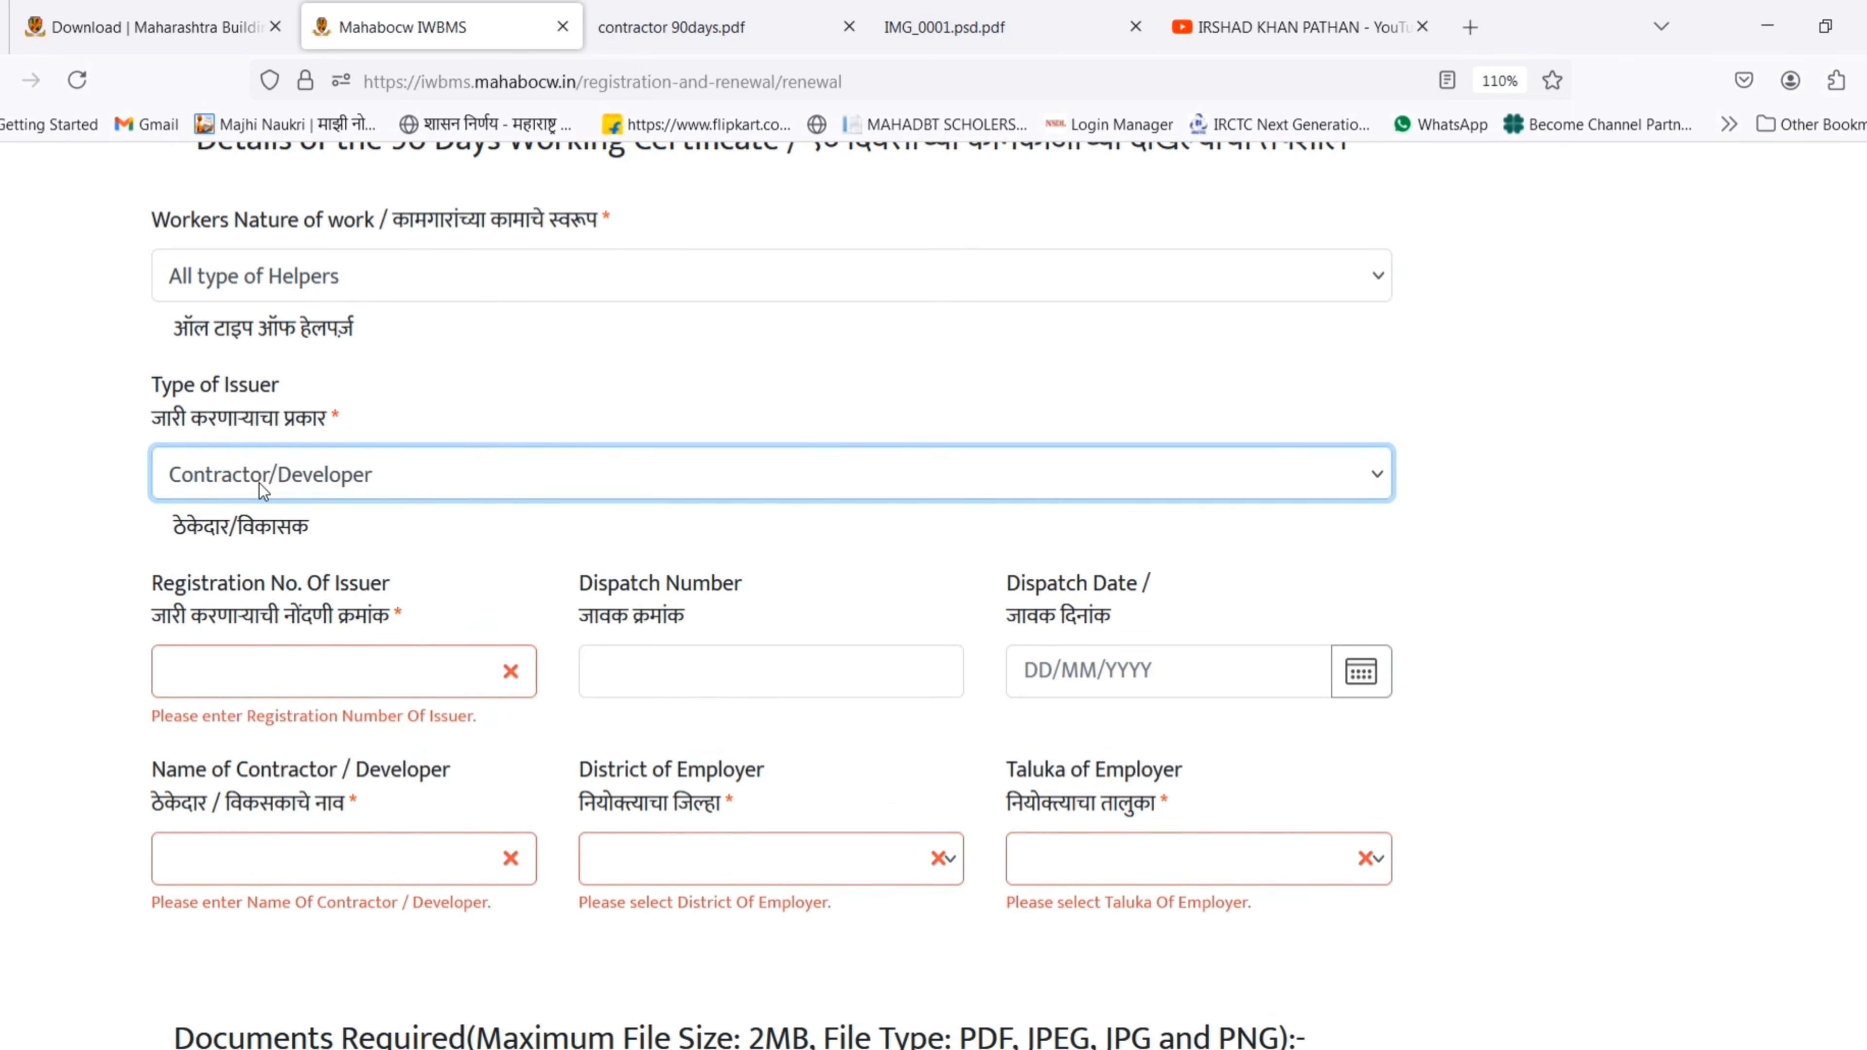
left_click(705, 26)
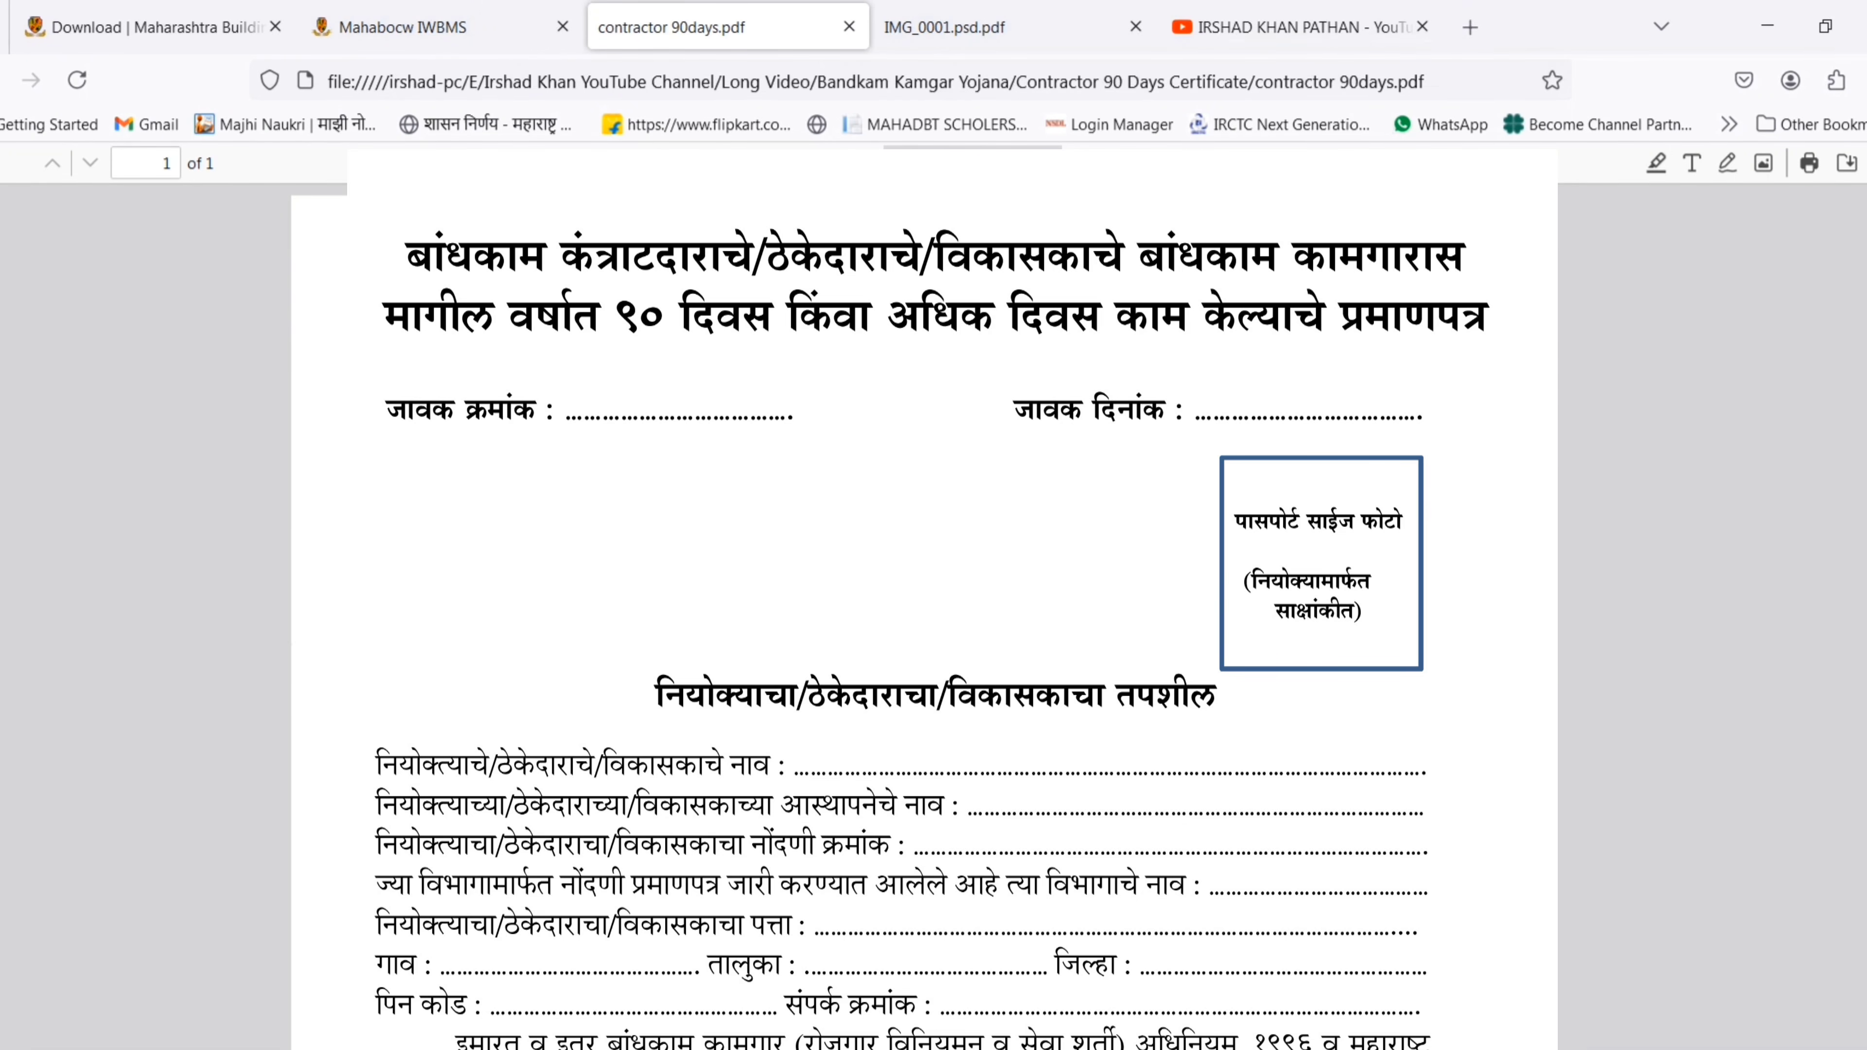
left_click(1300, 30)
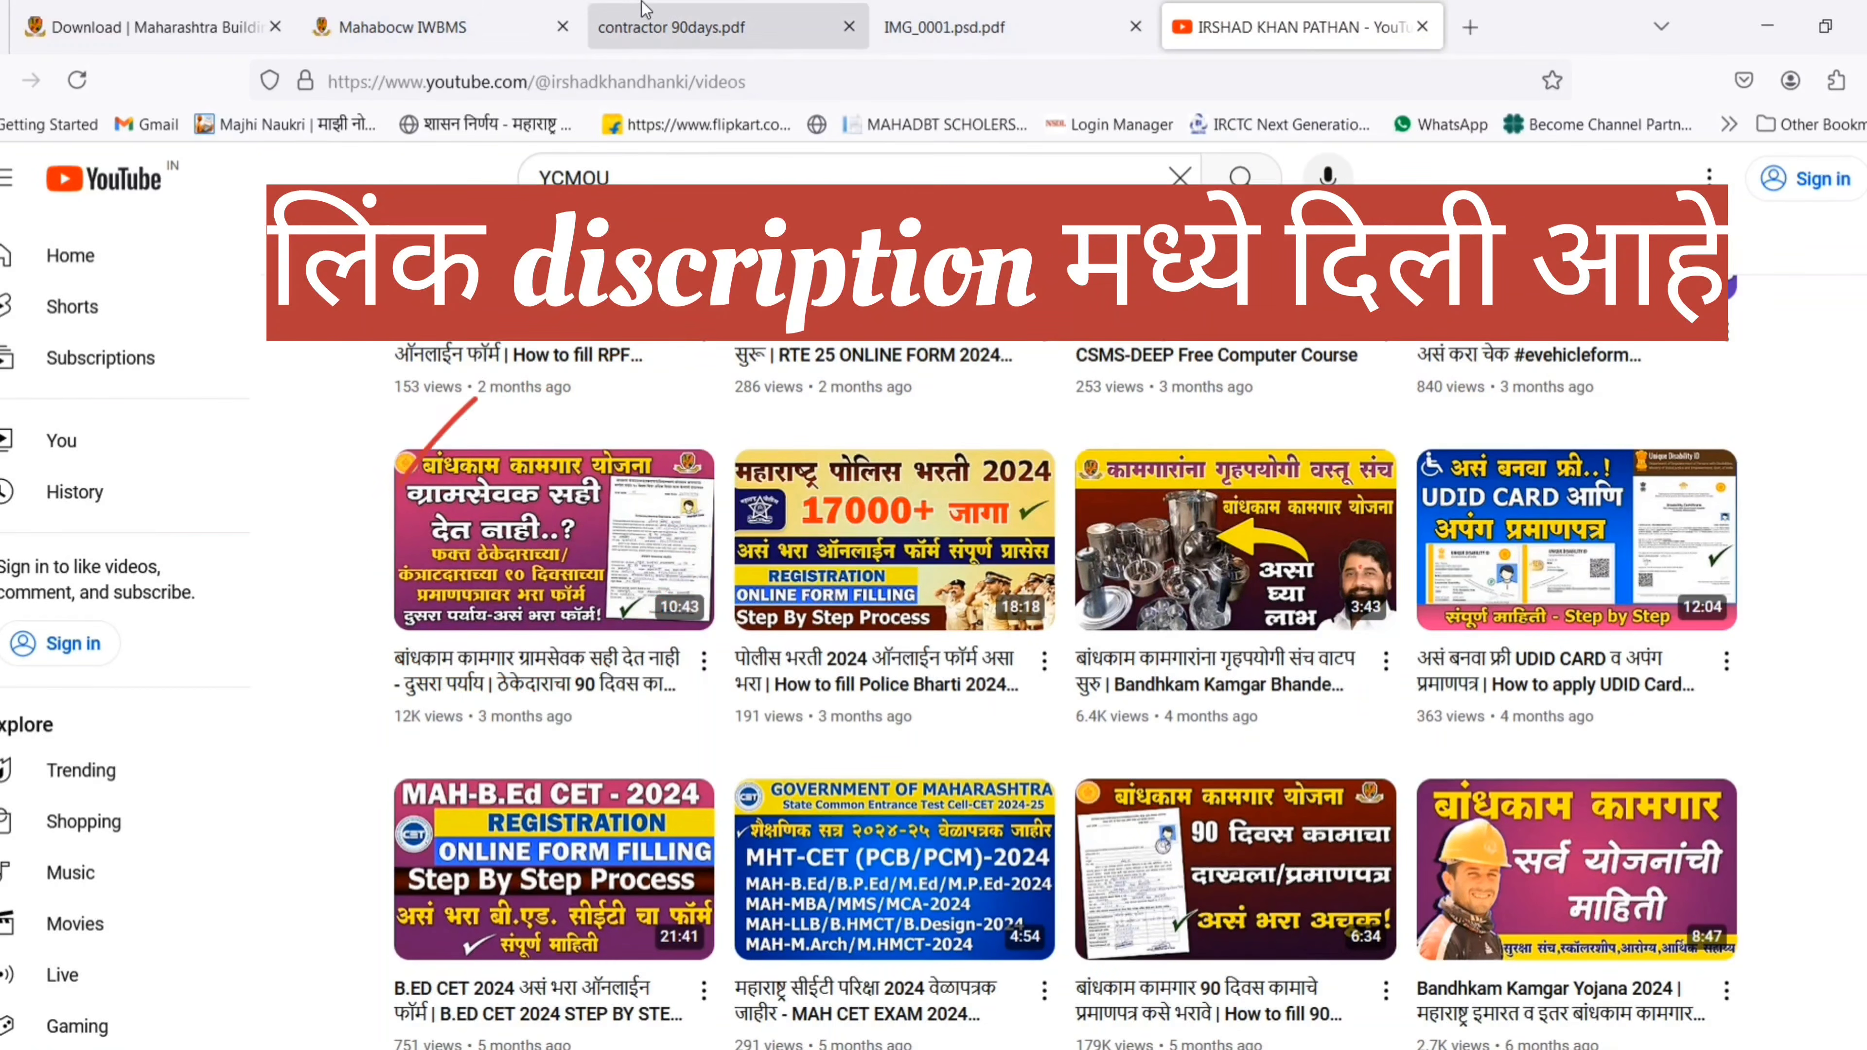
left_click(660, 13)
Return to the renewal form and set the type of issuer to Person with authorization by municipal corporation or municipal council
left_click(403, 26)
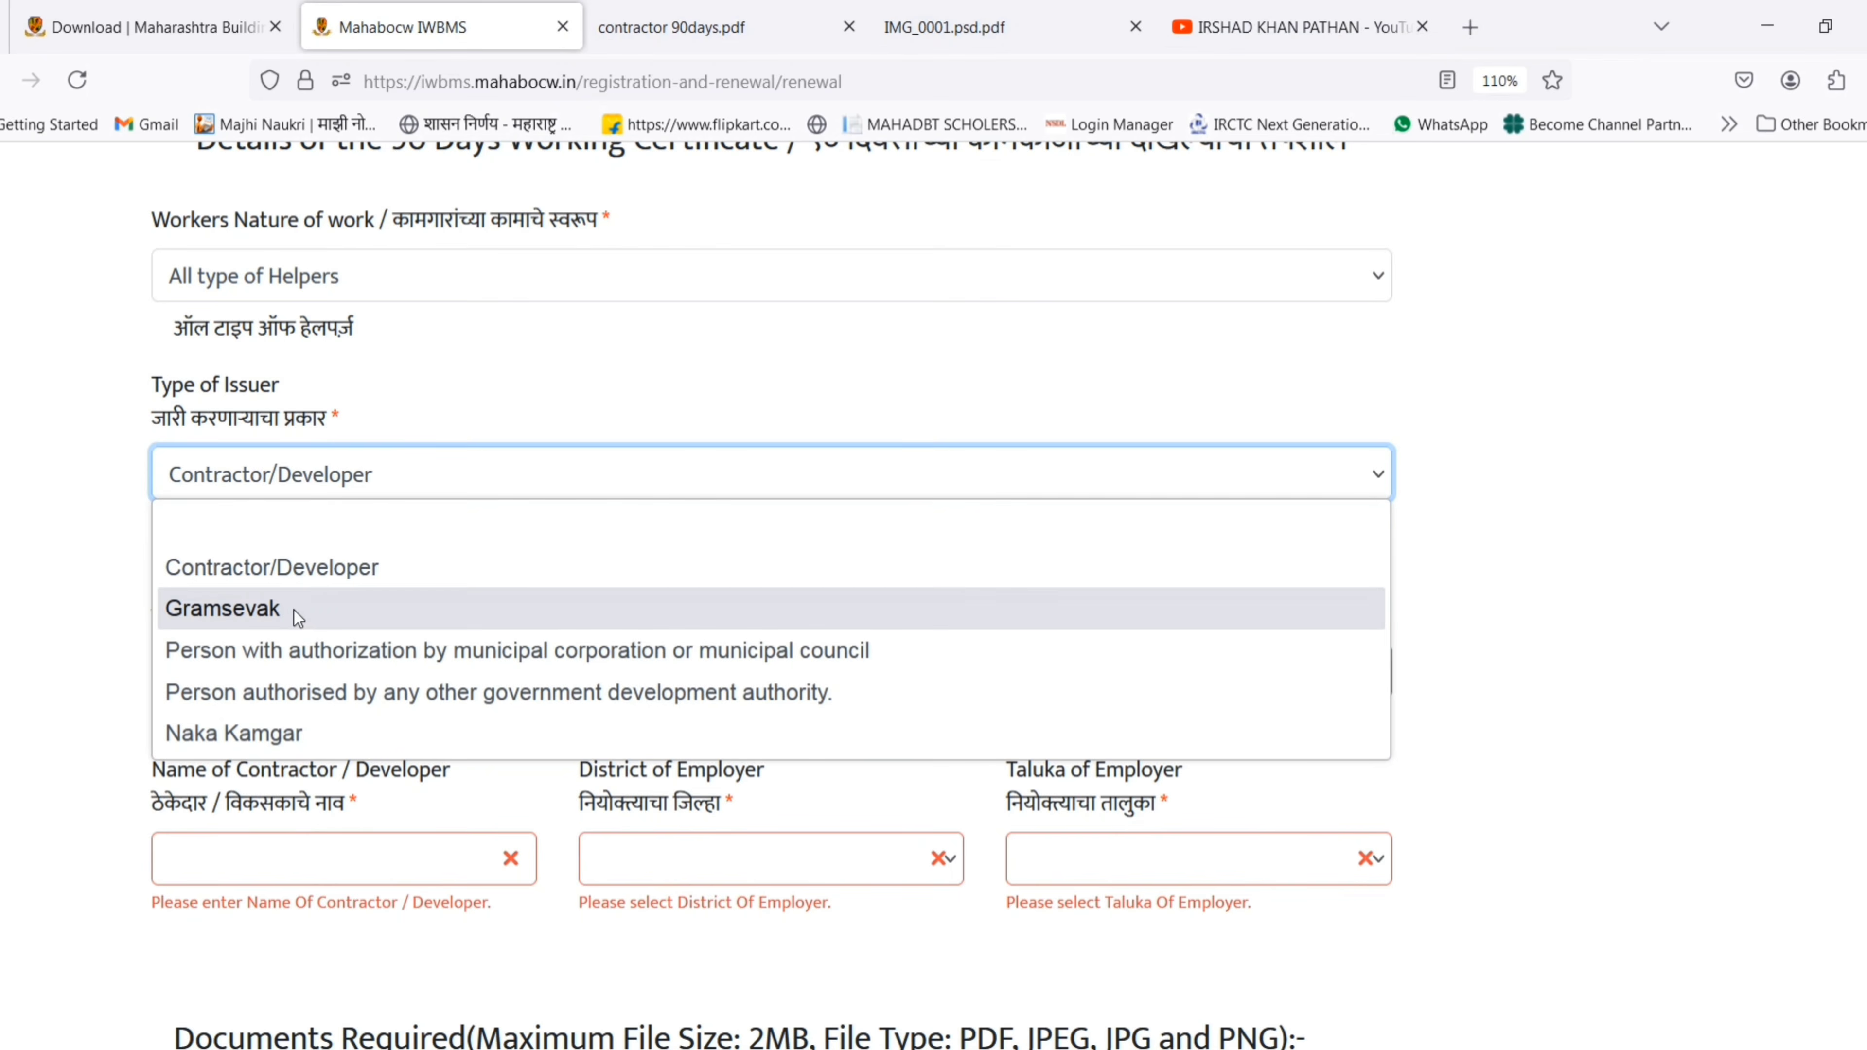
left_click(295, 651)
left_click(449, 477)
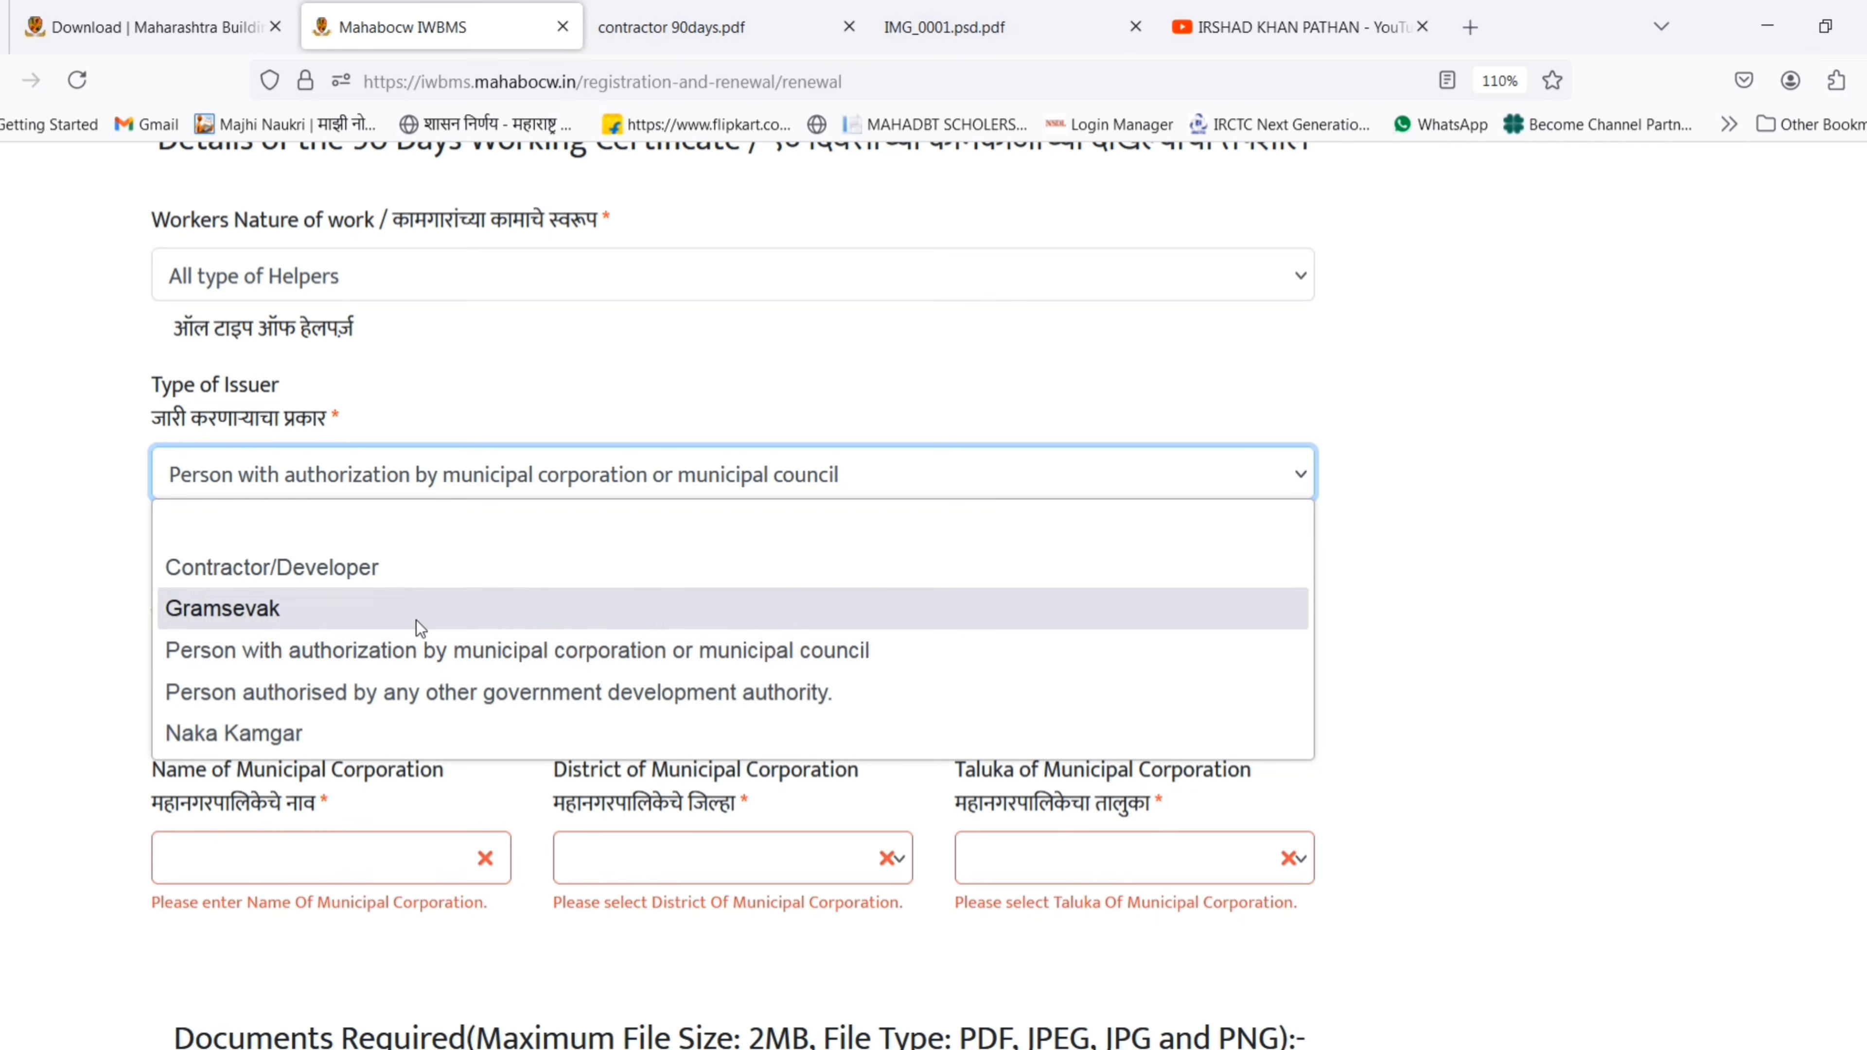
left_click(732, 654)
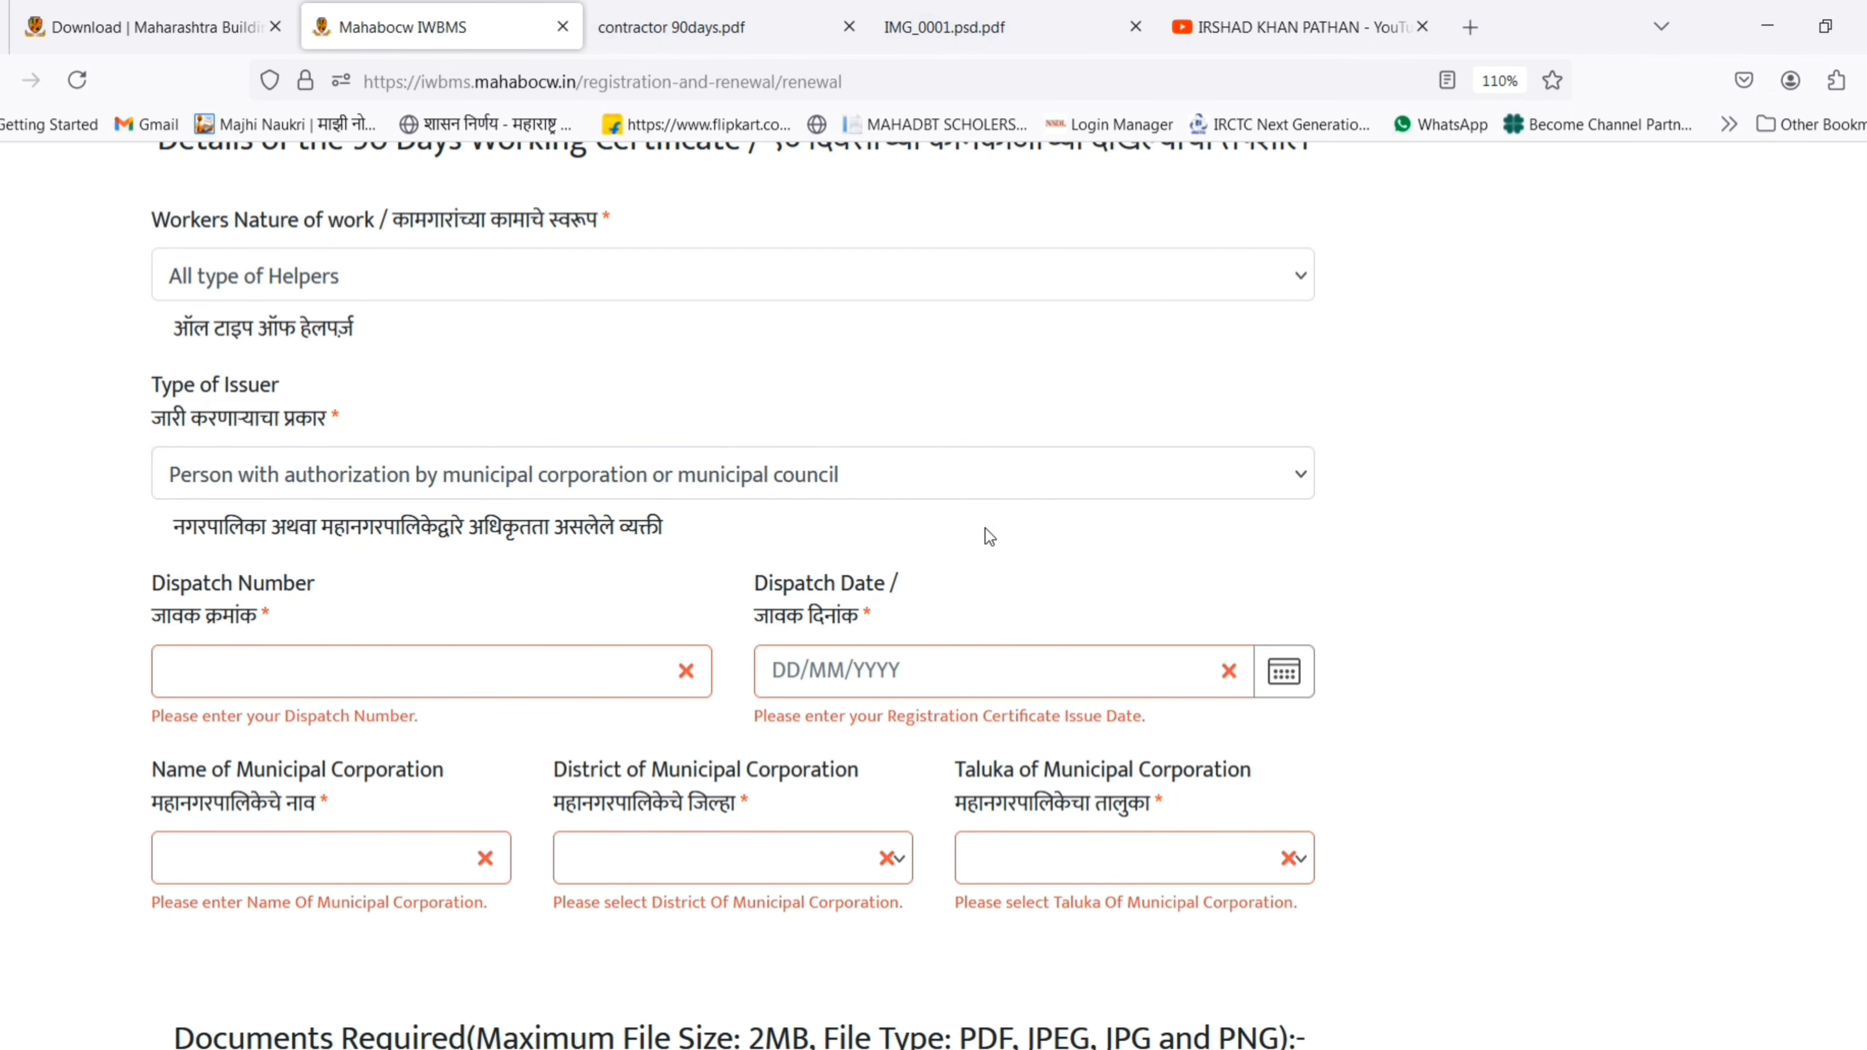
left_click(743, 482)
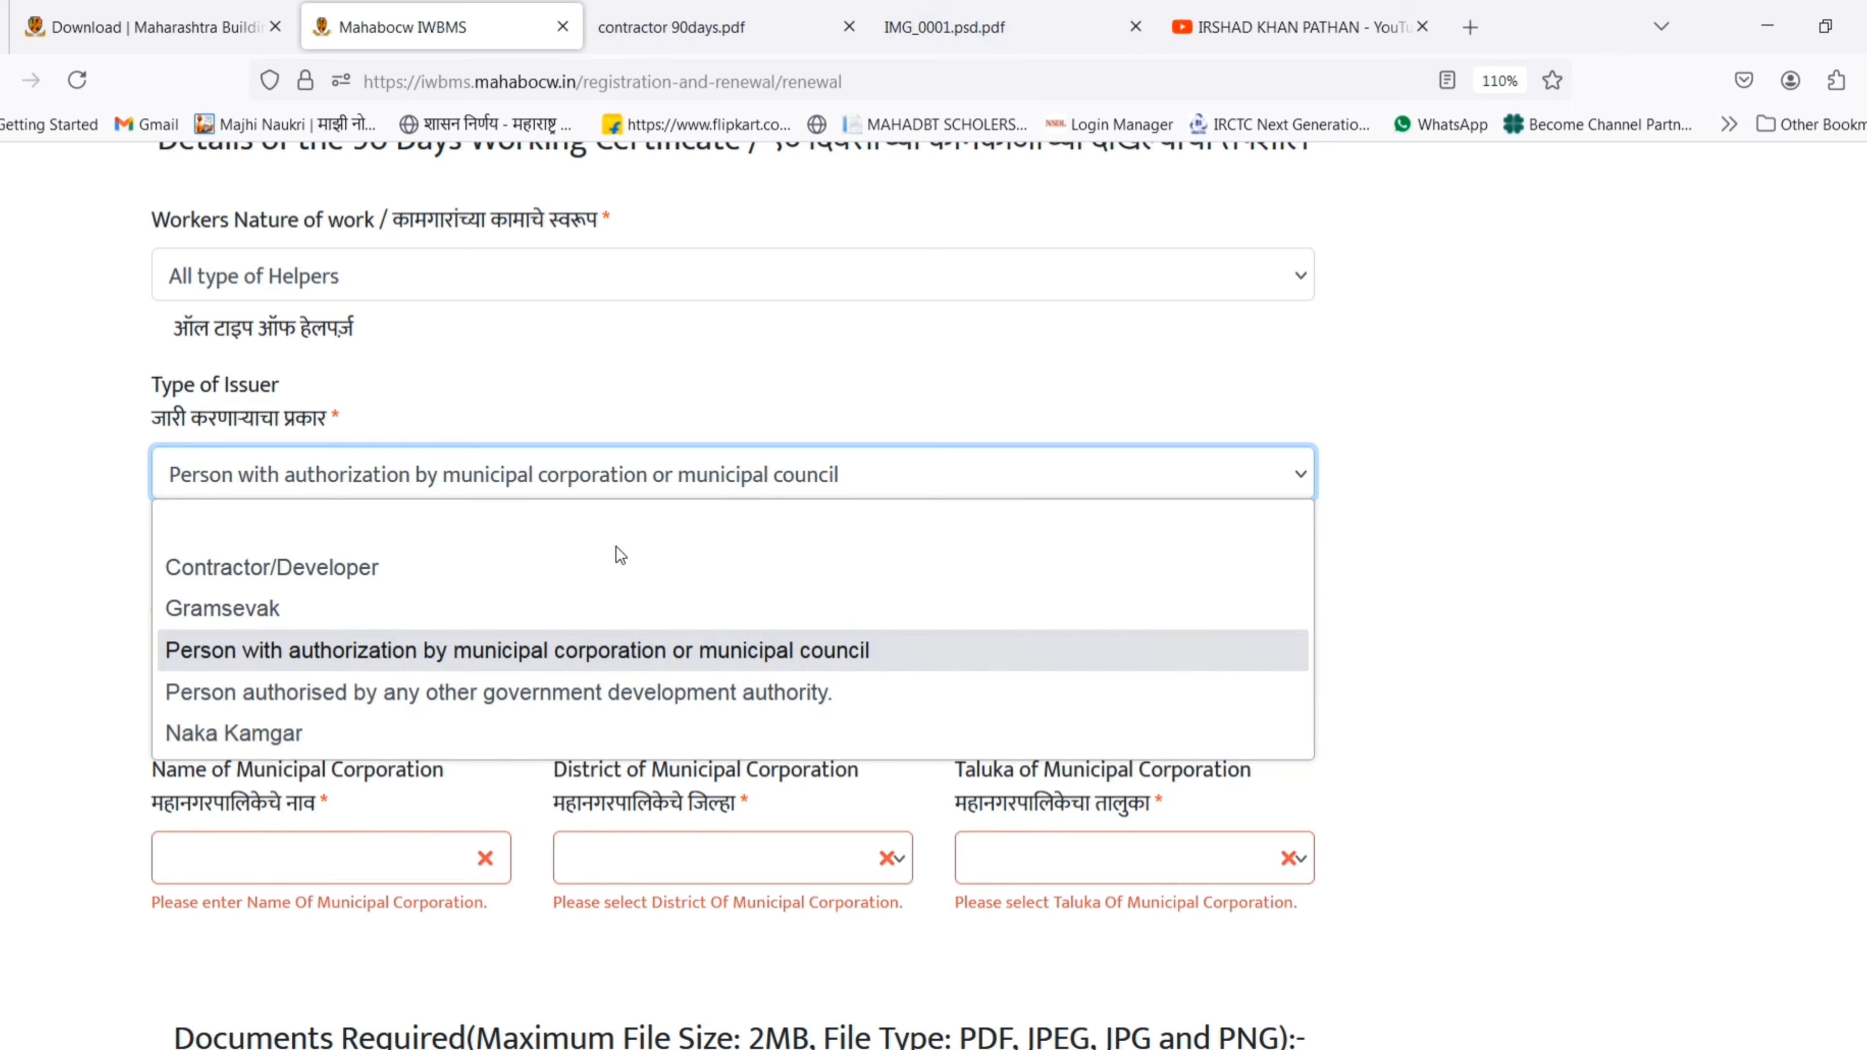
left_click(462, 662)
left_click(412, 481)
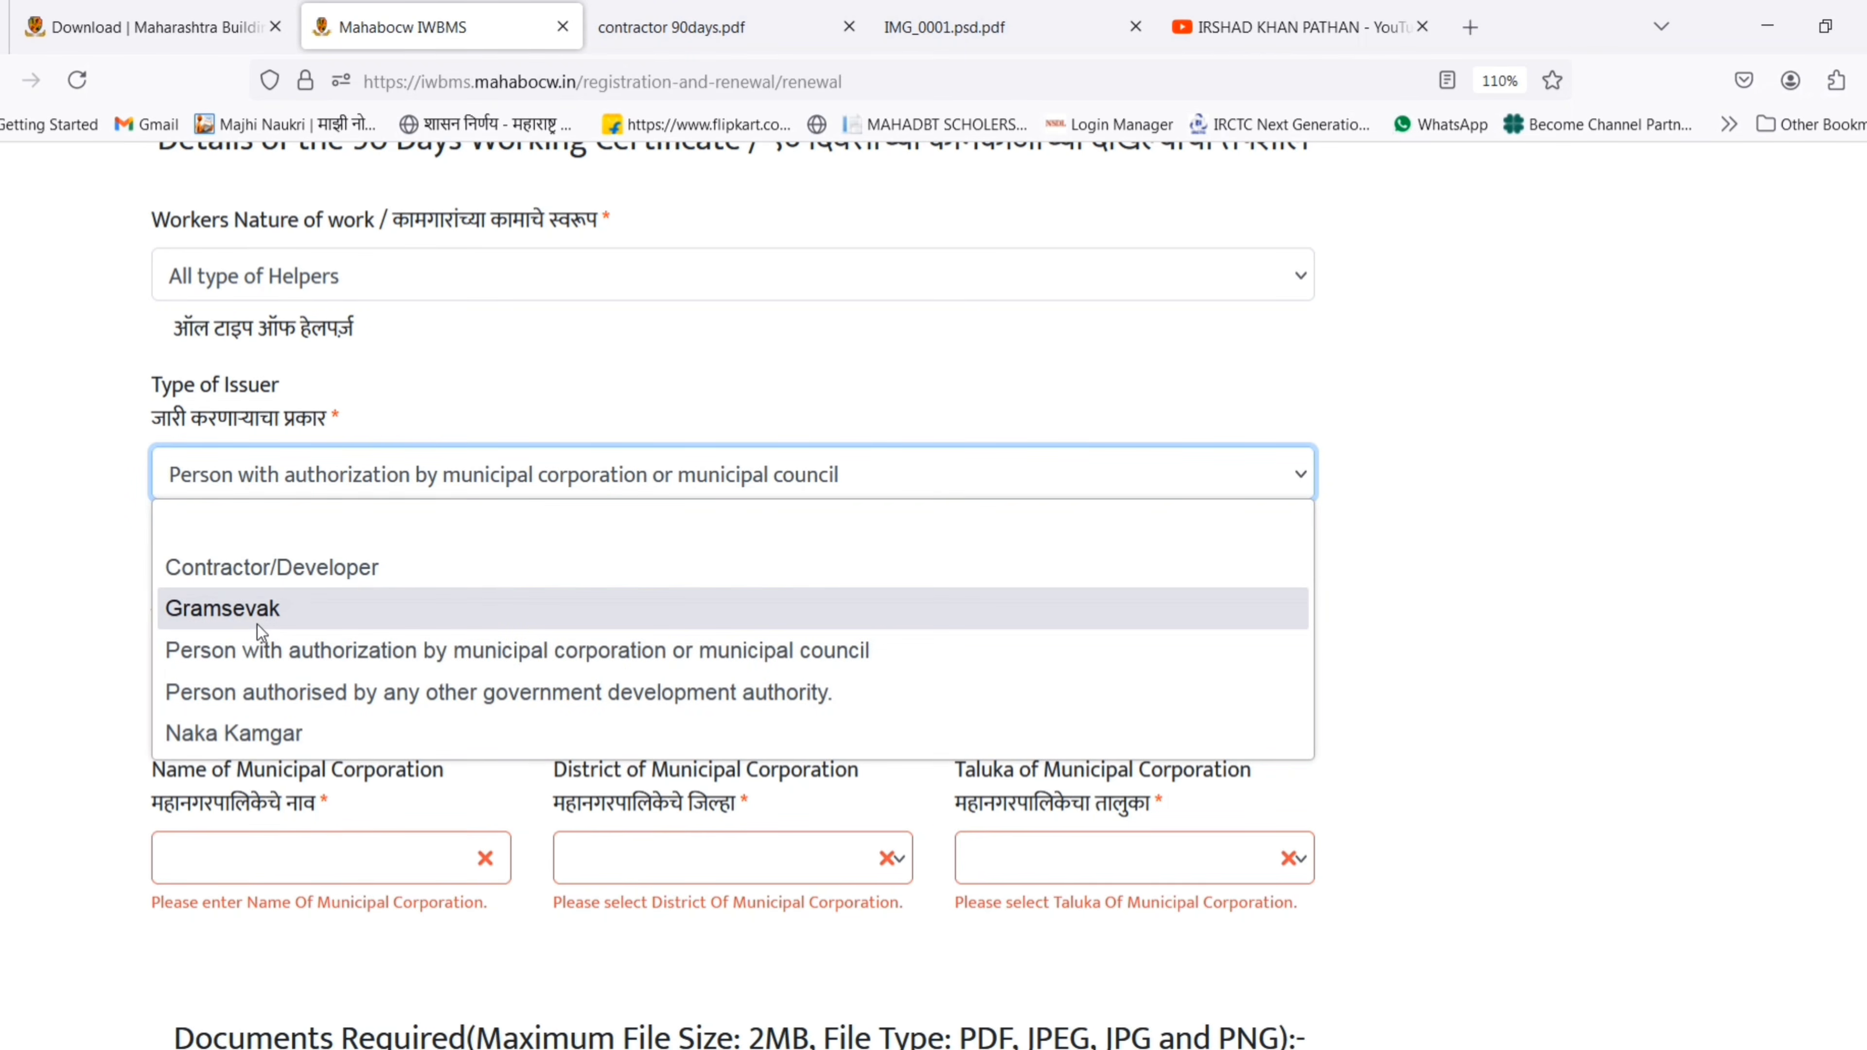
left_click(257, 624)
left_click(398, 472)
left_click(412, 648)
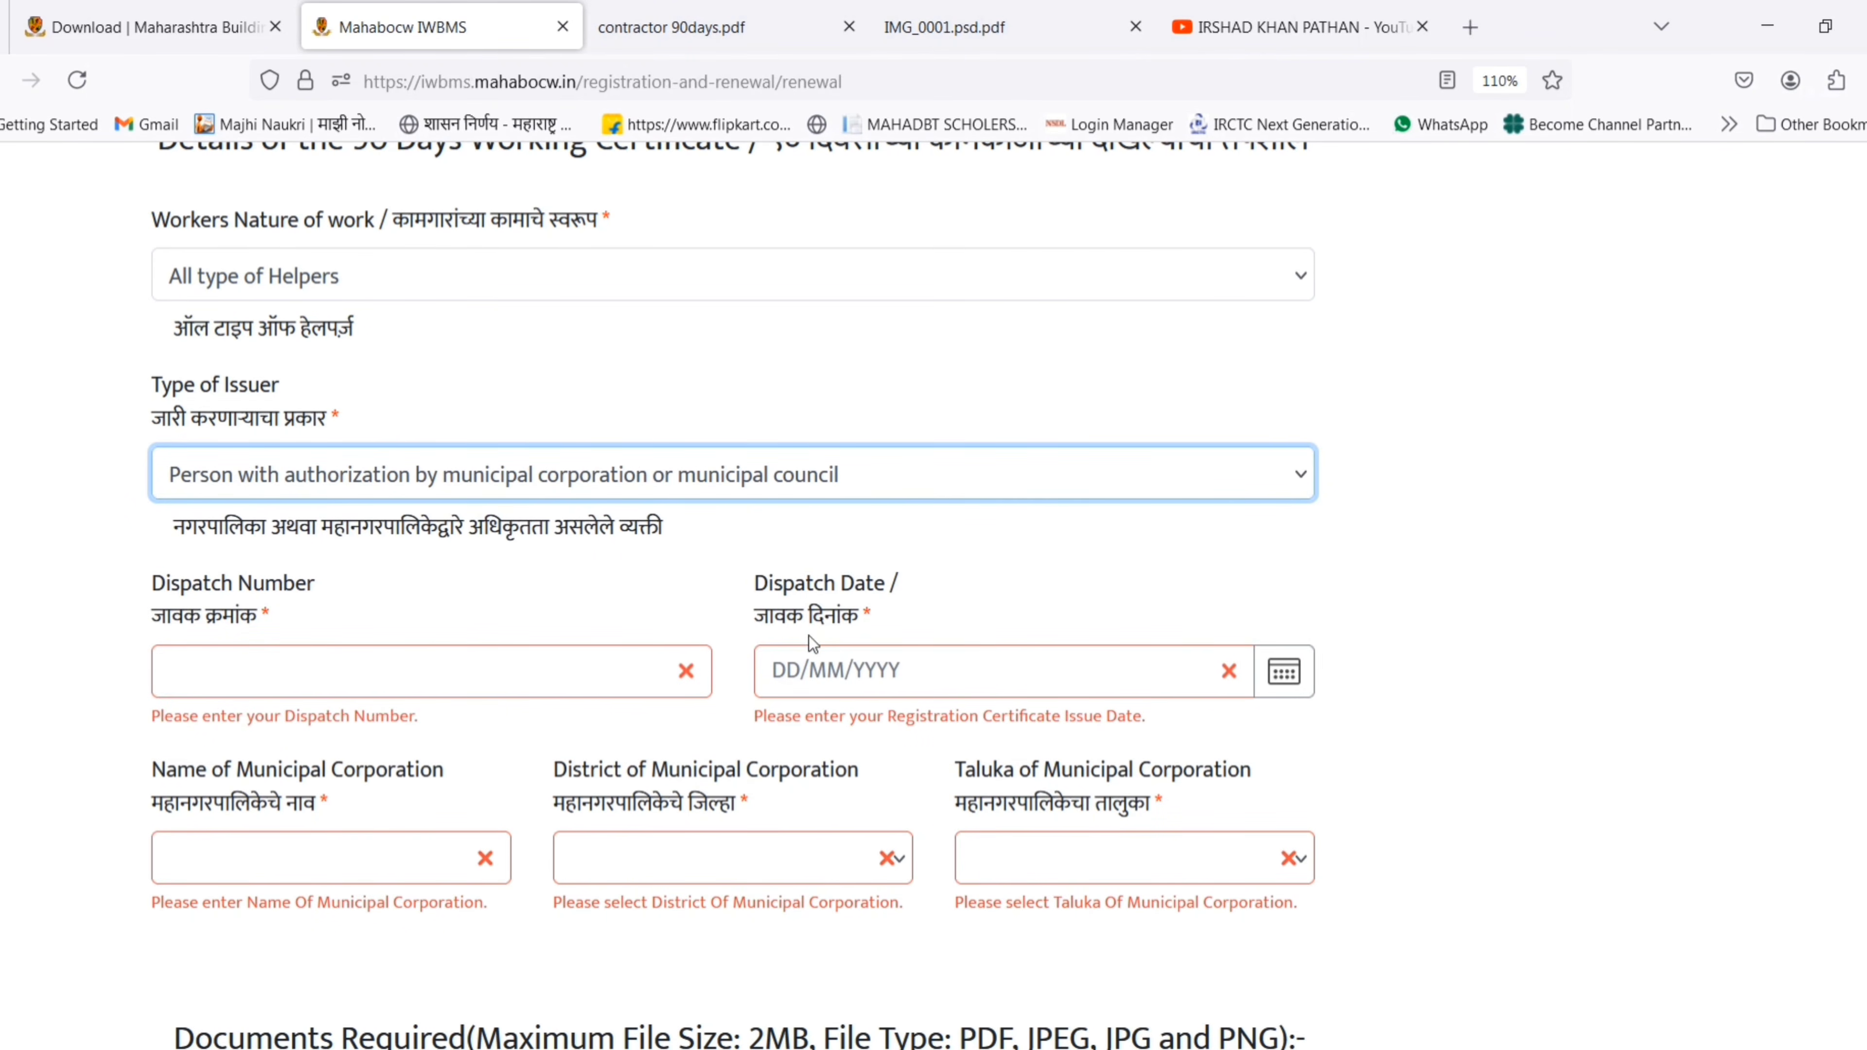
left_click(412, 475)
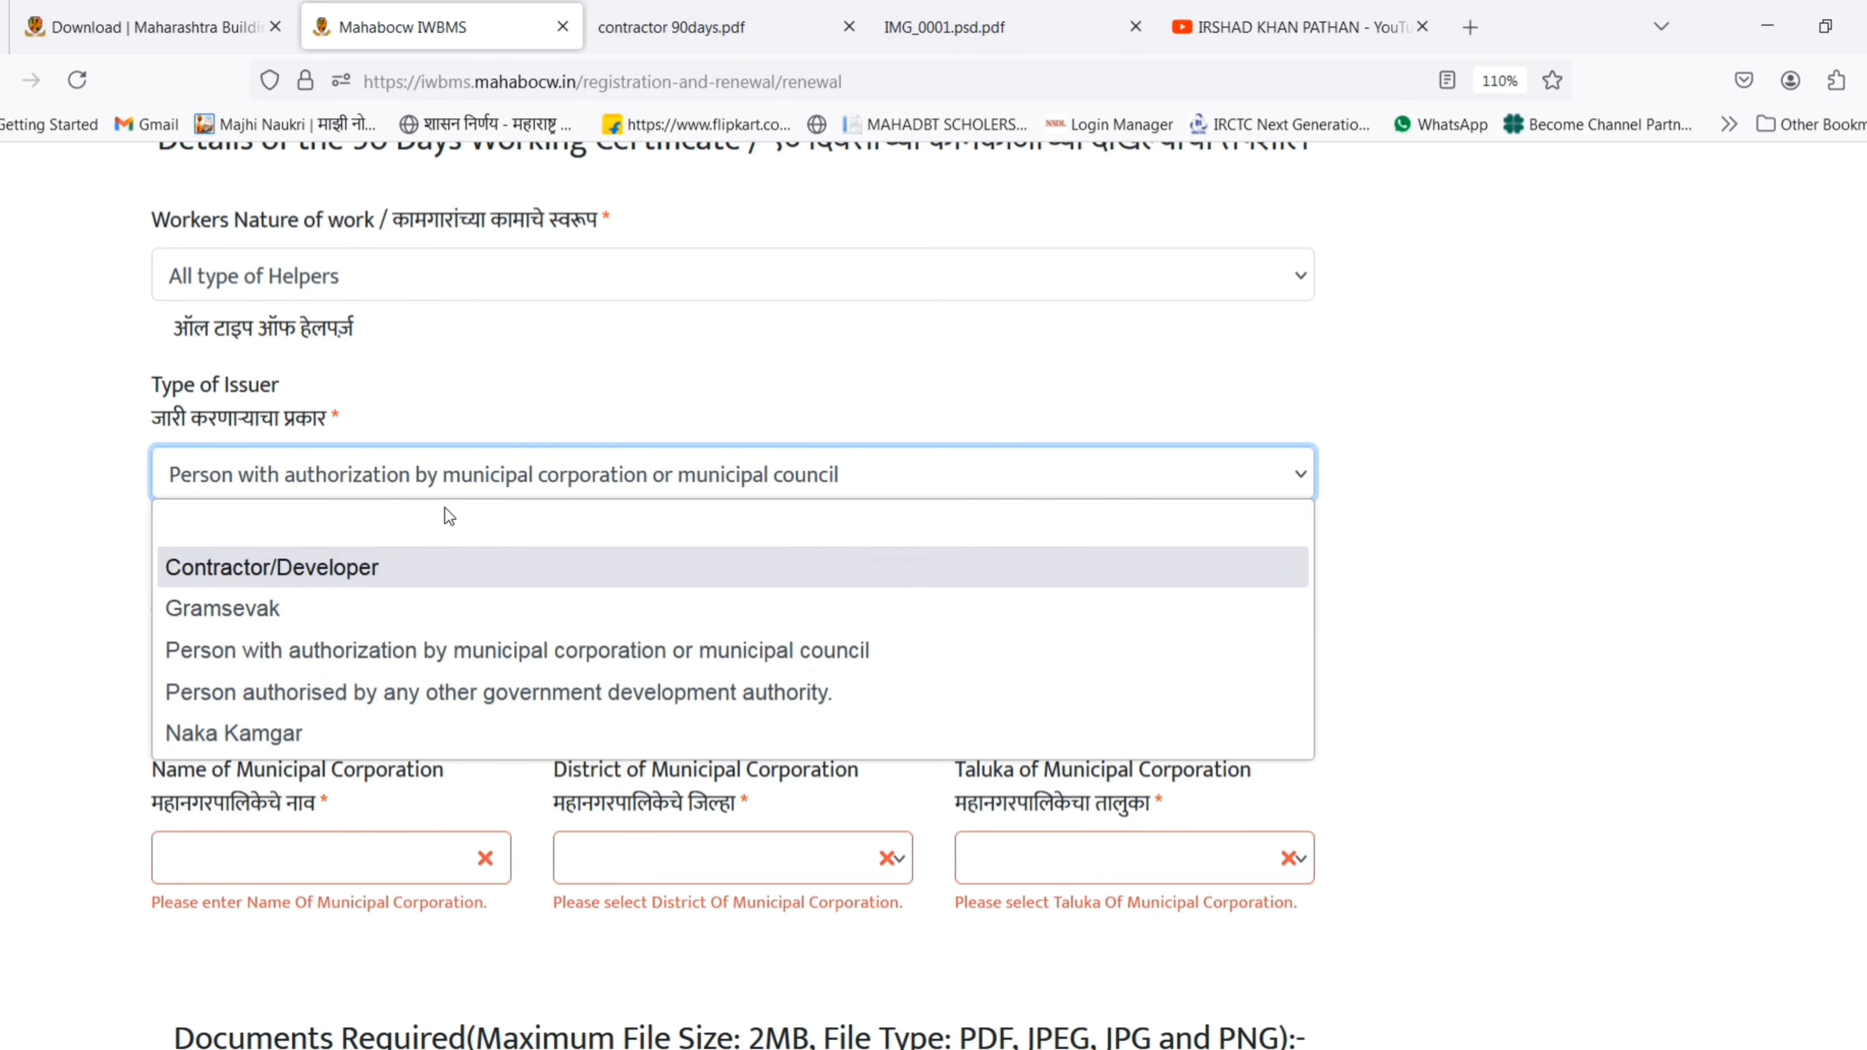
left_click(1516, 490)
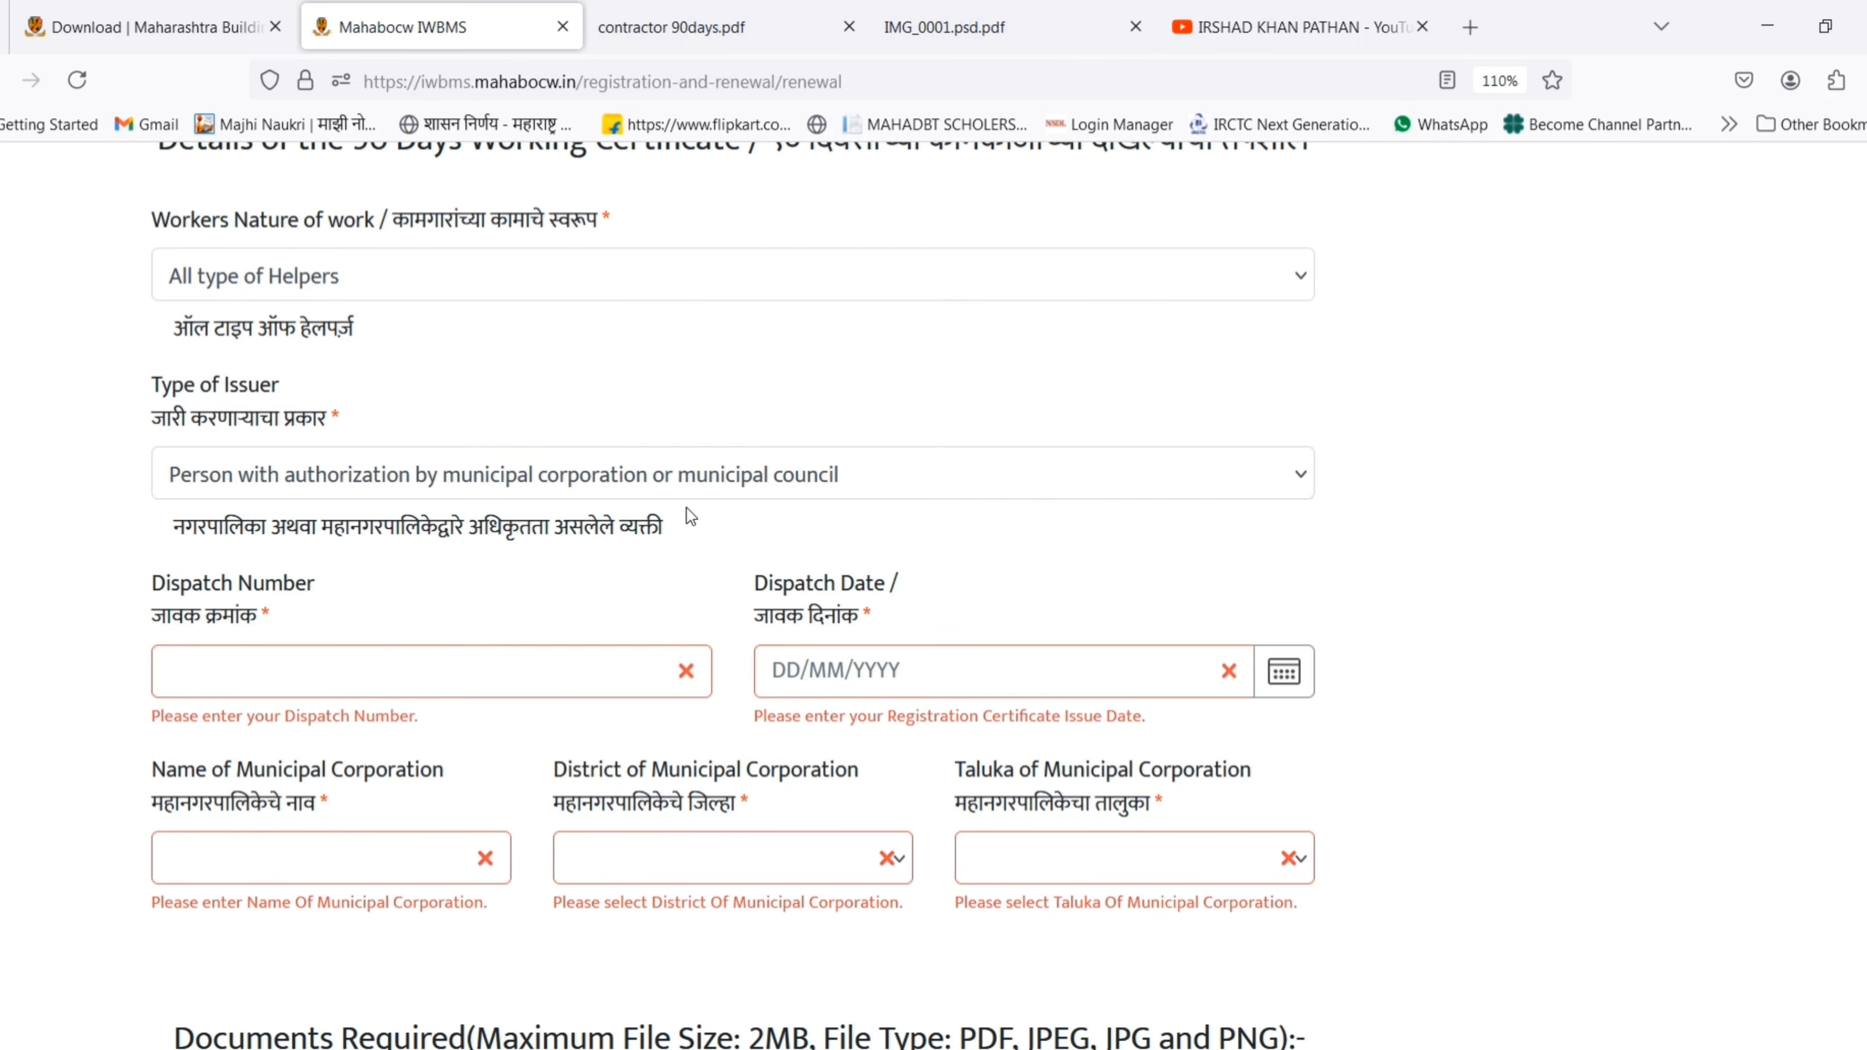
left_click(291, 491)
left_click(301, 650)
left_click(259, 528)
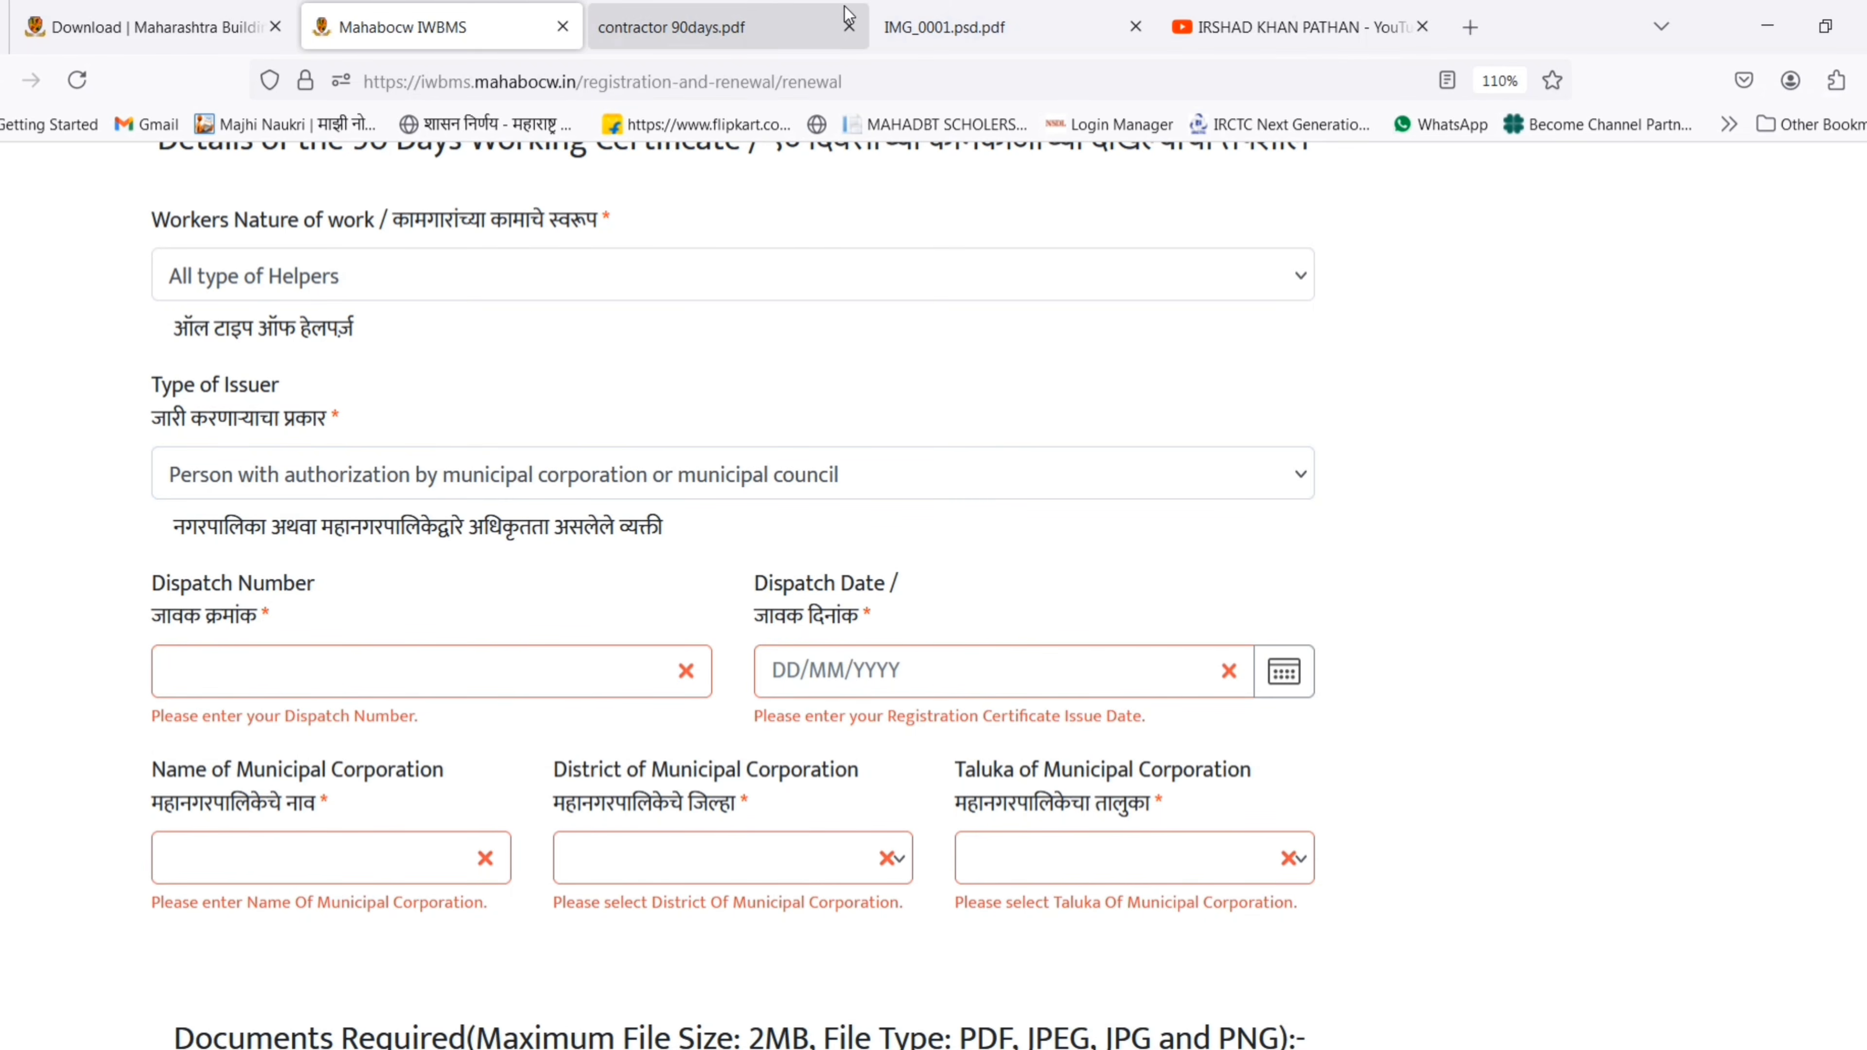
Bring up the IMG_0001.psd.pdf certificate form for viewing, placed ahead of contractor 90days.pdf
left_click(754, 20)
left_click_drag(1007, 21, 719, 21)
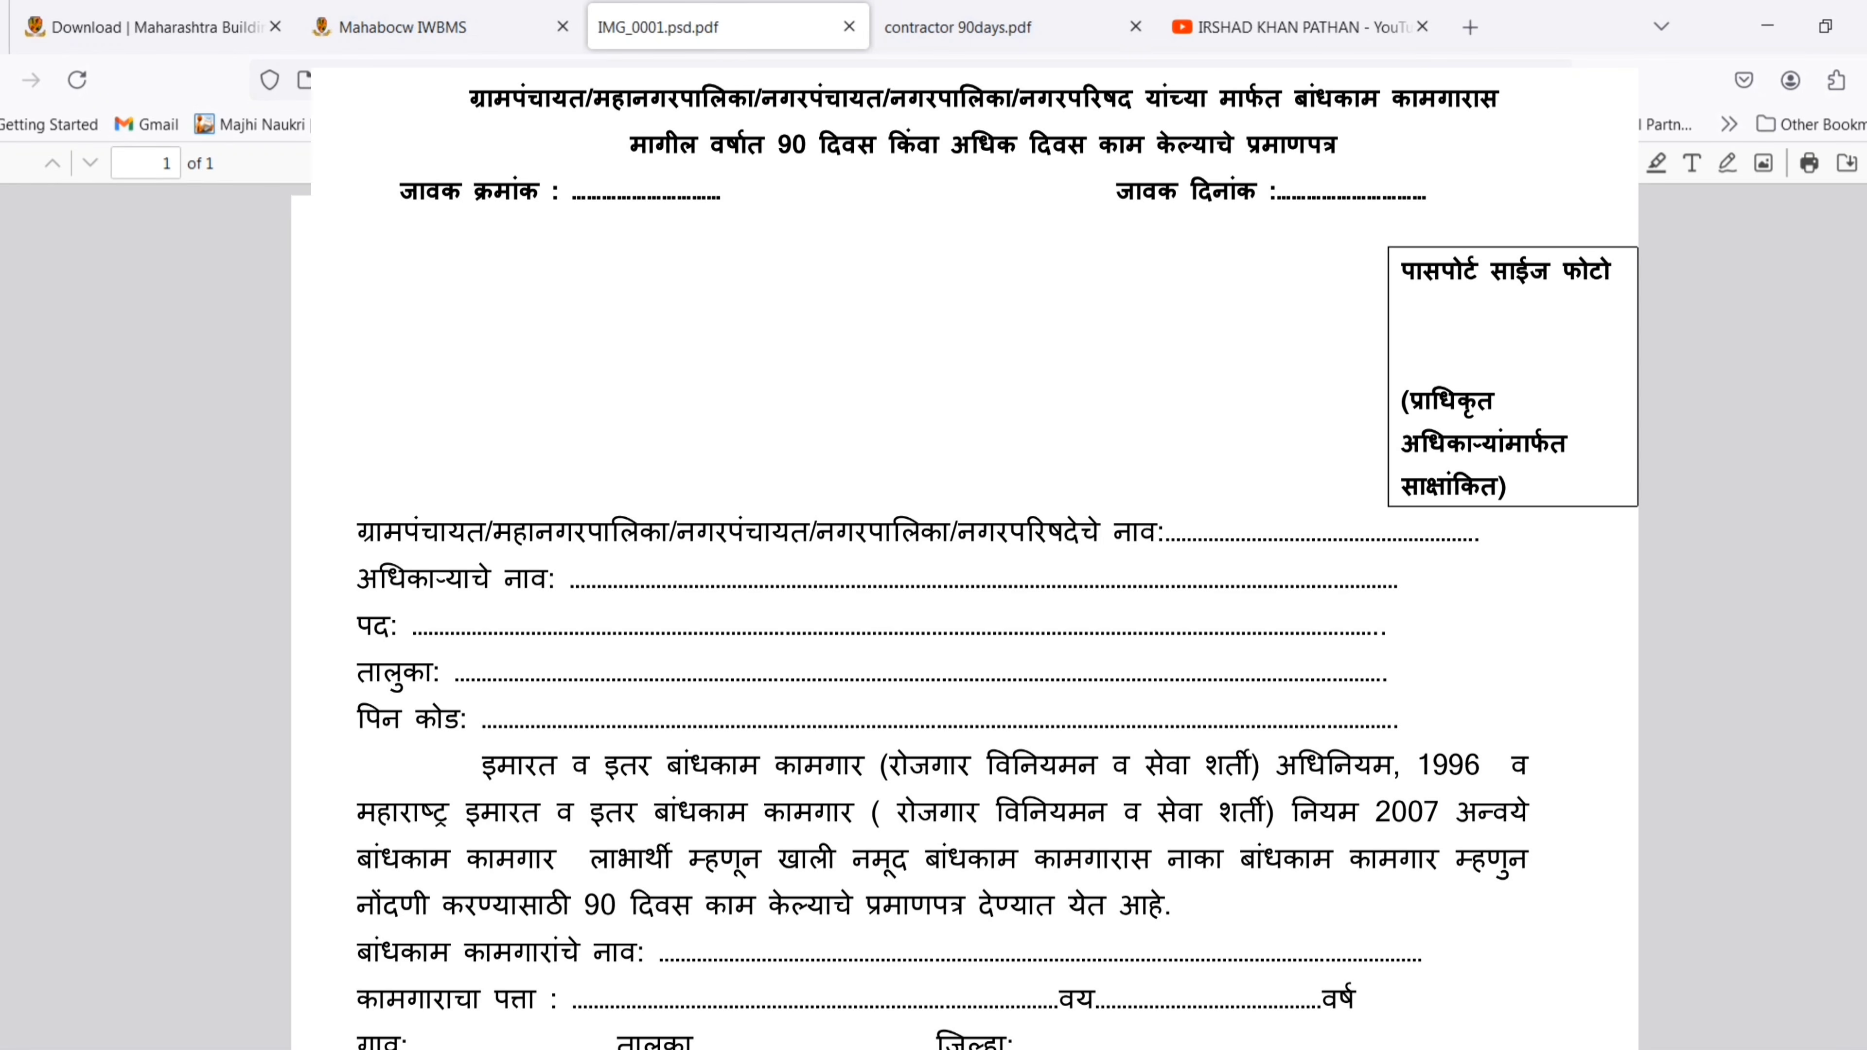
Look at the 90-day certificate guide among the YouTube channel's videos, and return to the type of issuer options on the renewal form
left_click(1294, 27)
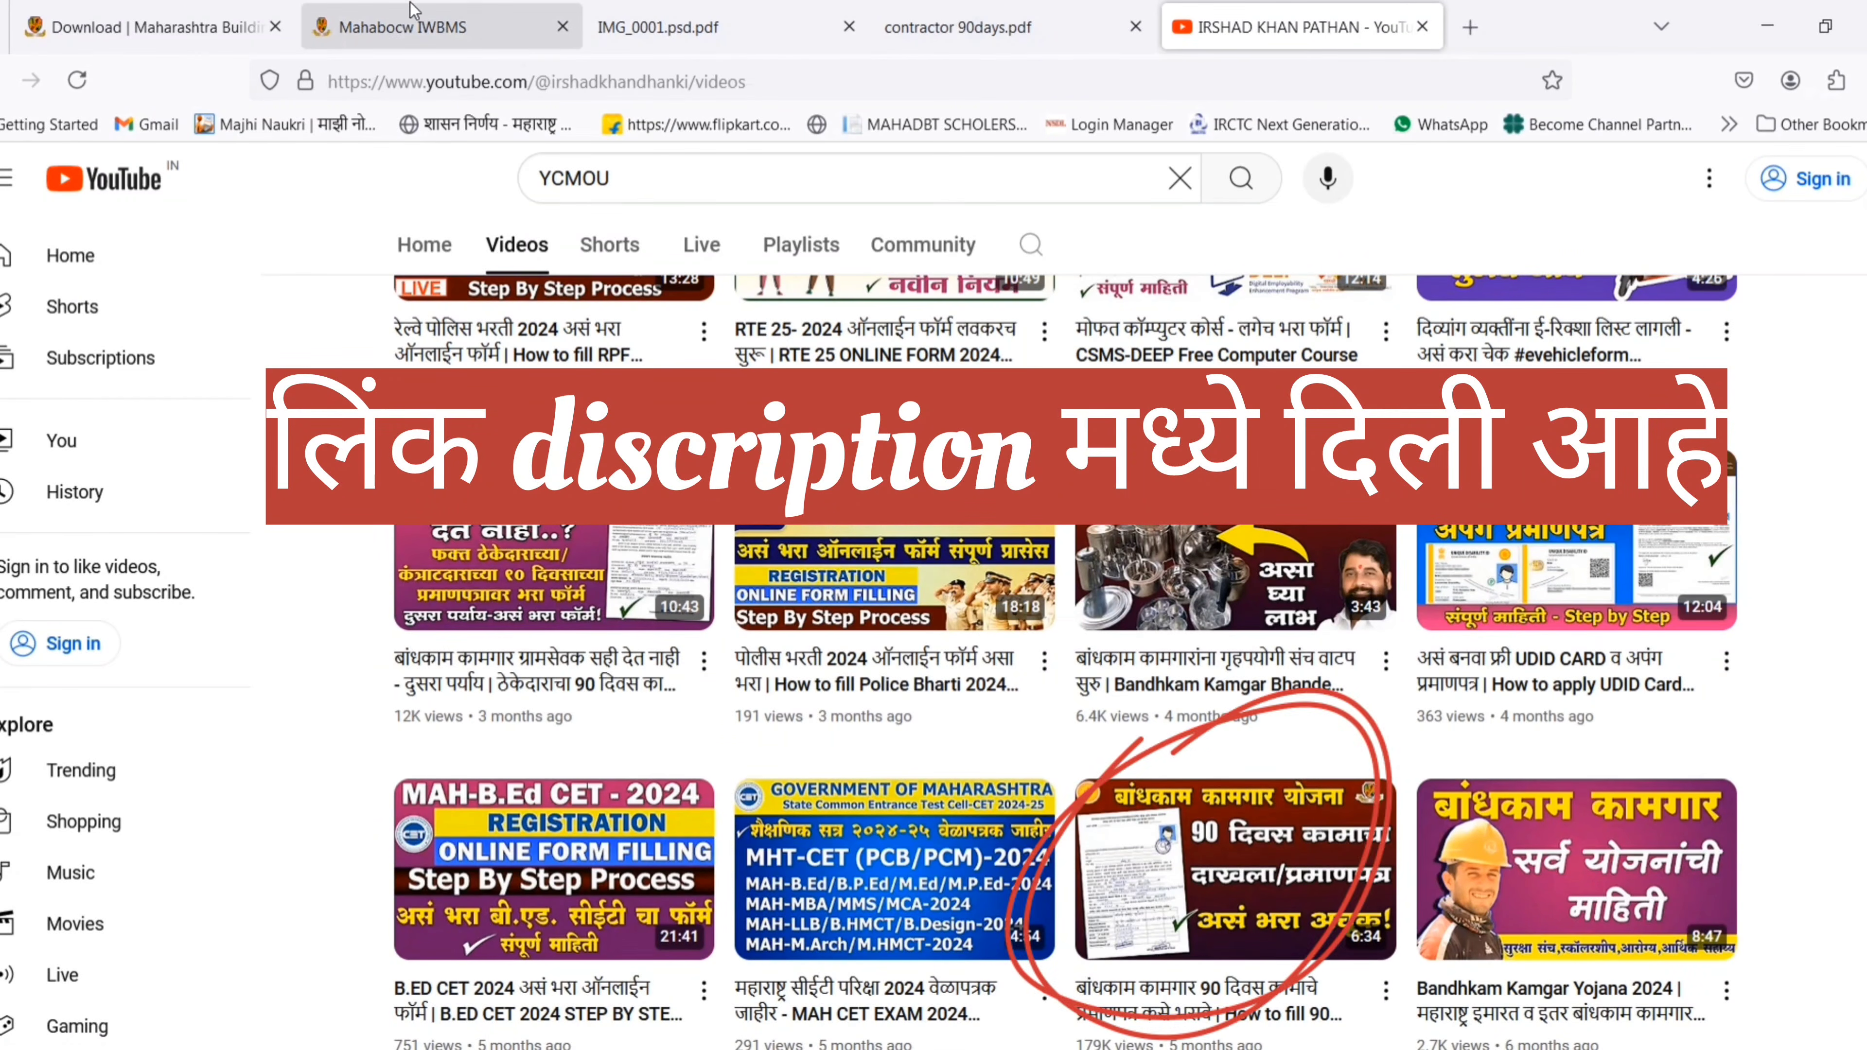
left_click(425, 16)
left_click(426, 474)
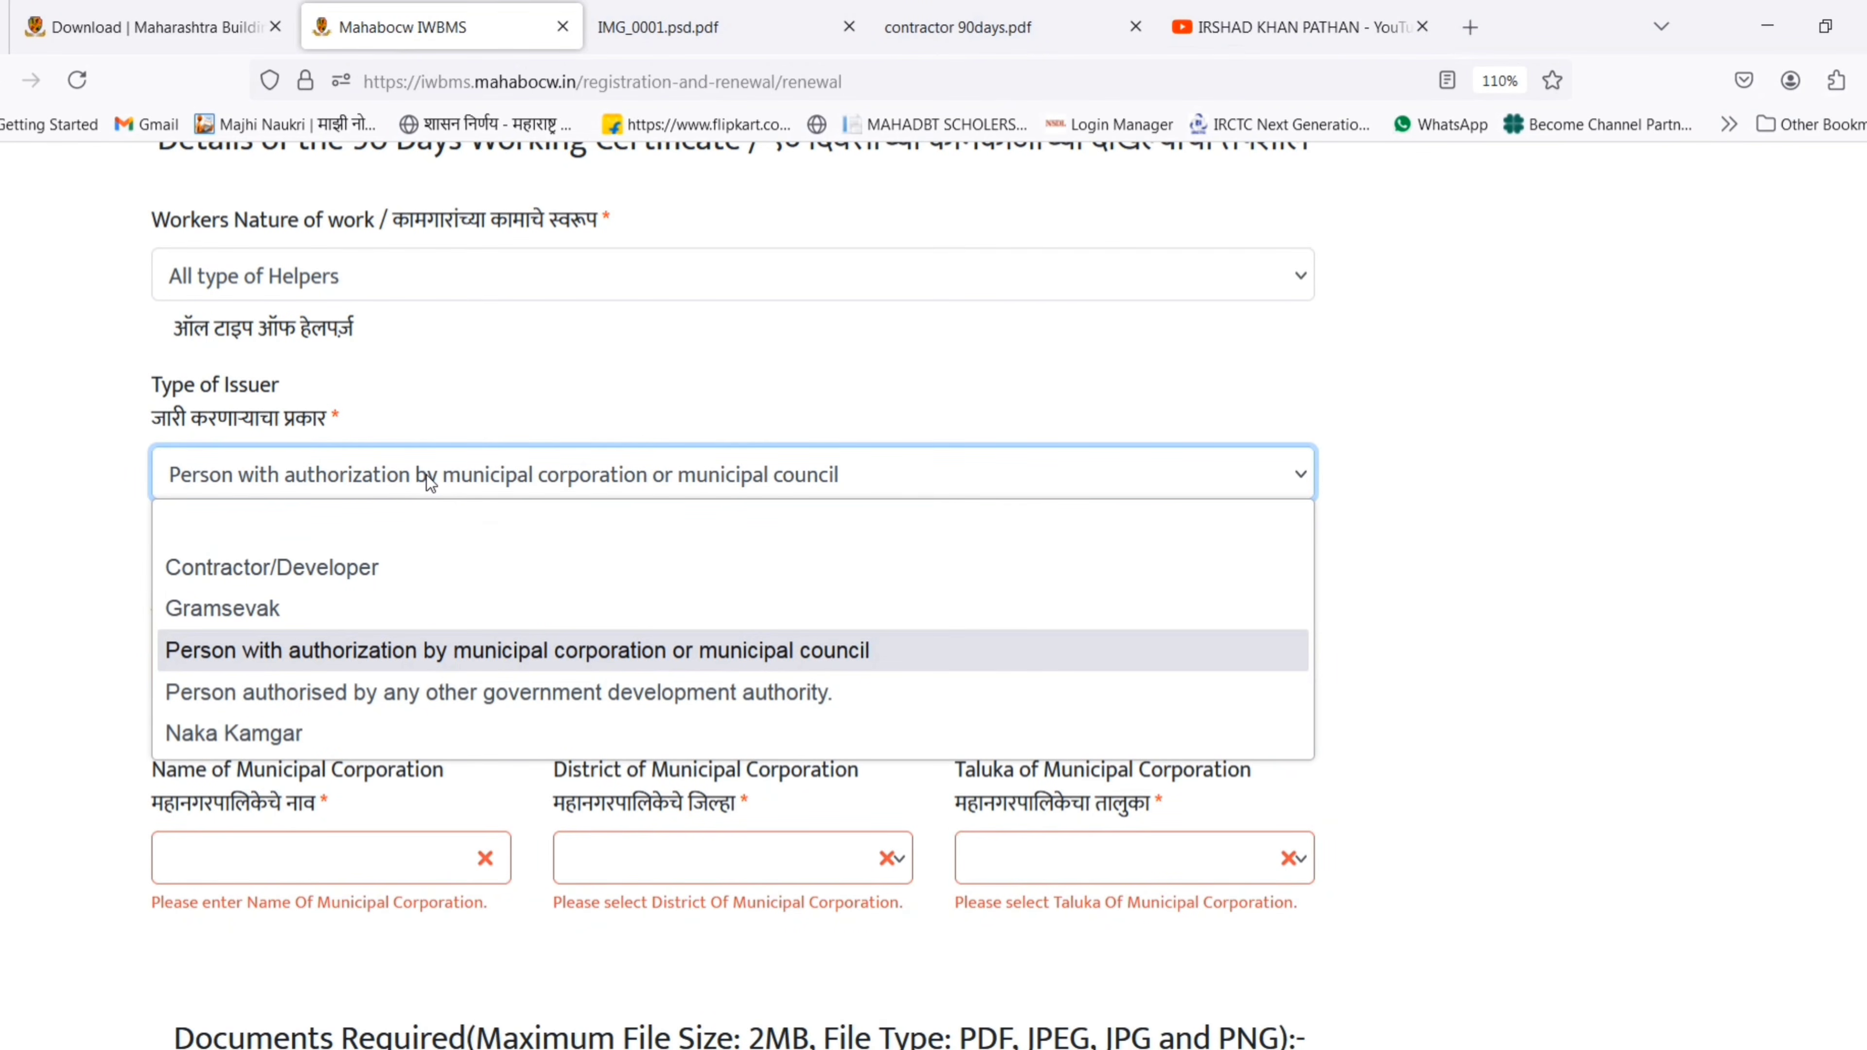
left_click(518, 651)
Set the type of issuer to Contractor/Developer and check contractor 90days.pdf for the issuer's registration number
left_click(338, 481)
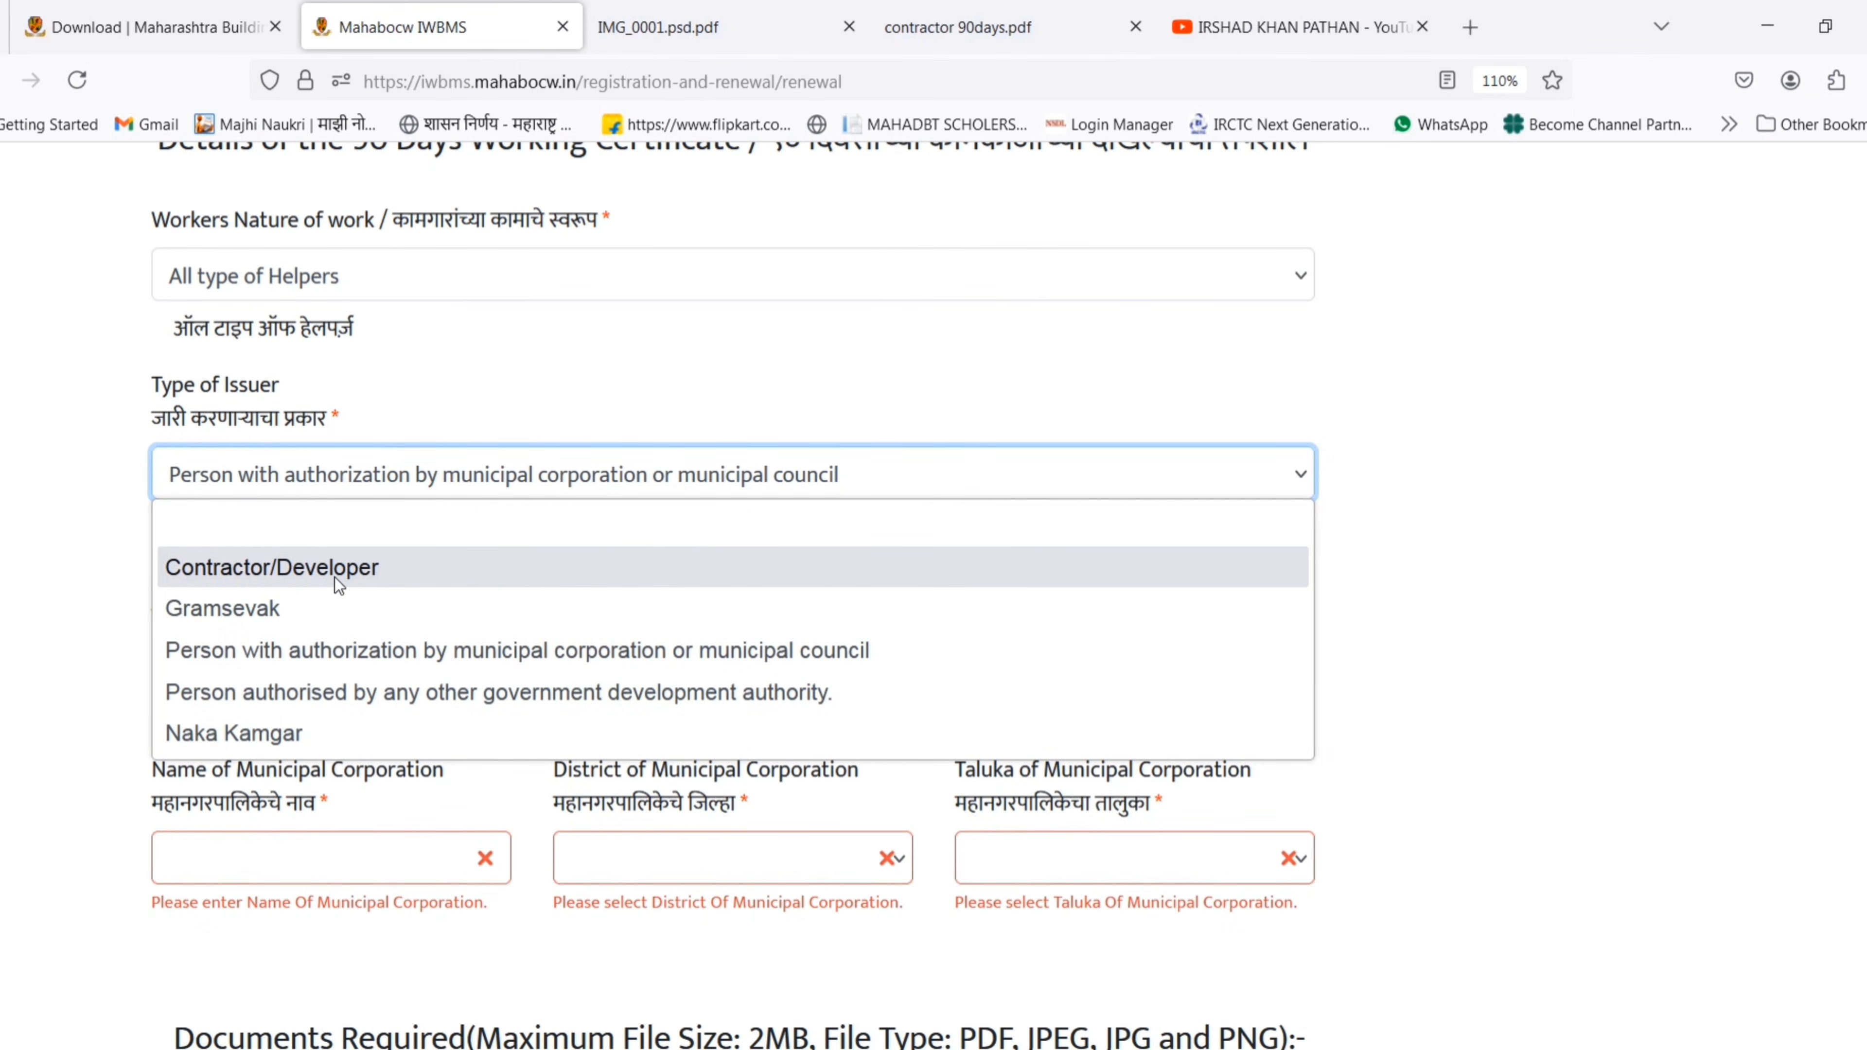
left_click(355, 568)
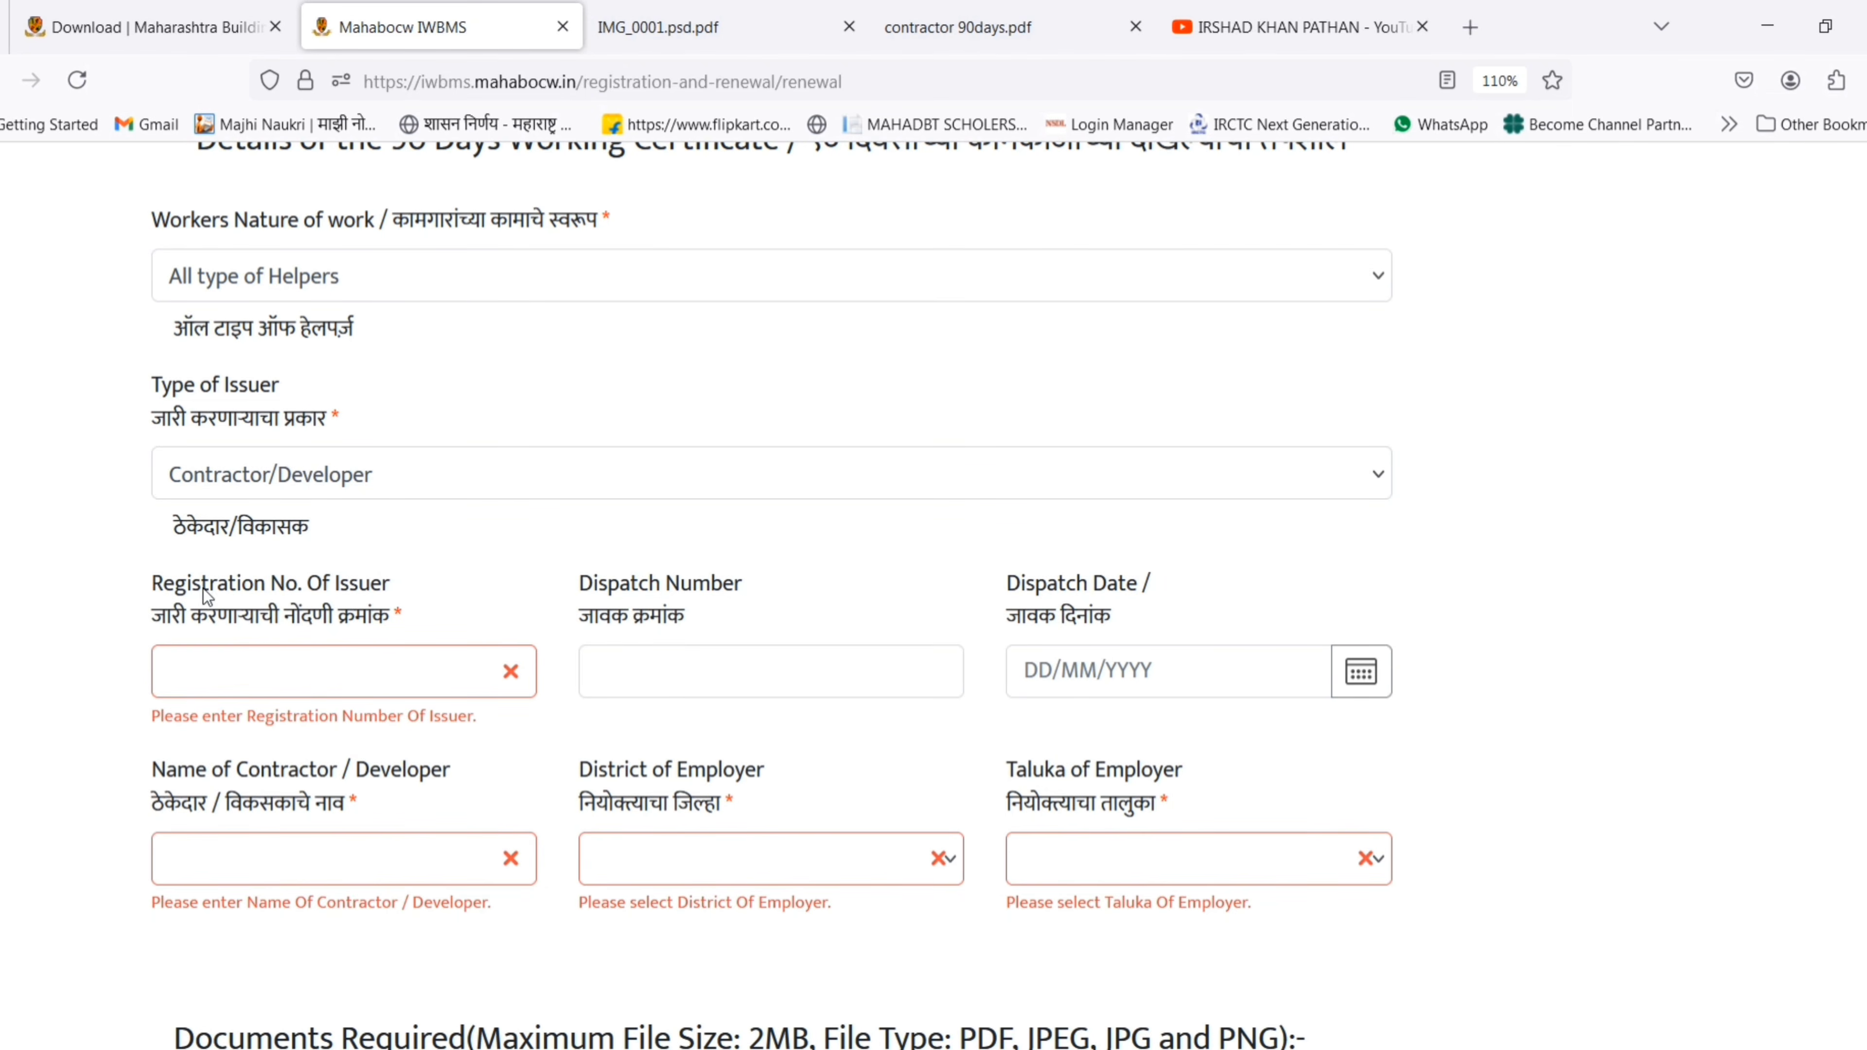
left_click(332, 666)
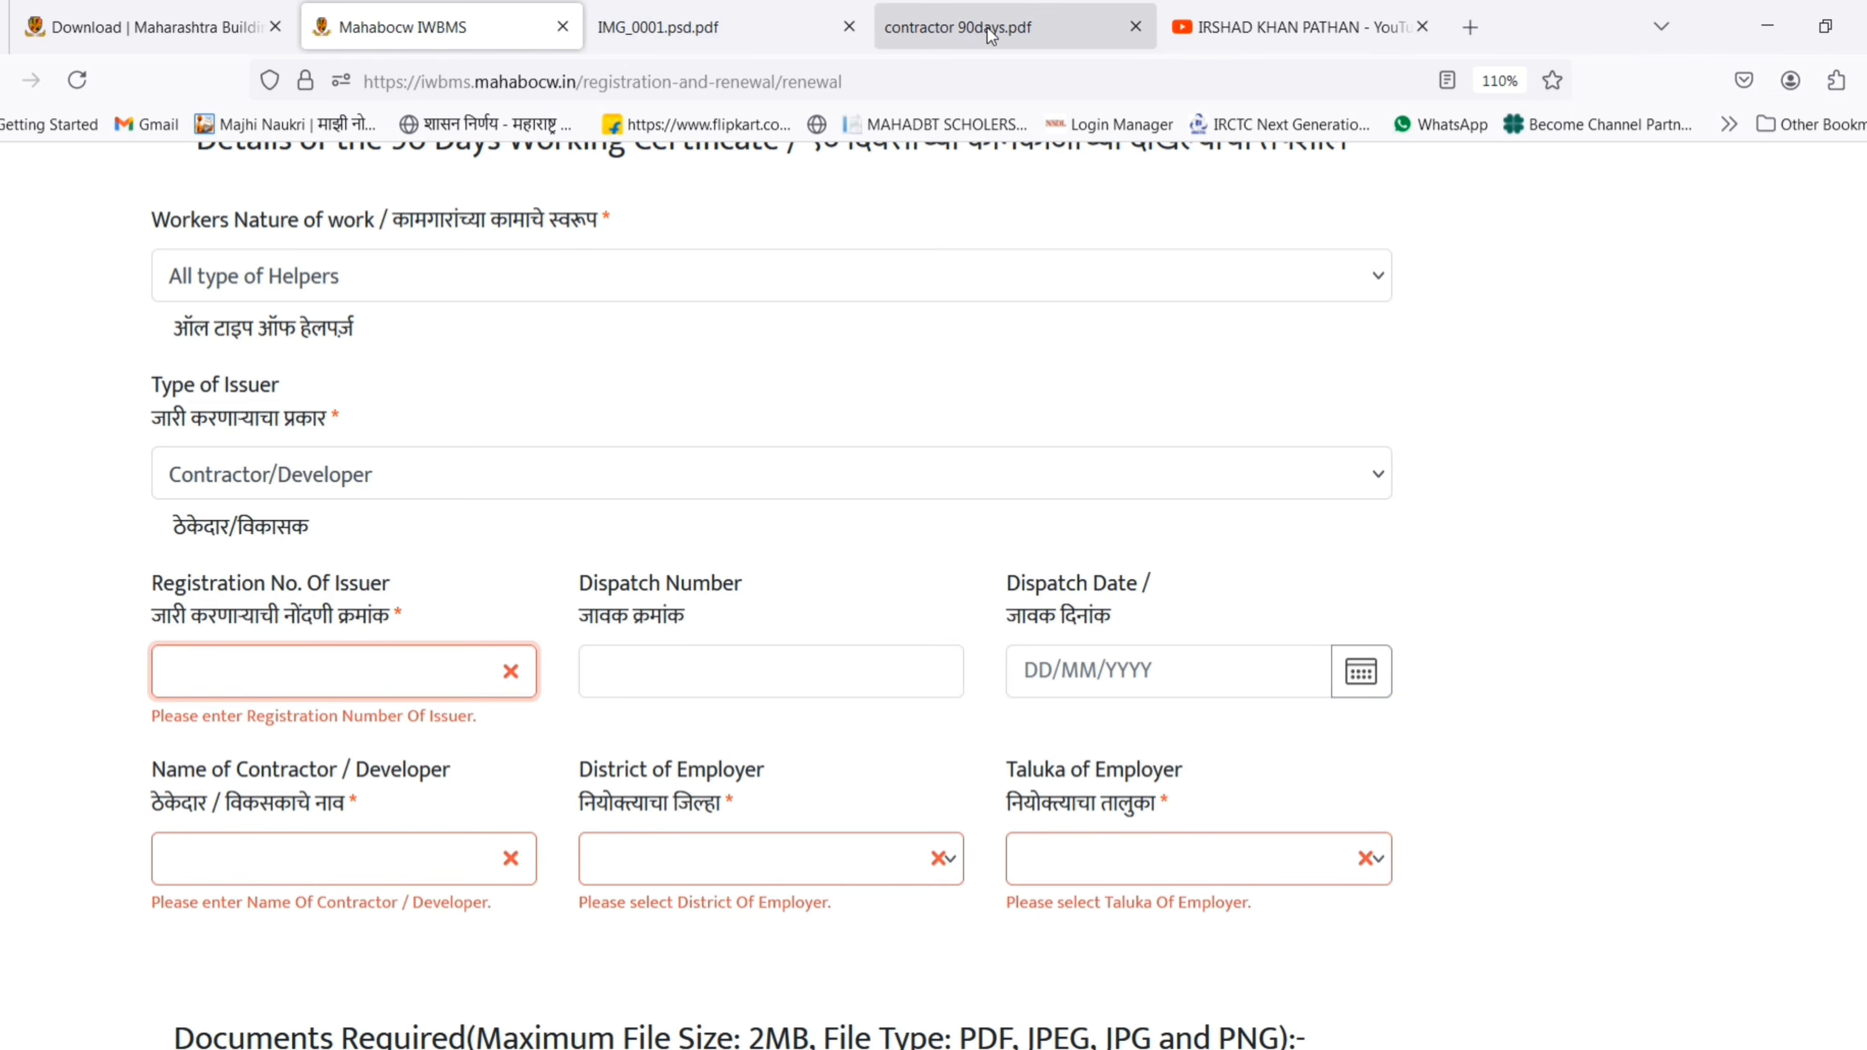
left_click(958, 26)
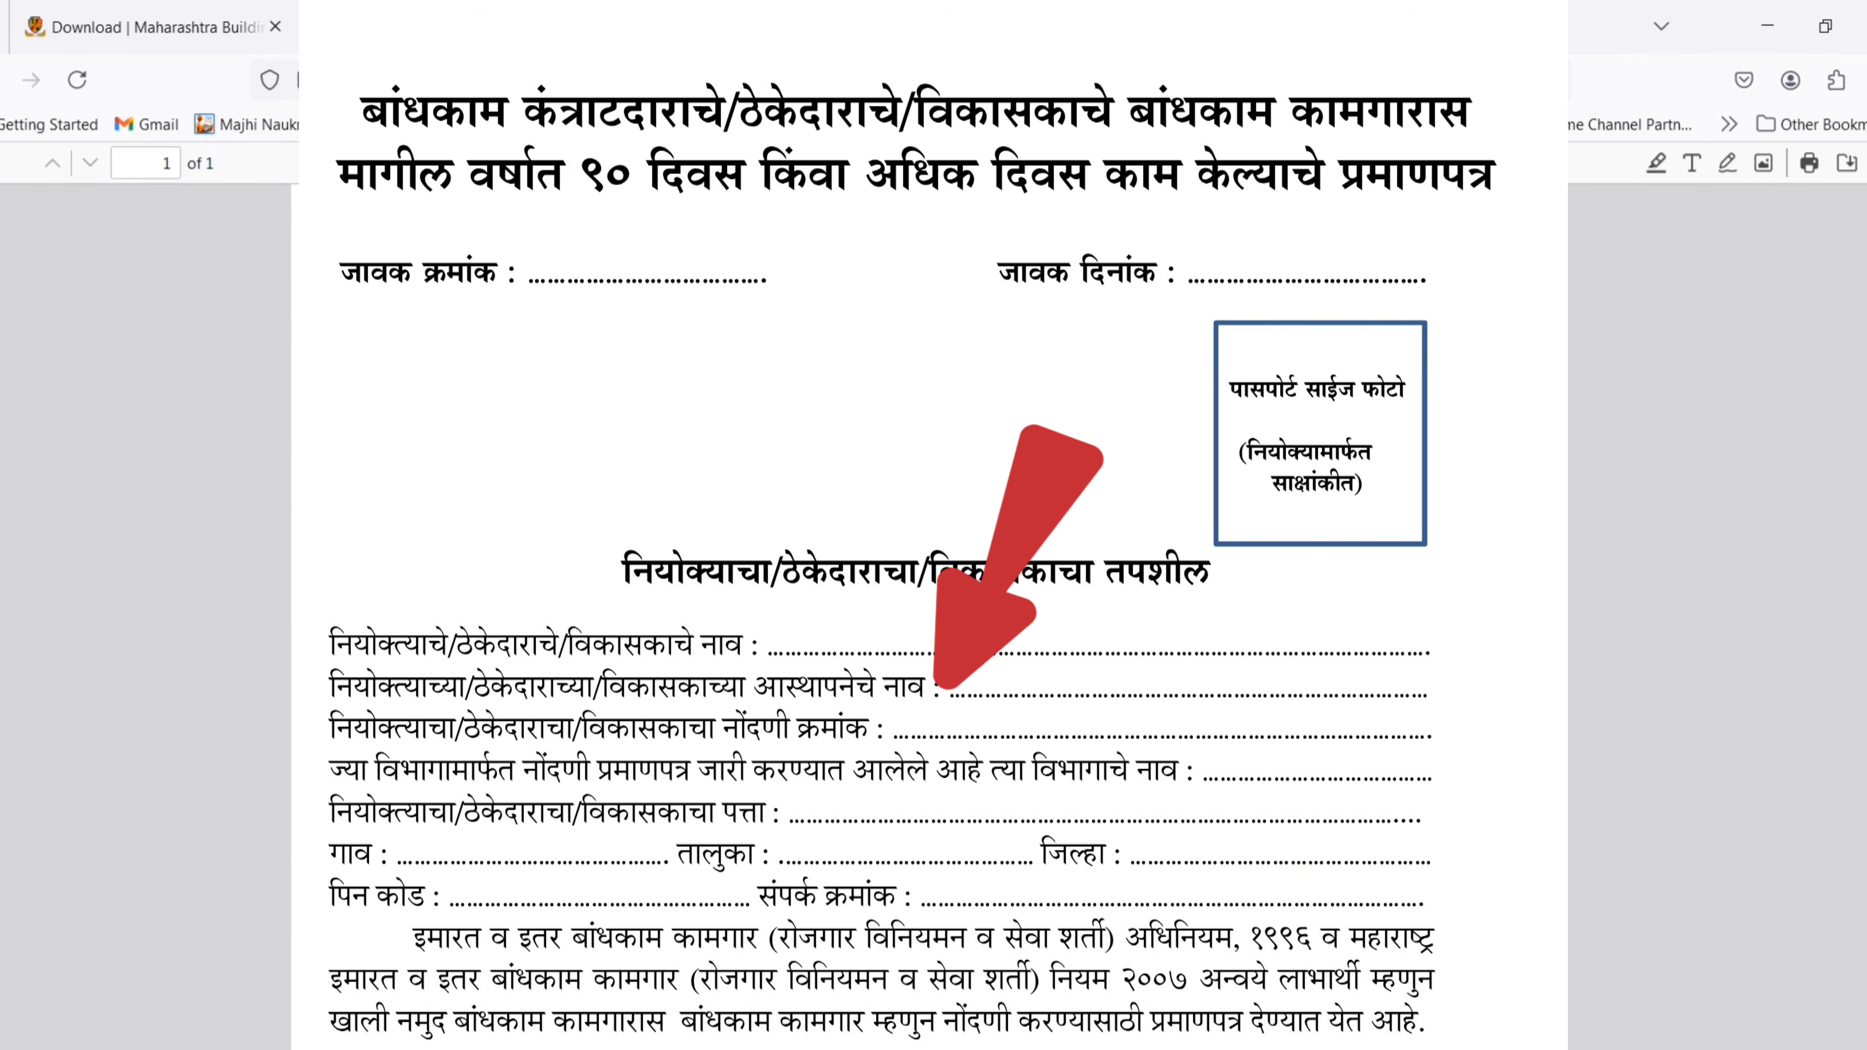
Return to the renewal form and examine the contractor's dispatch number, dispatch date, name, district and taluka fields
left_click(403, 26)
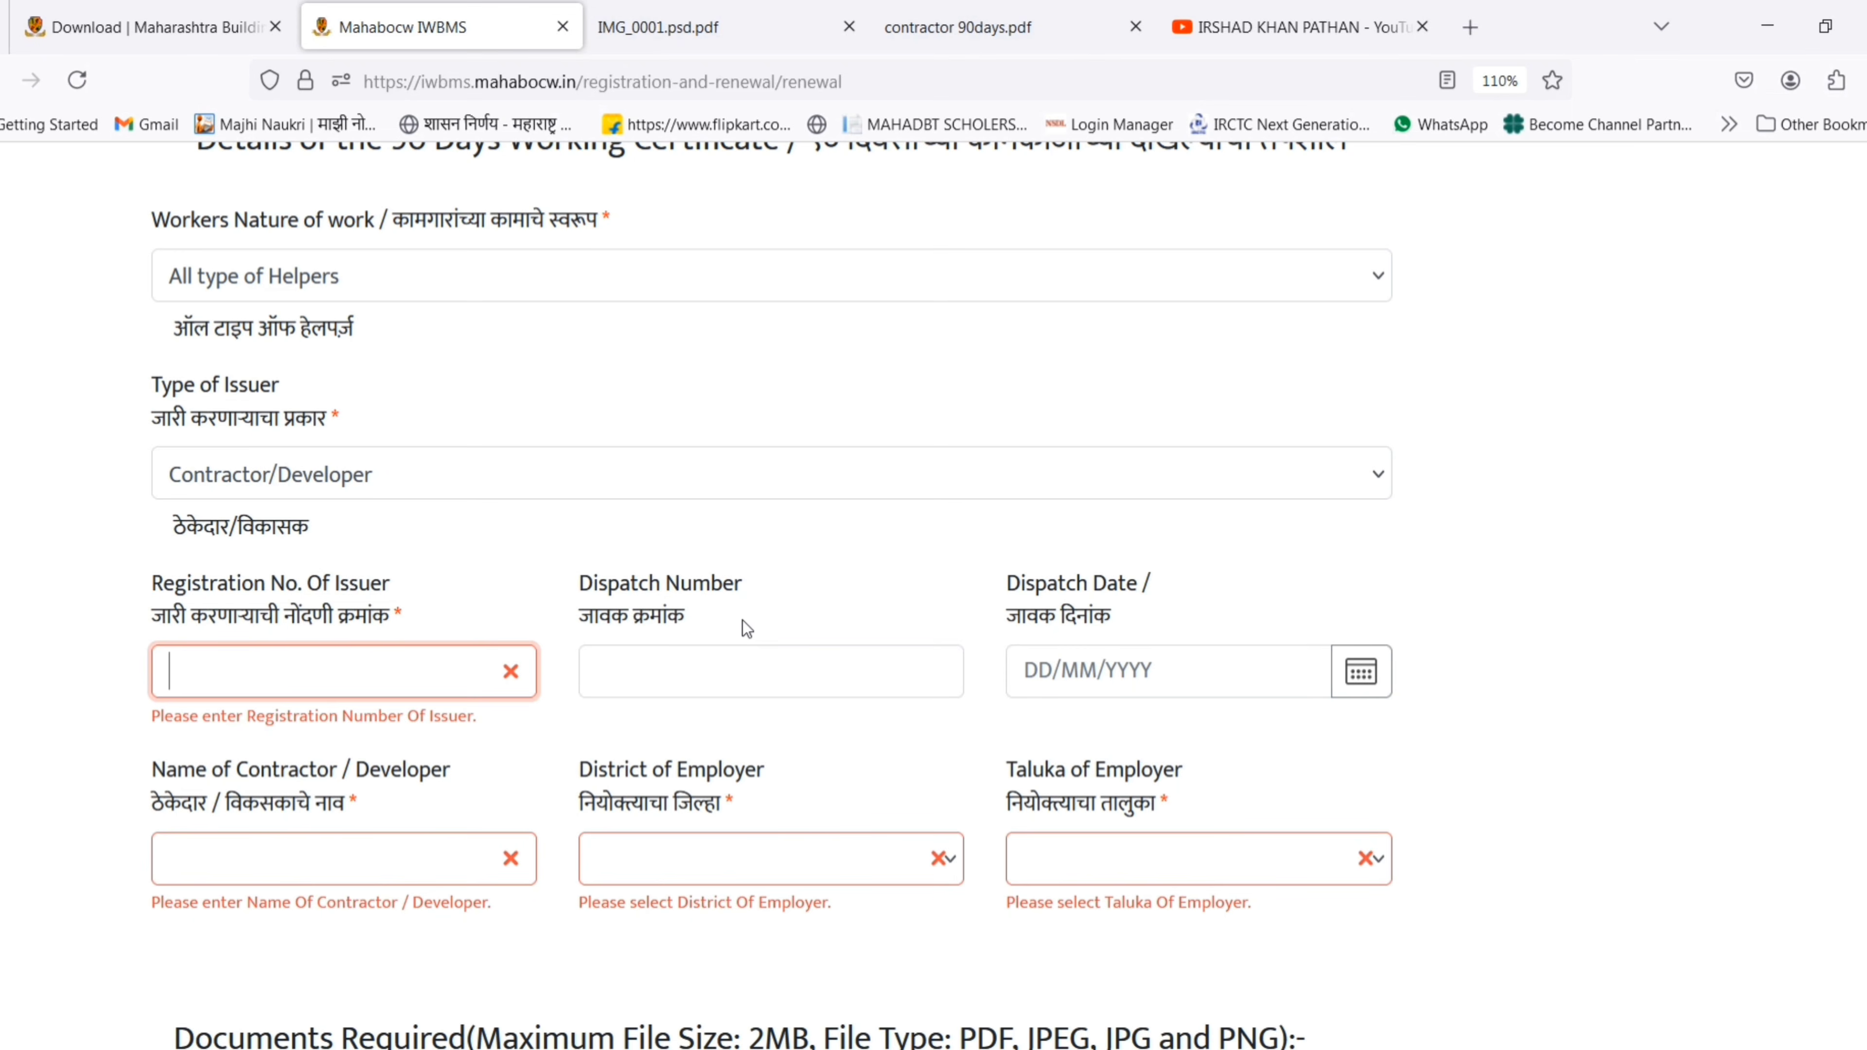
left_click(677, 732)
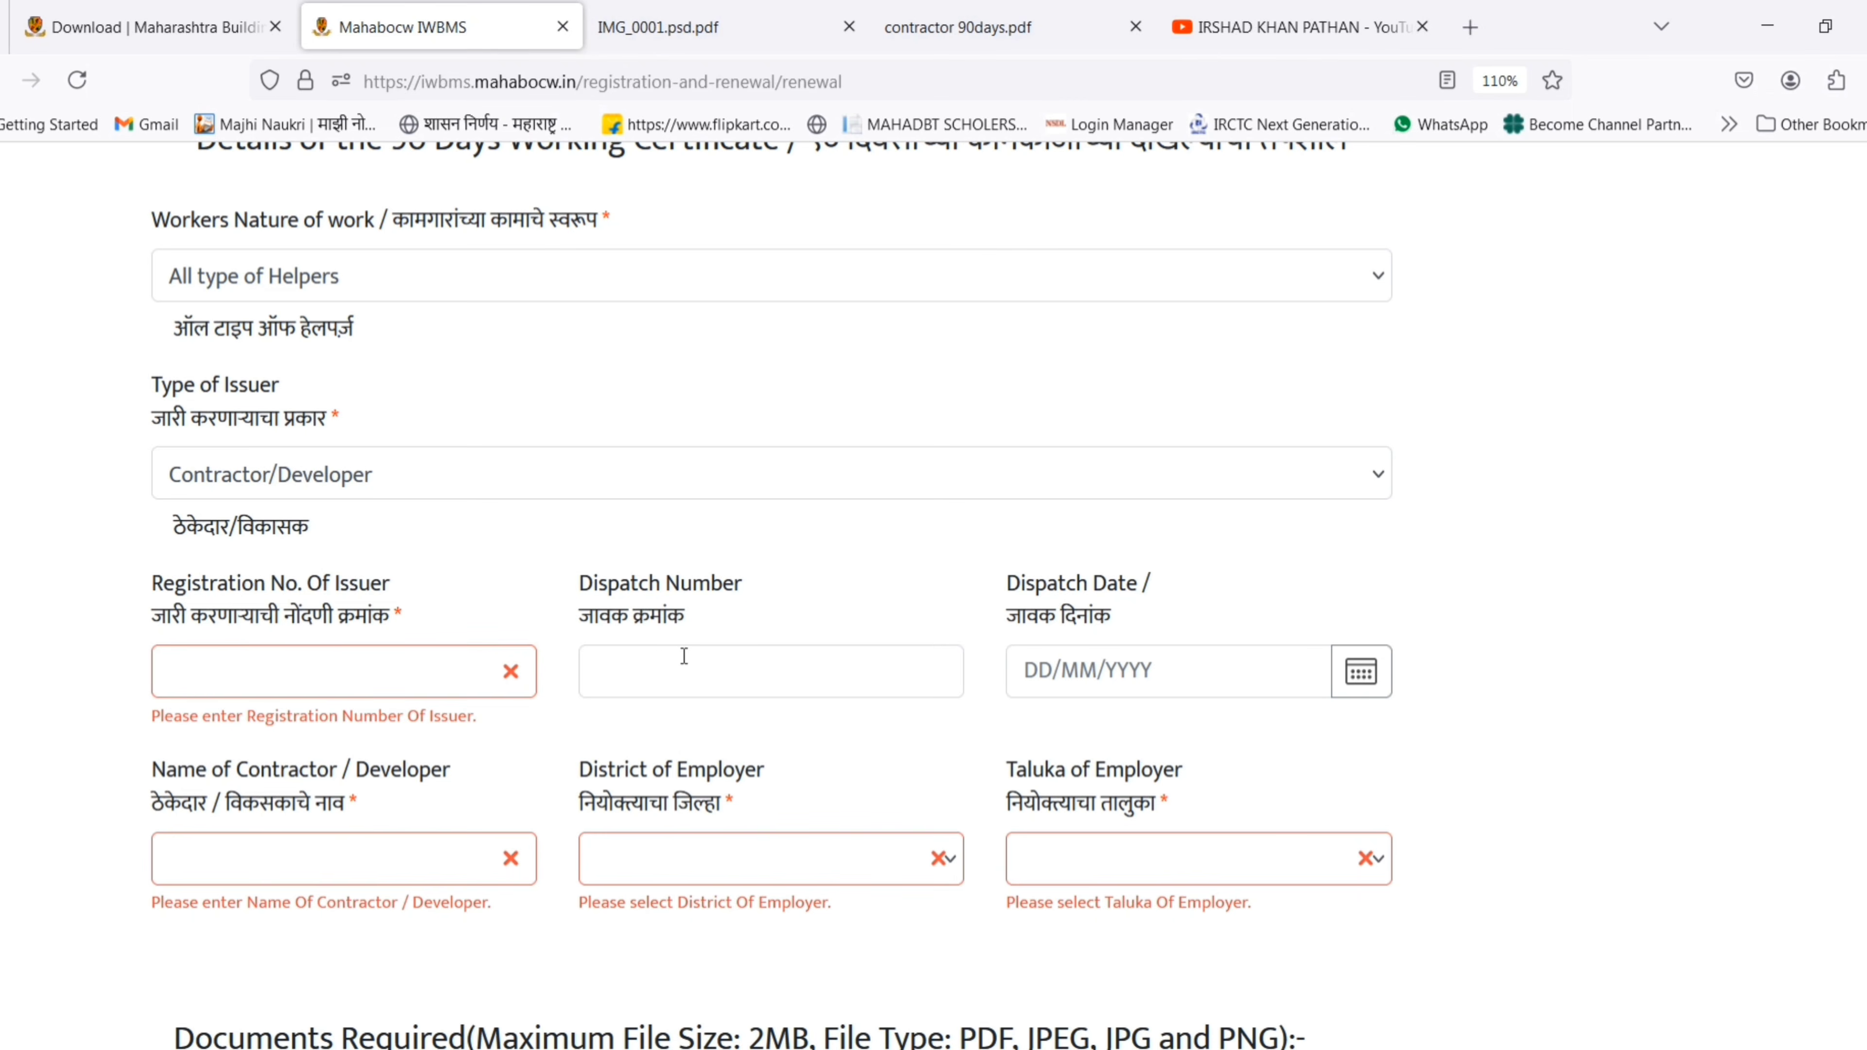
left_click(635, 656)
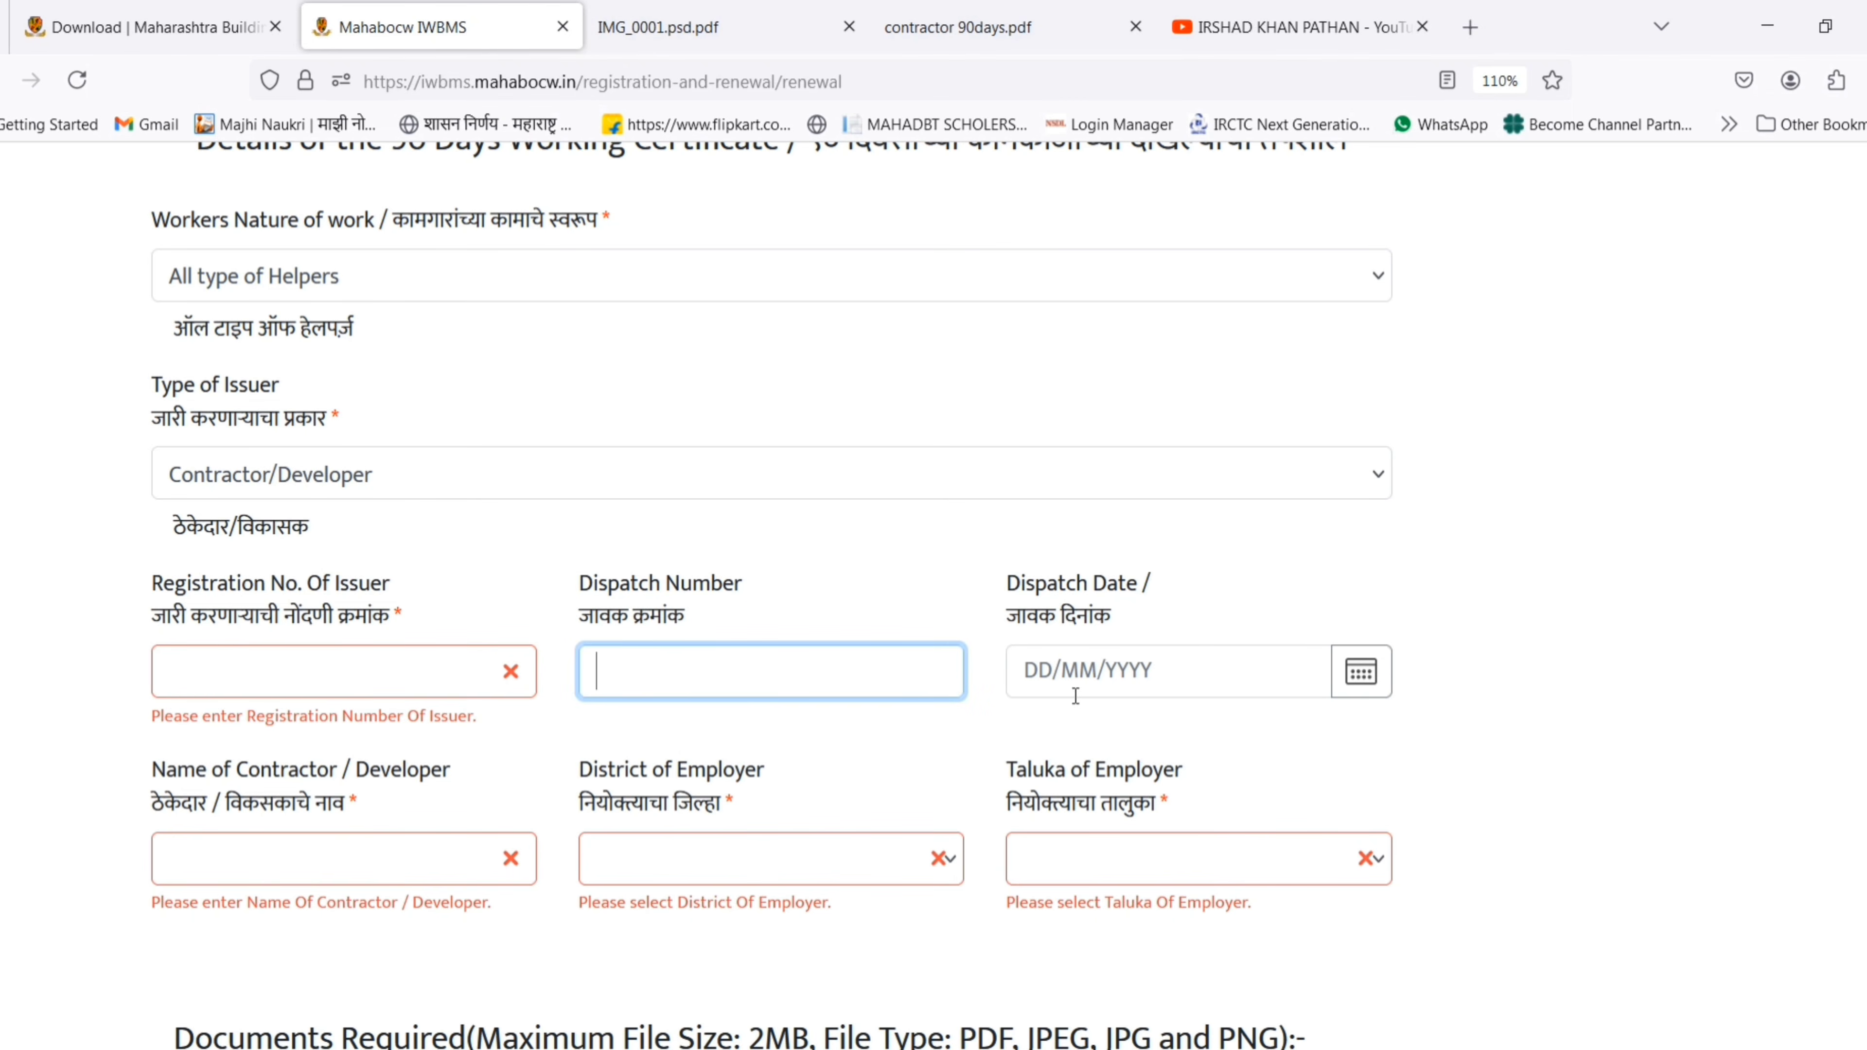
left_click(1187, 668)
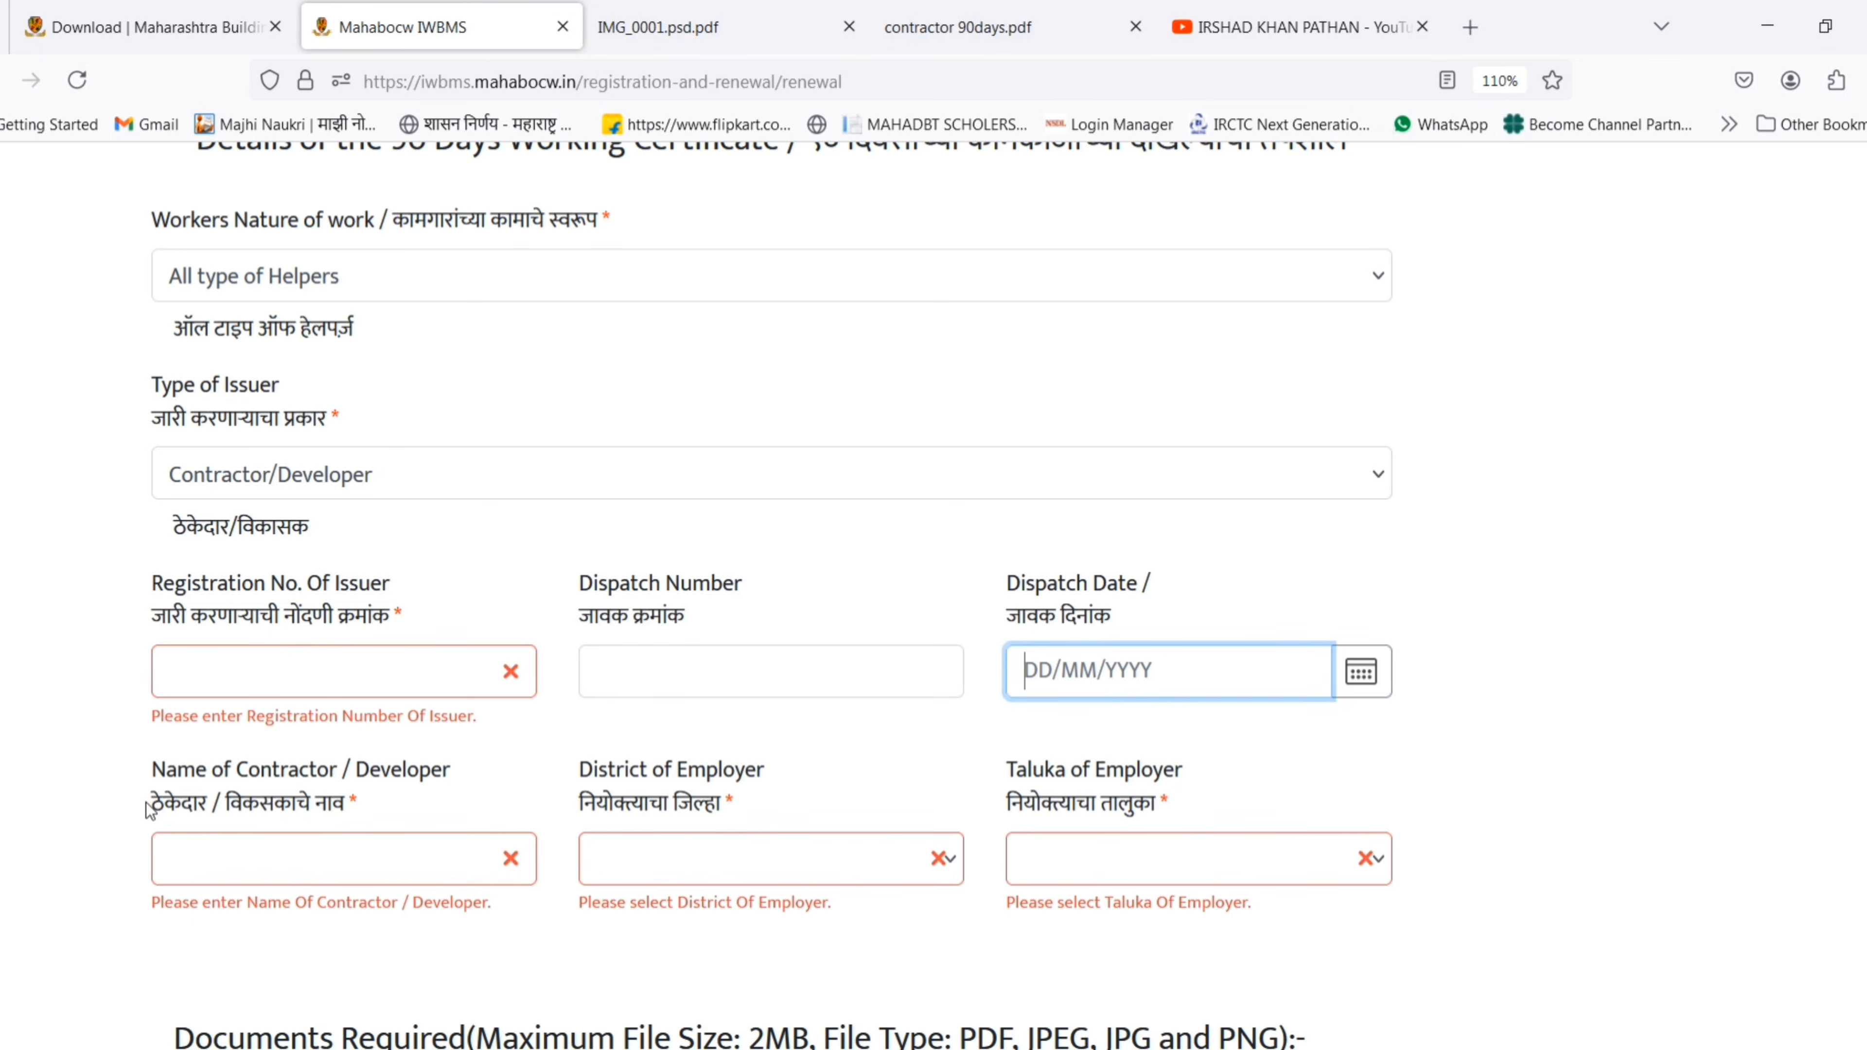
left_click_drag(148, 805, 431, 822)
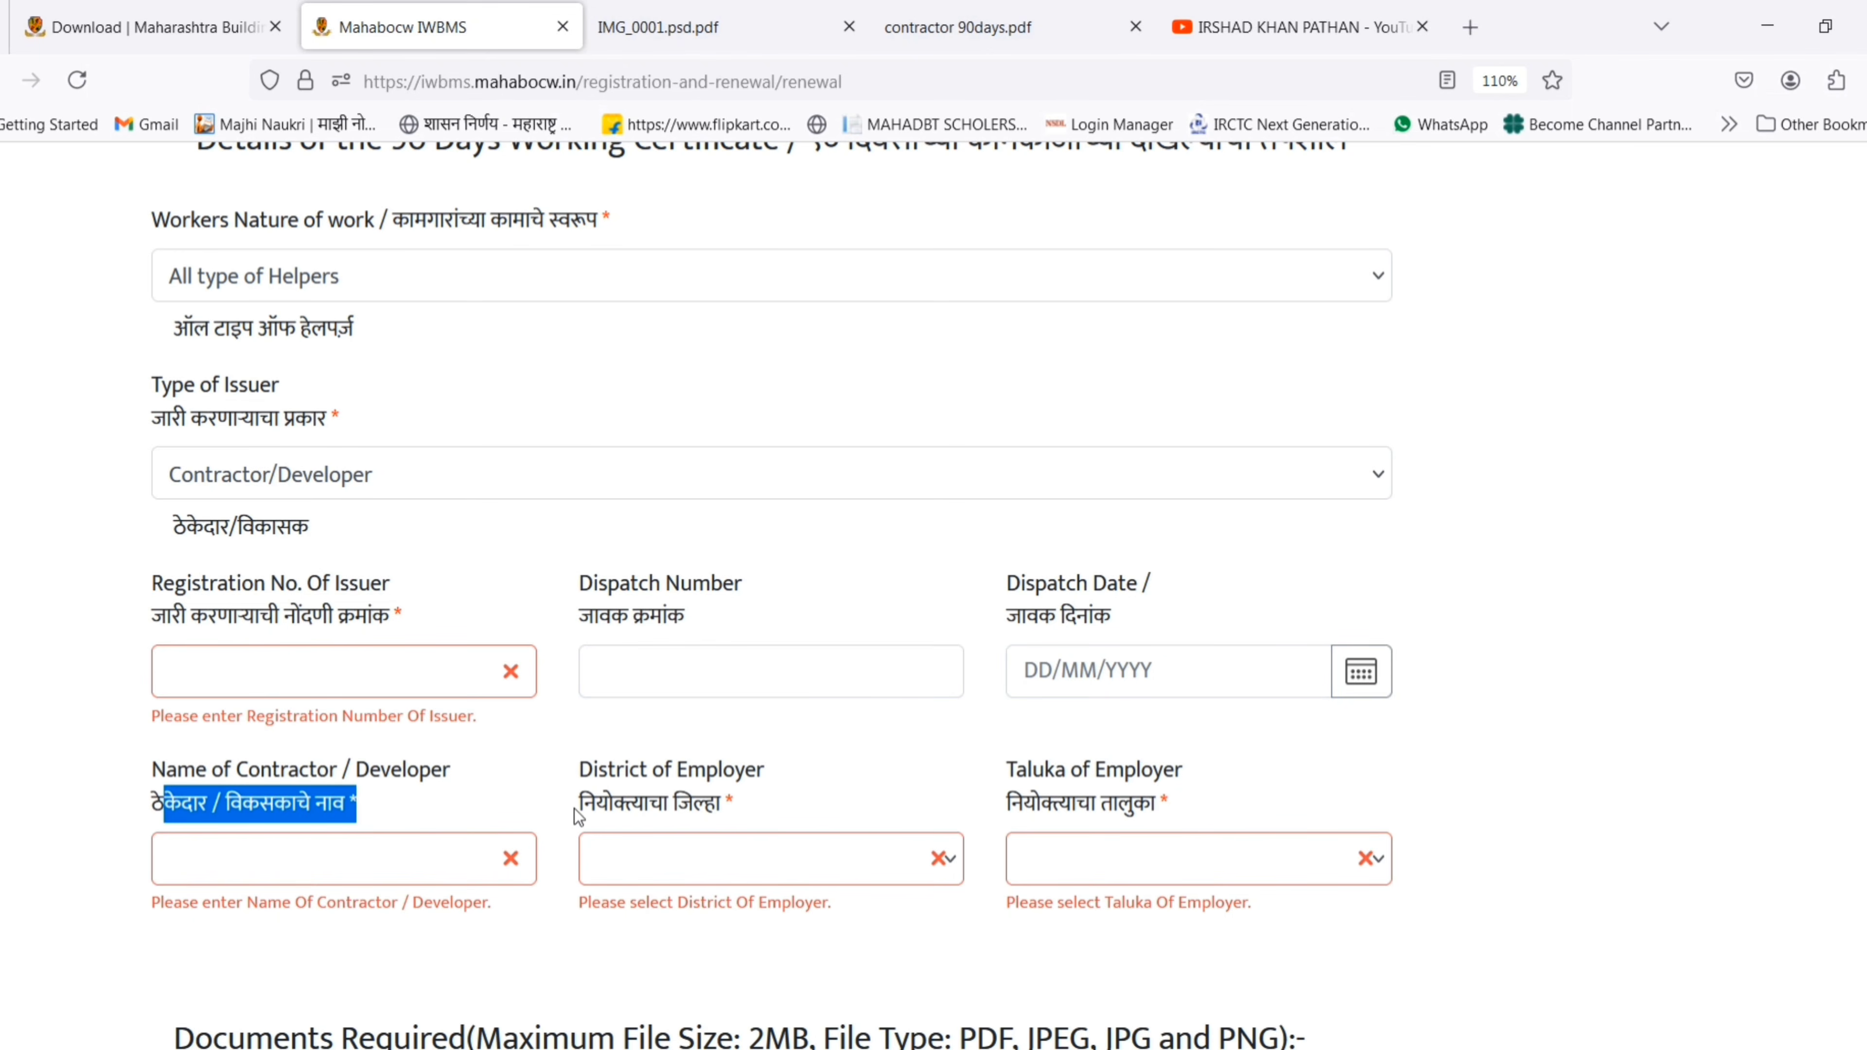
left_click_drag(576, 807, 751, 809)
left_click_drag(1005, 804, 1205, 799)
left_click(1481, 805)
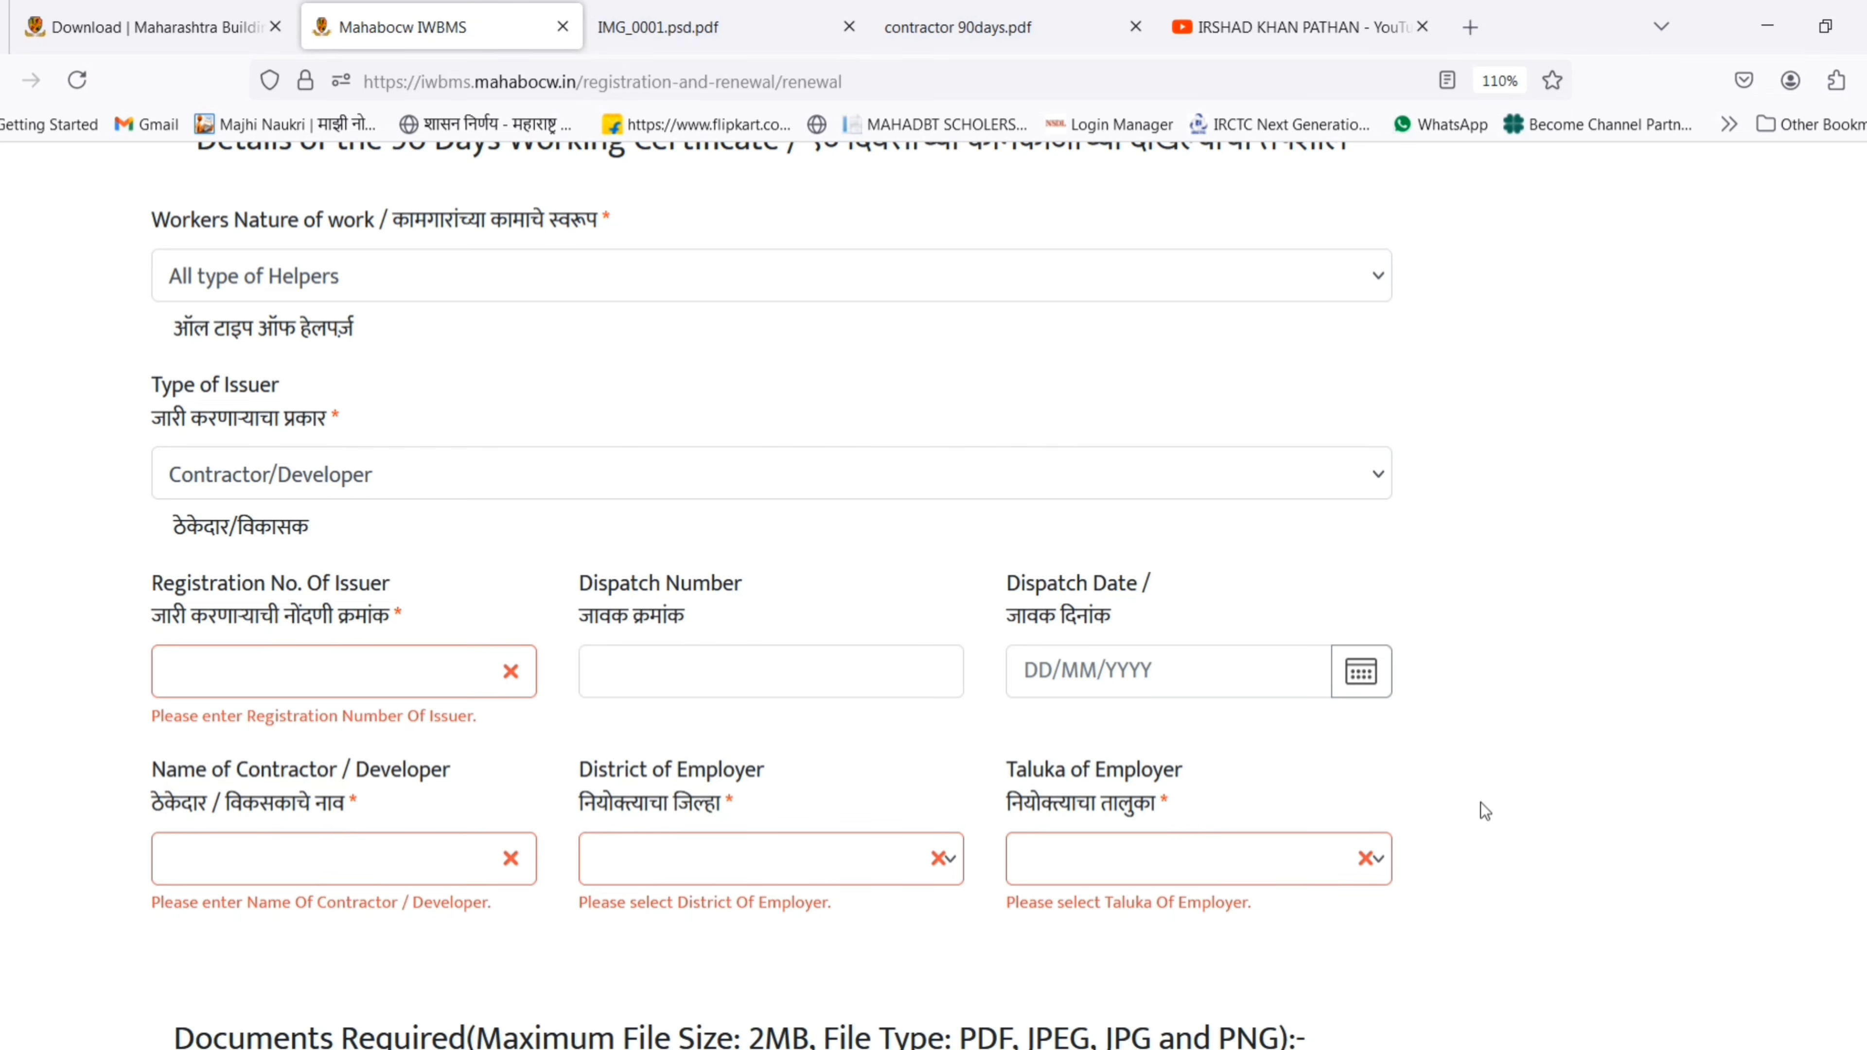
Set the type of issuer to Person with authorization by municipal corporation or municipal council and check IMG_0001.psd.pdf for the dispatch number
left_click(448, 486)
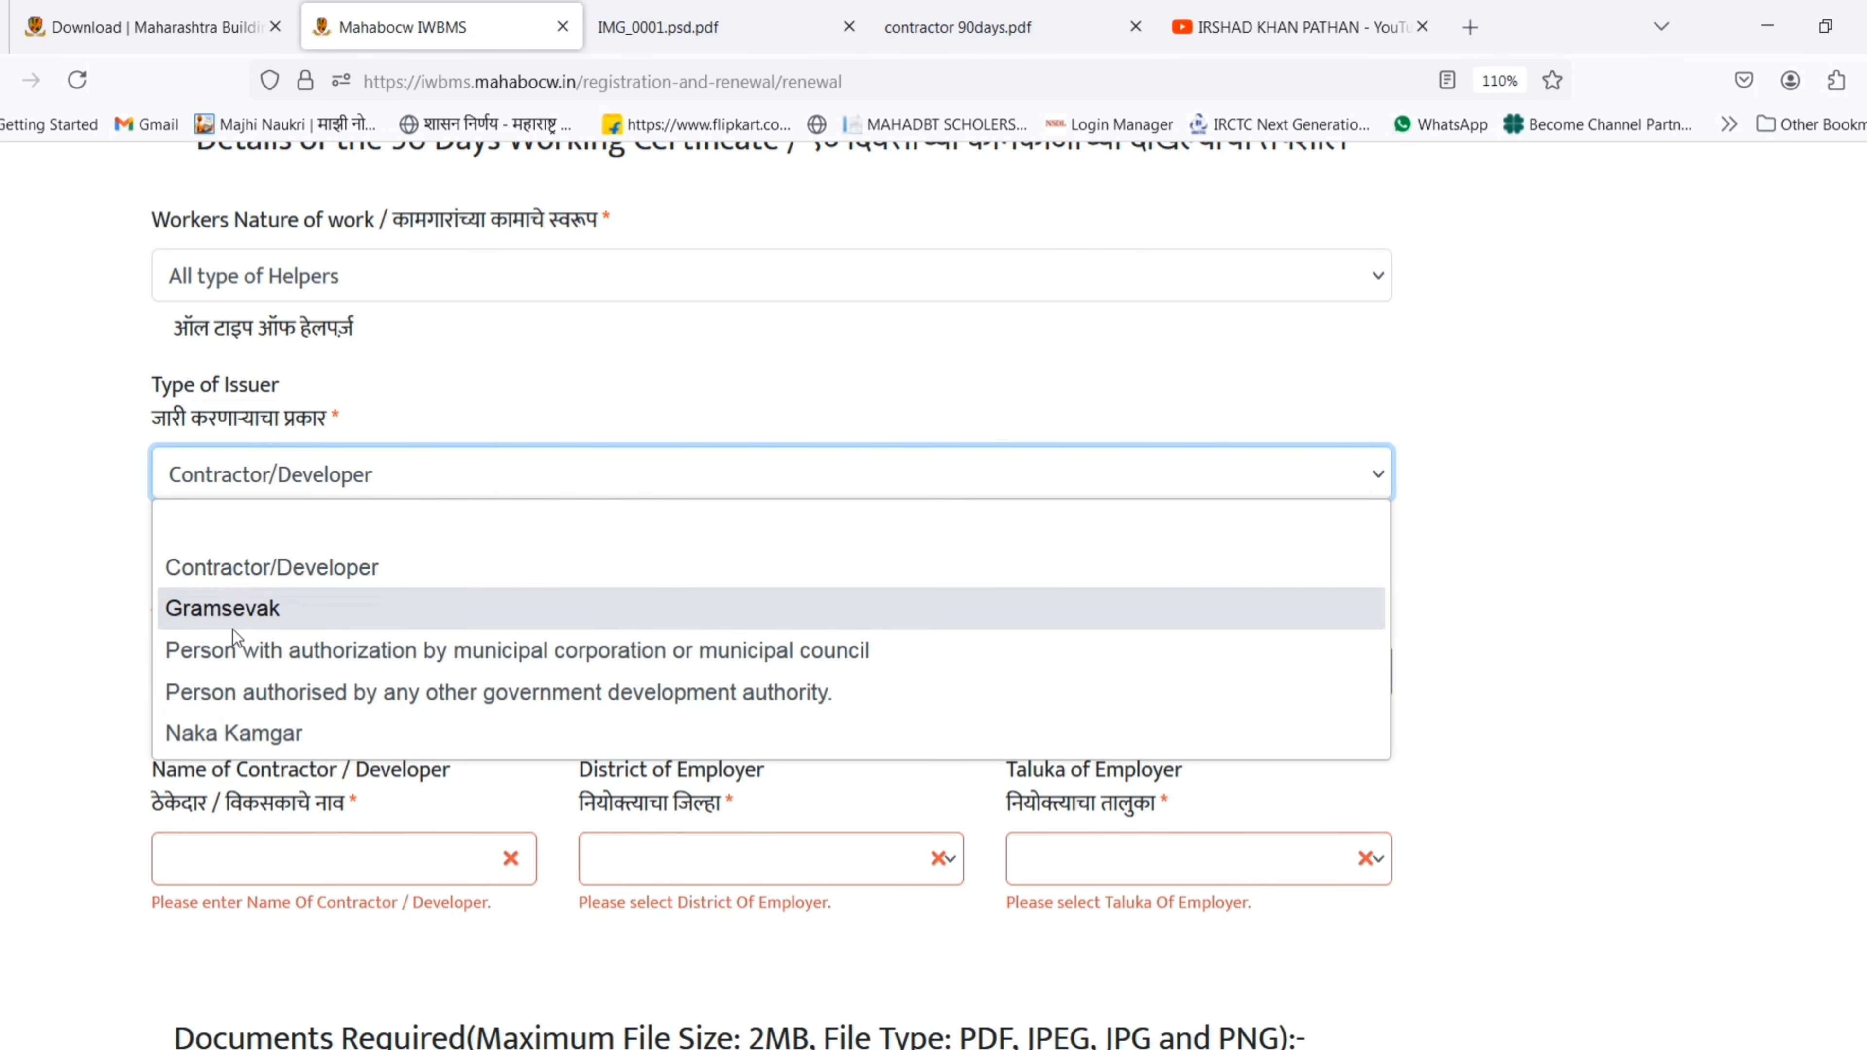
left_click(293, 652)
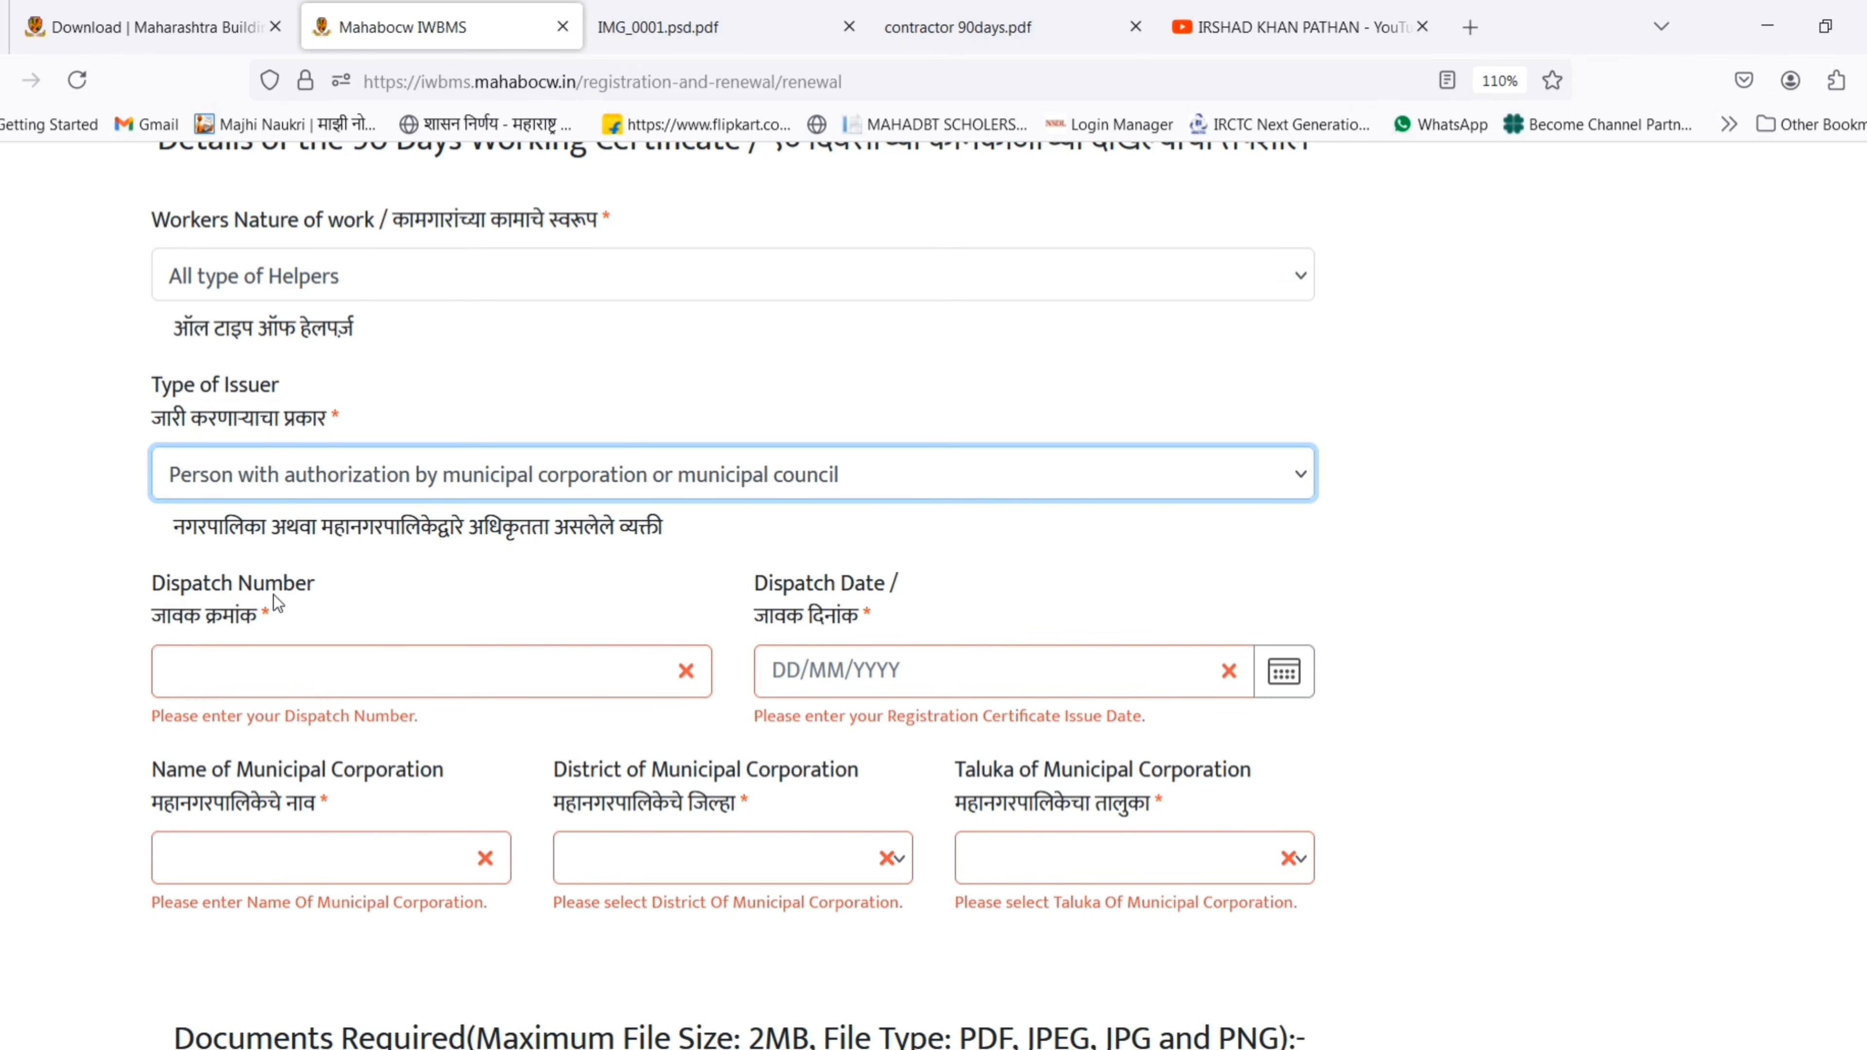
left_click(977, 33)
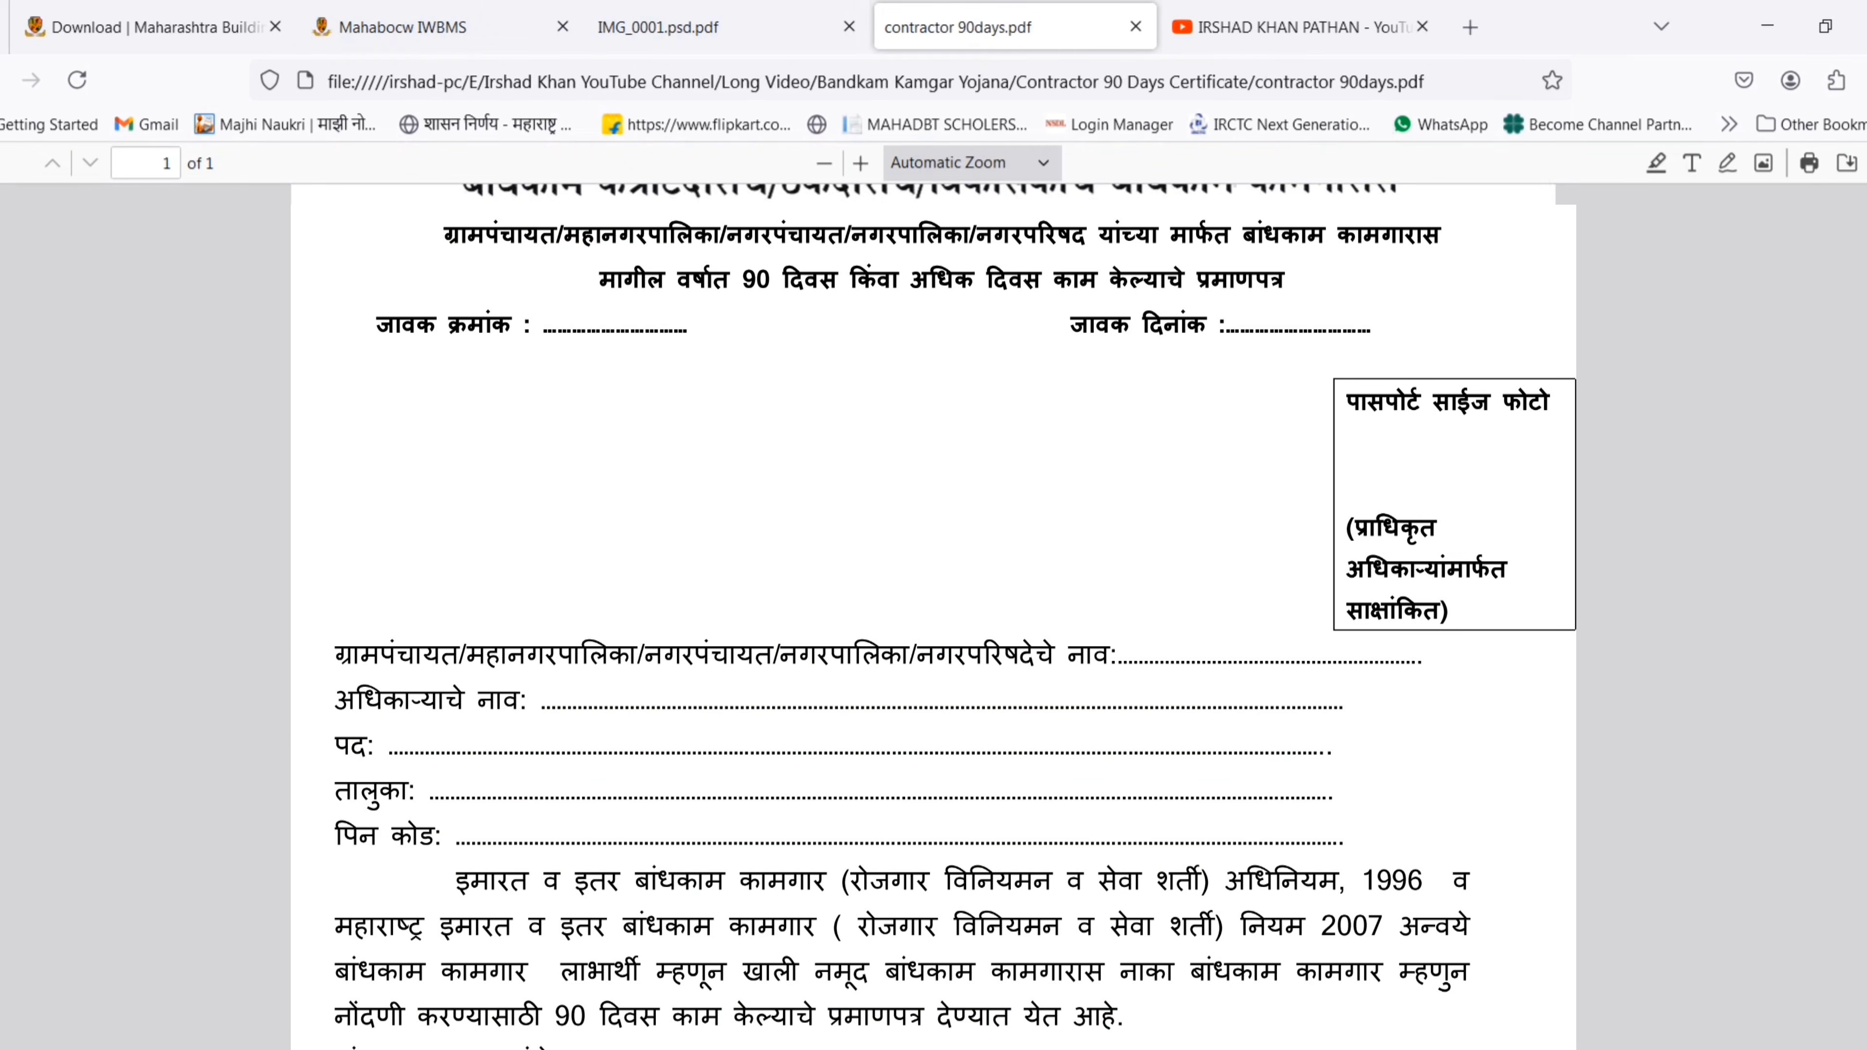
key("ctrl+shift+Tab")
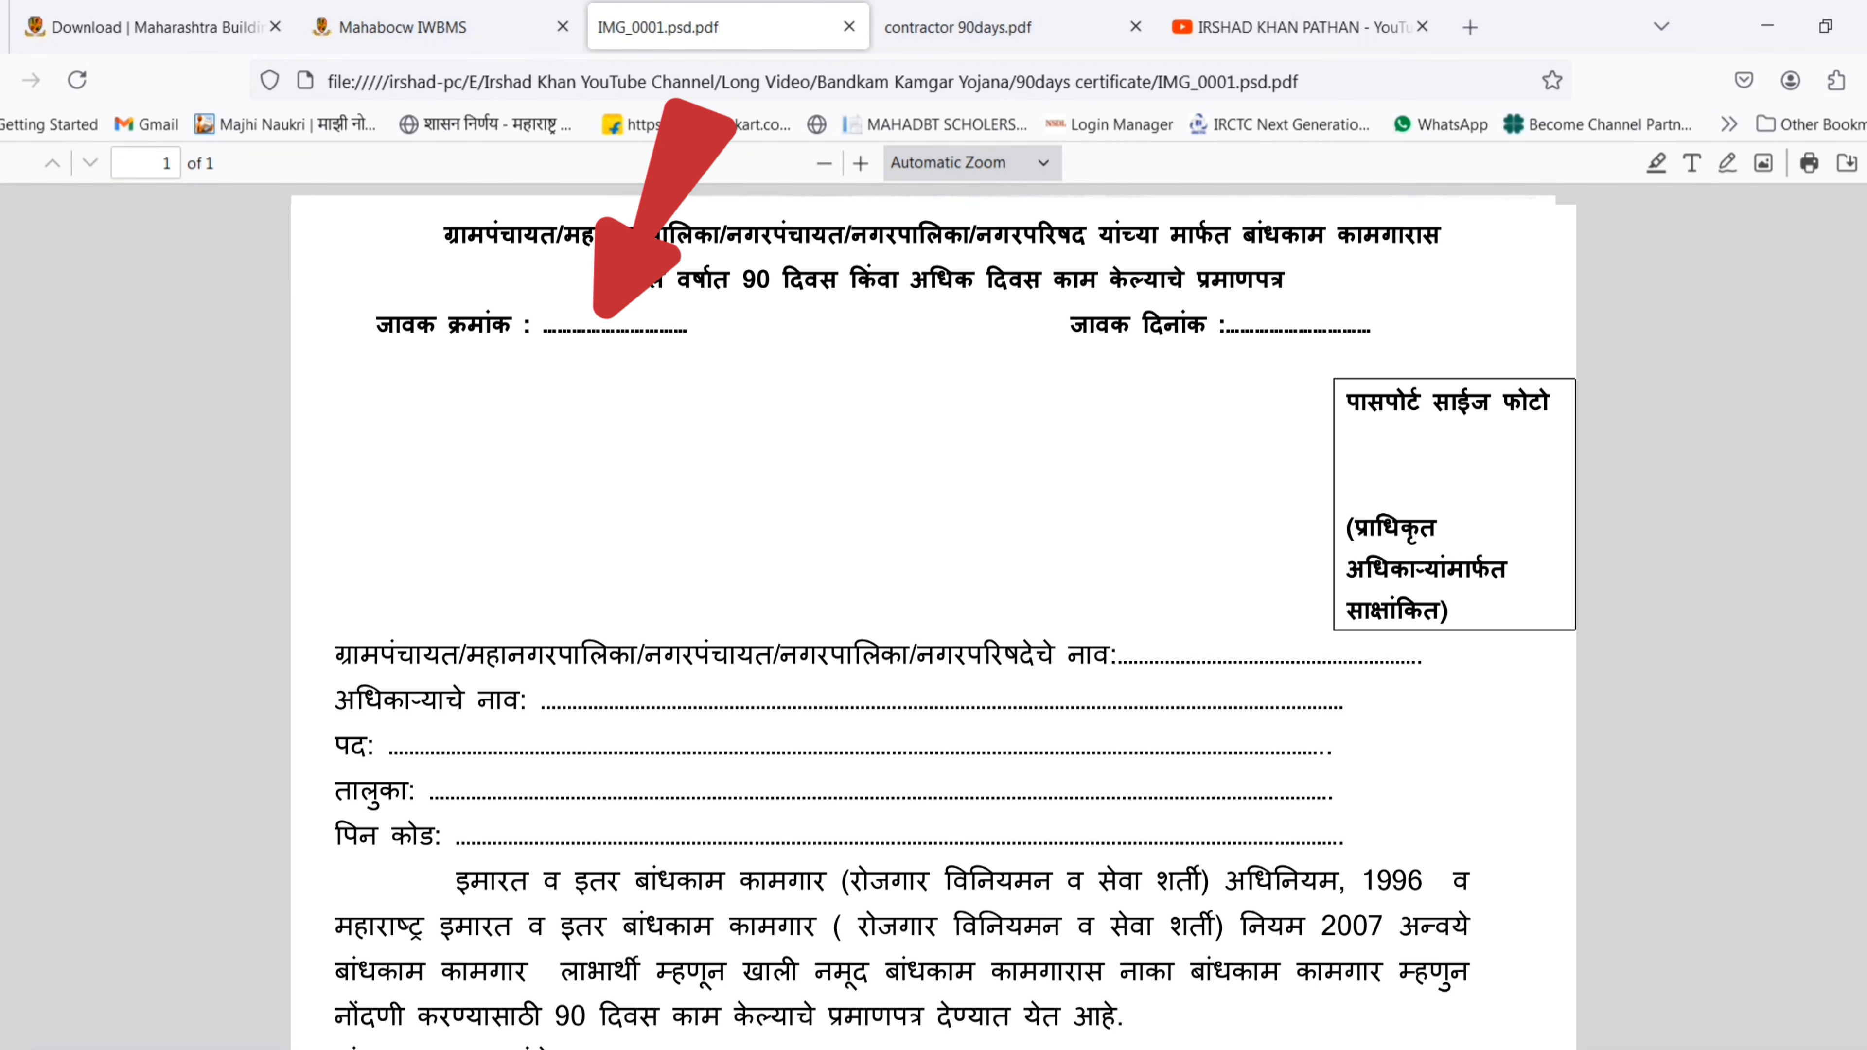
Enter dispatch number 66 and dispatch date 27/06/2024 on the renewal form, checking the date's place on the IMG_0001.psd.pdf certificate
left_click(453, 33)
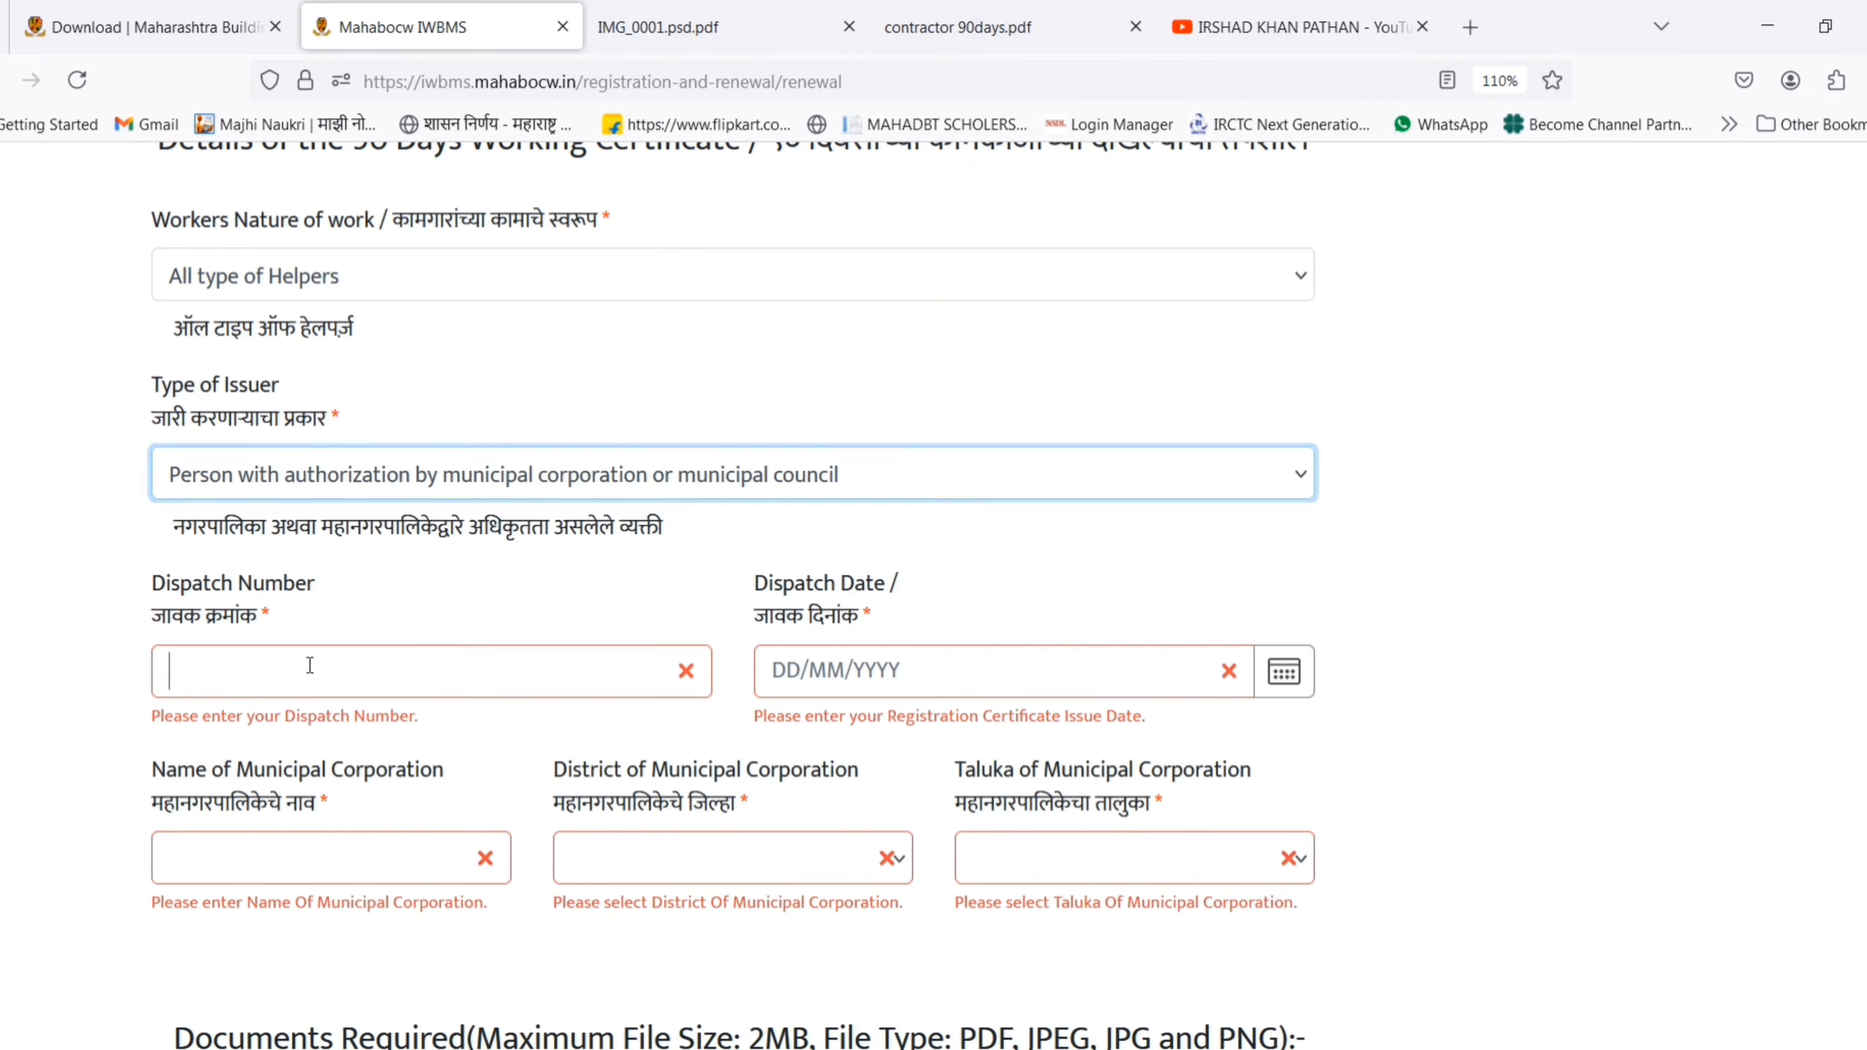
left_click(304, 664)
type("66")
left_click(823, 9)
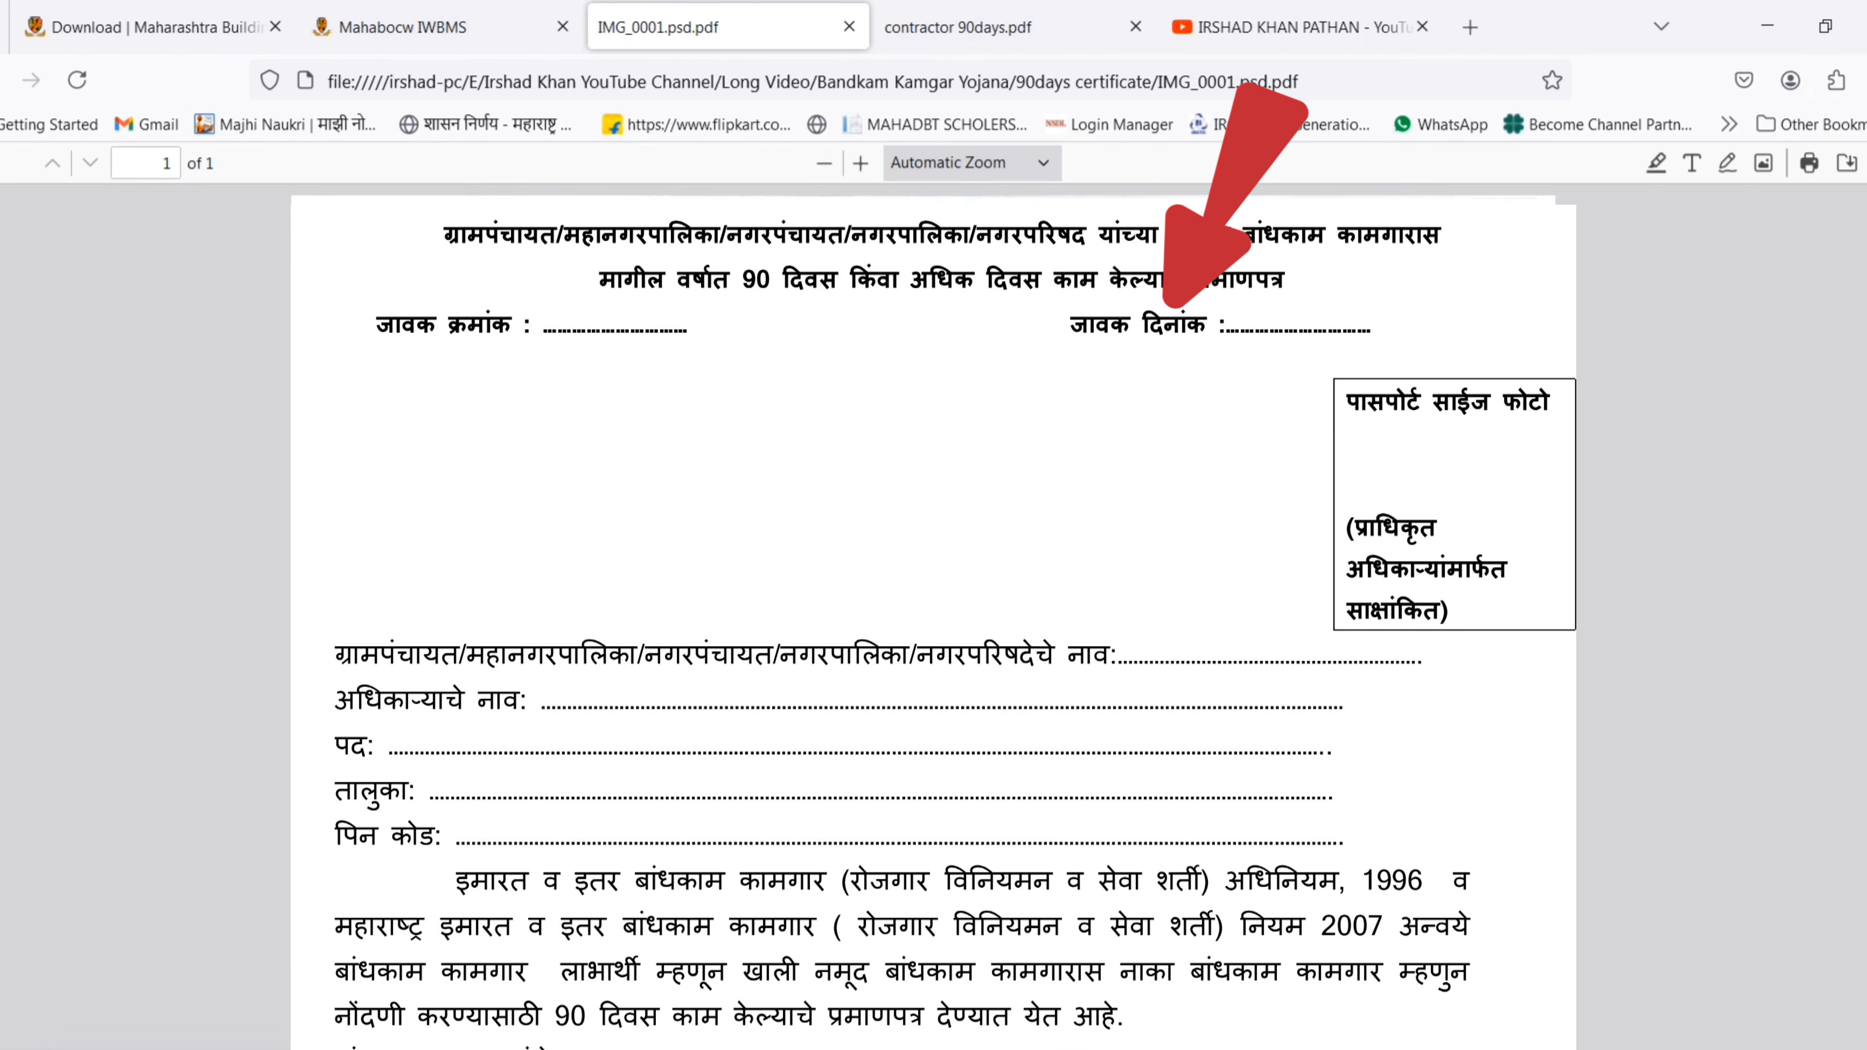
left_click(434, 26)
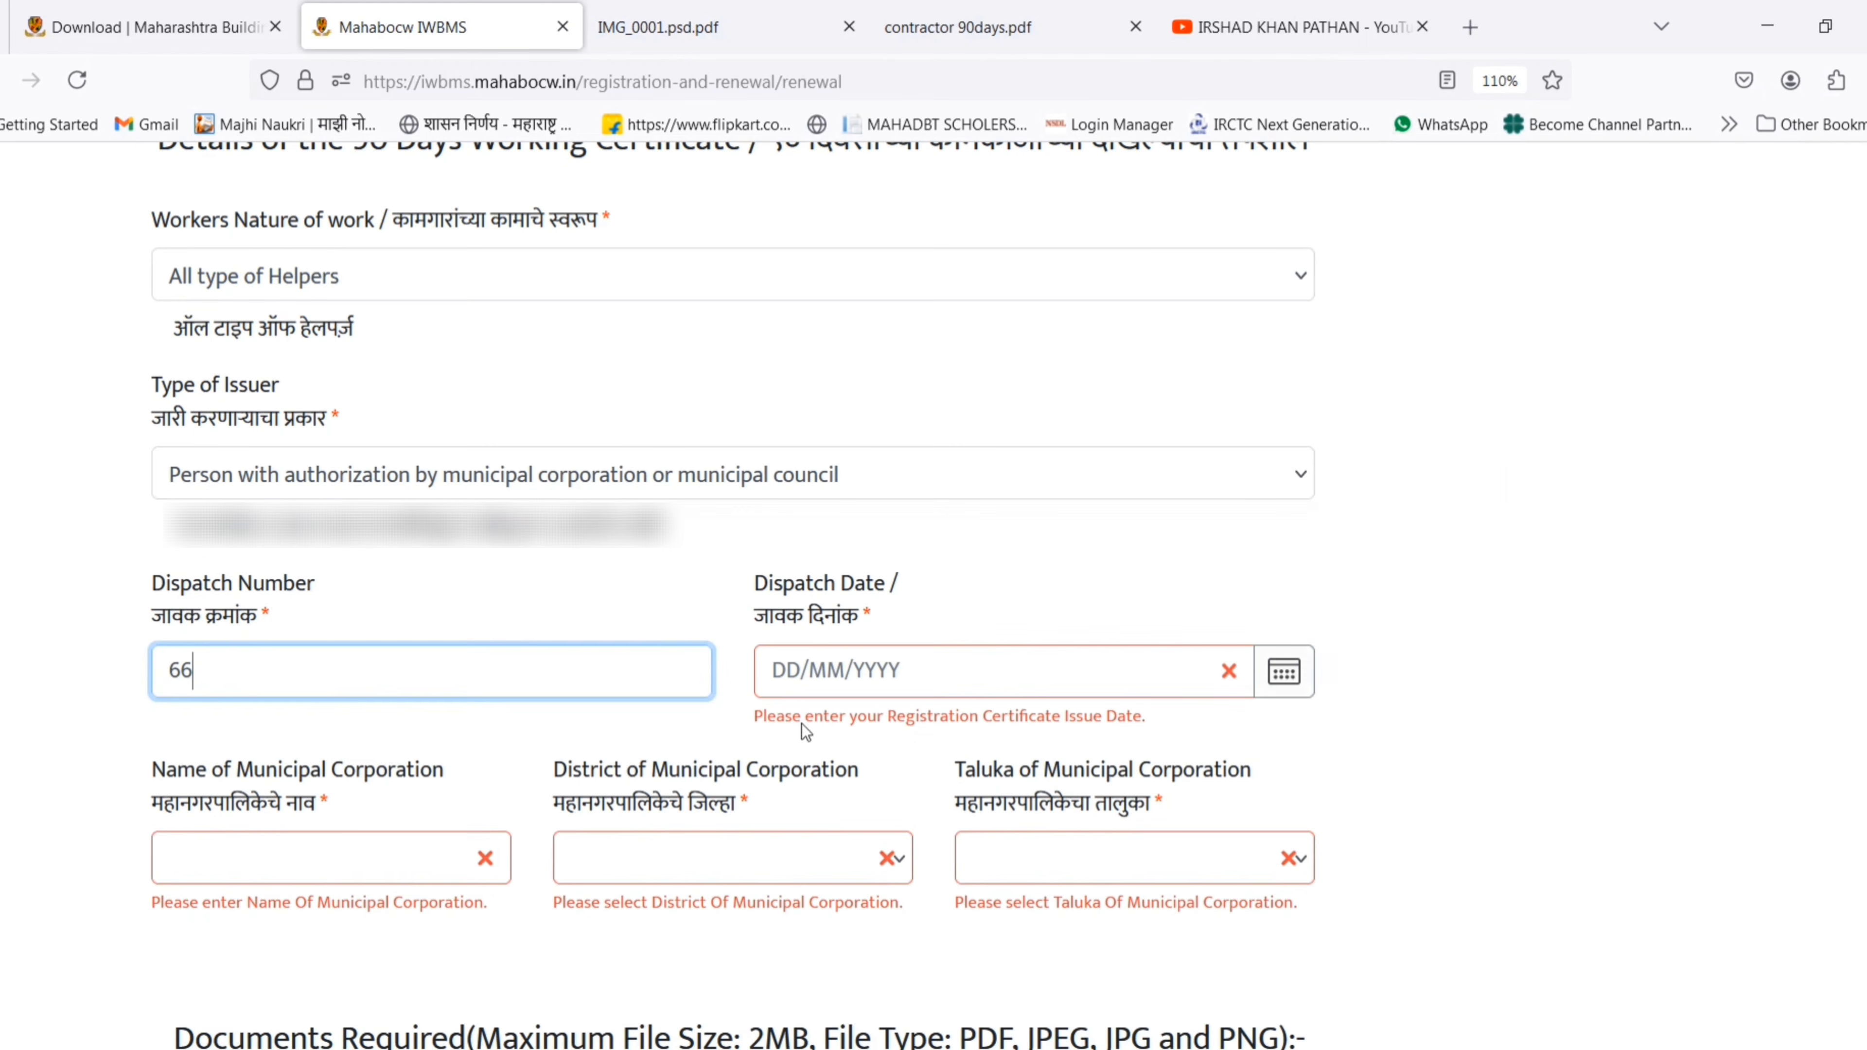
left_click(1304, 672)
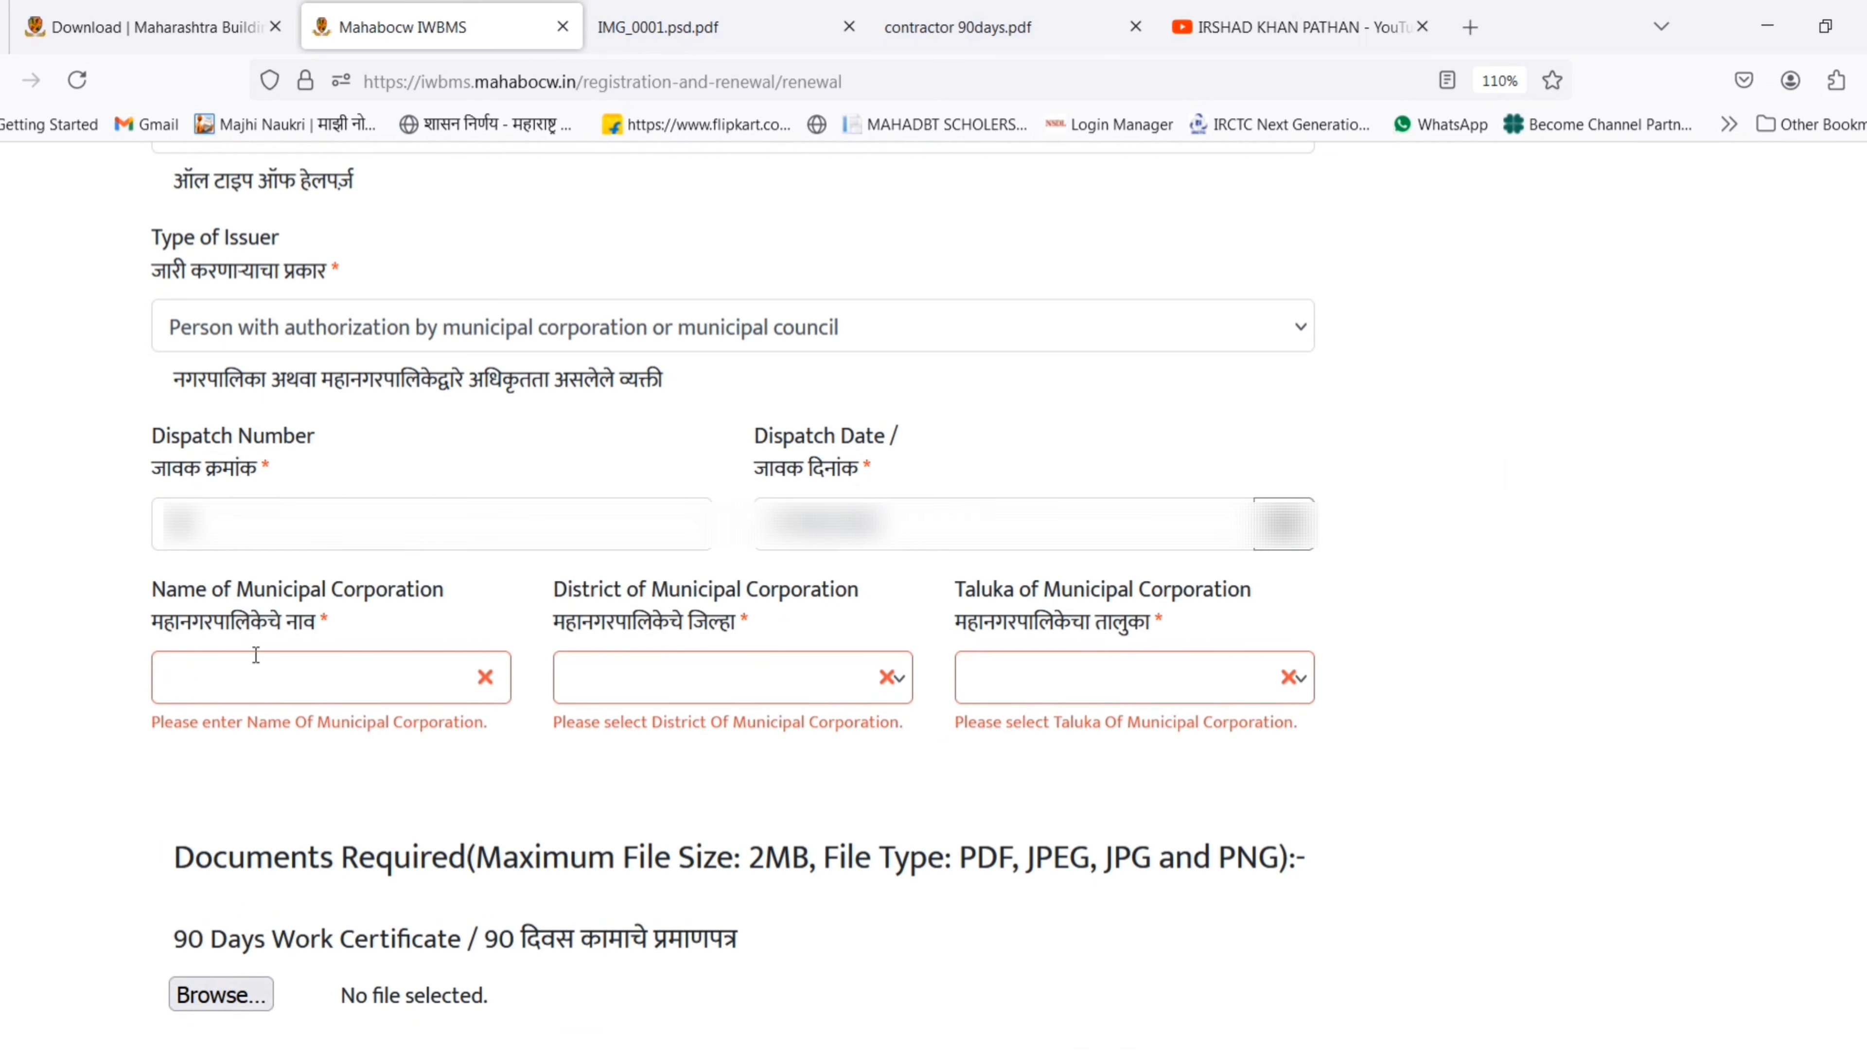
Fill in the municipal corporation details with the name NAGARPANCHAYAT OFFICE DHANKI, district Yavatmal and taluka Umarkhed
left_click(252, 675)
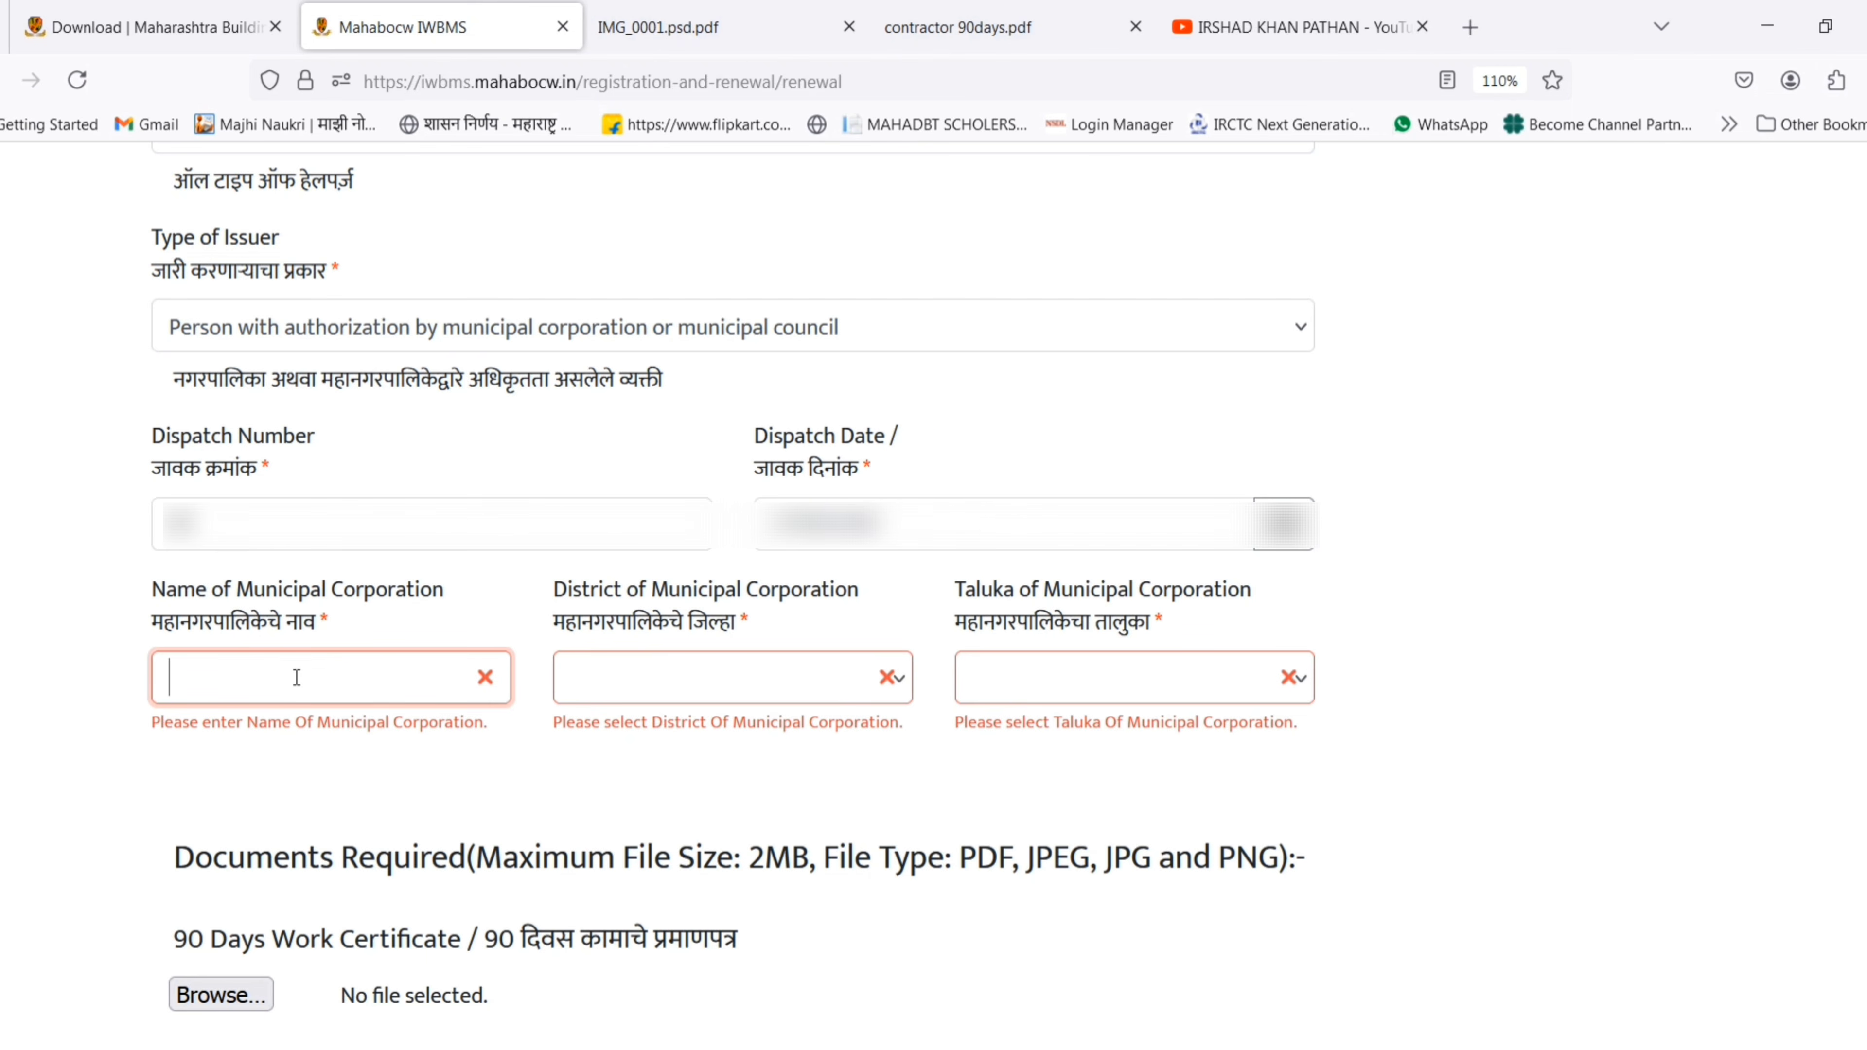
key("ctrl+v")
left_click(743, 673)
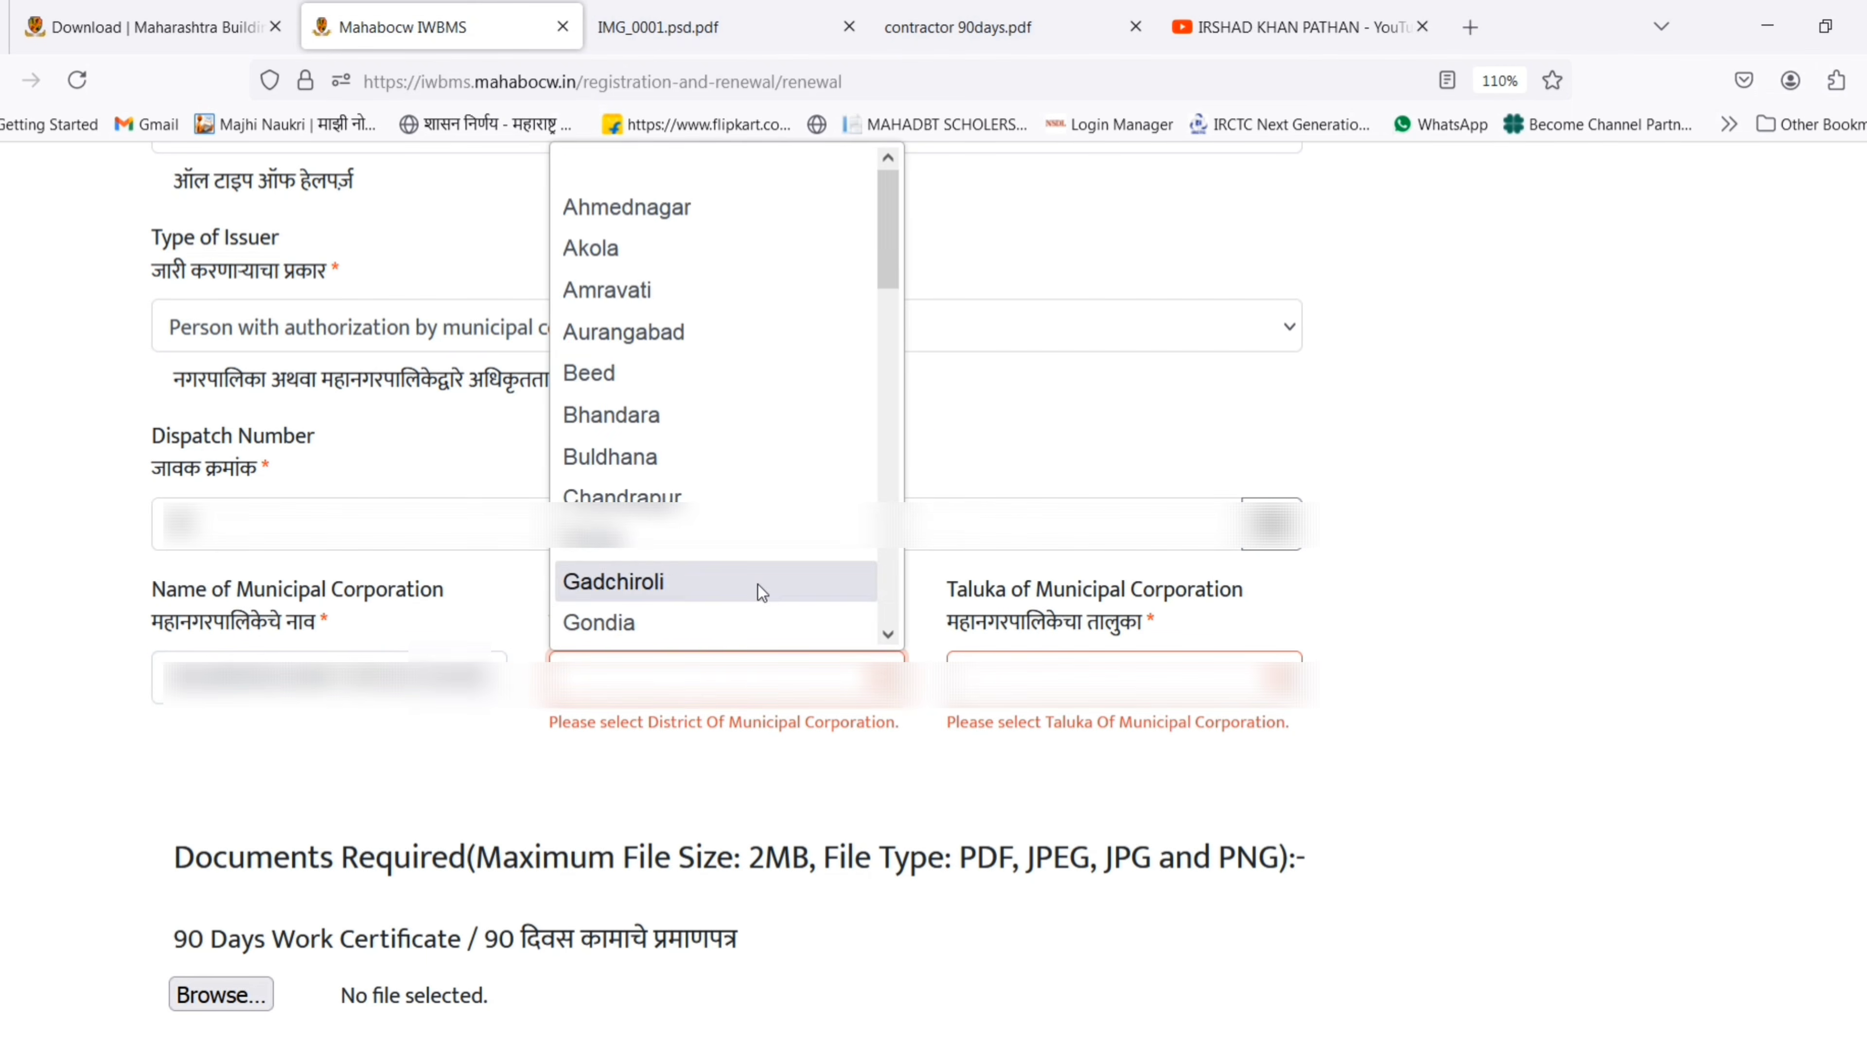
scroll(736, 595, "down", 5)
scroll(712, 630, "down", 4)
left_click(699, 625)
left_click(1125, 677)
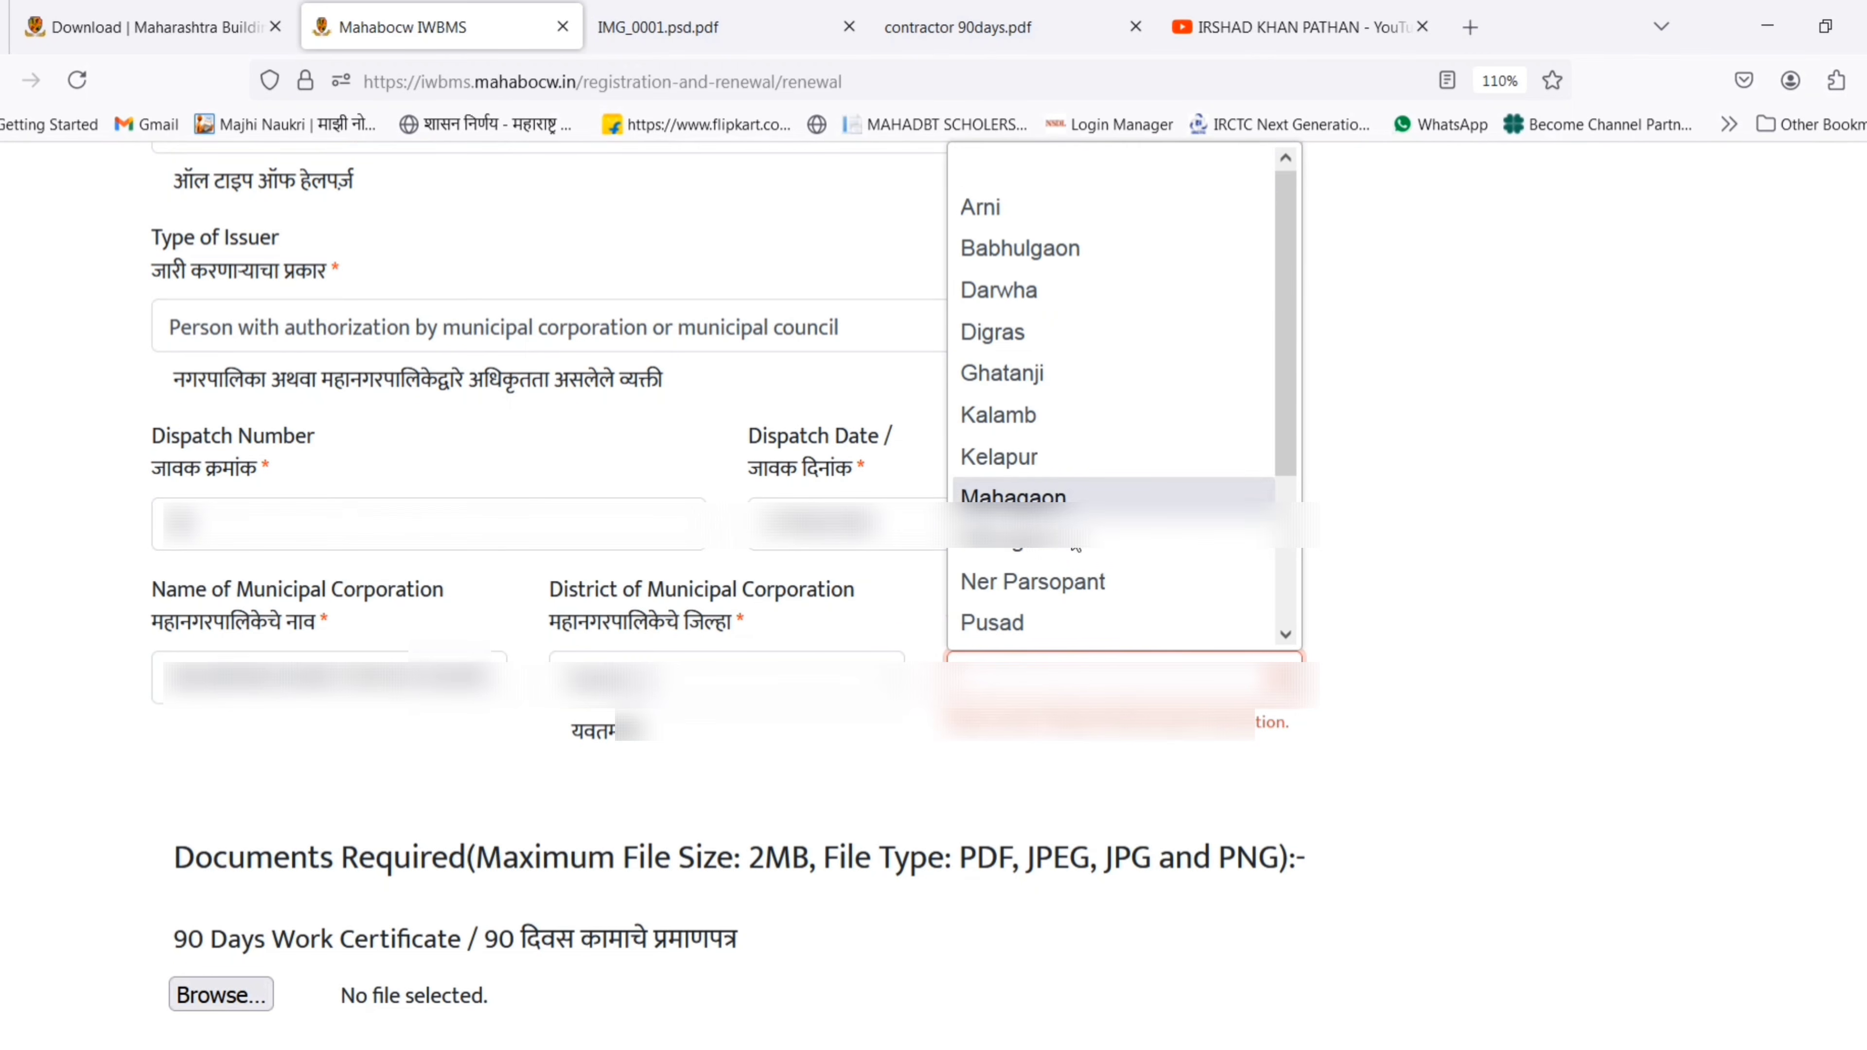
scroll(1014, 442, "down", 2)
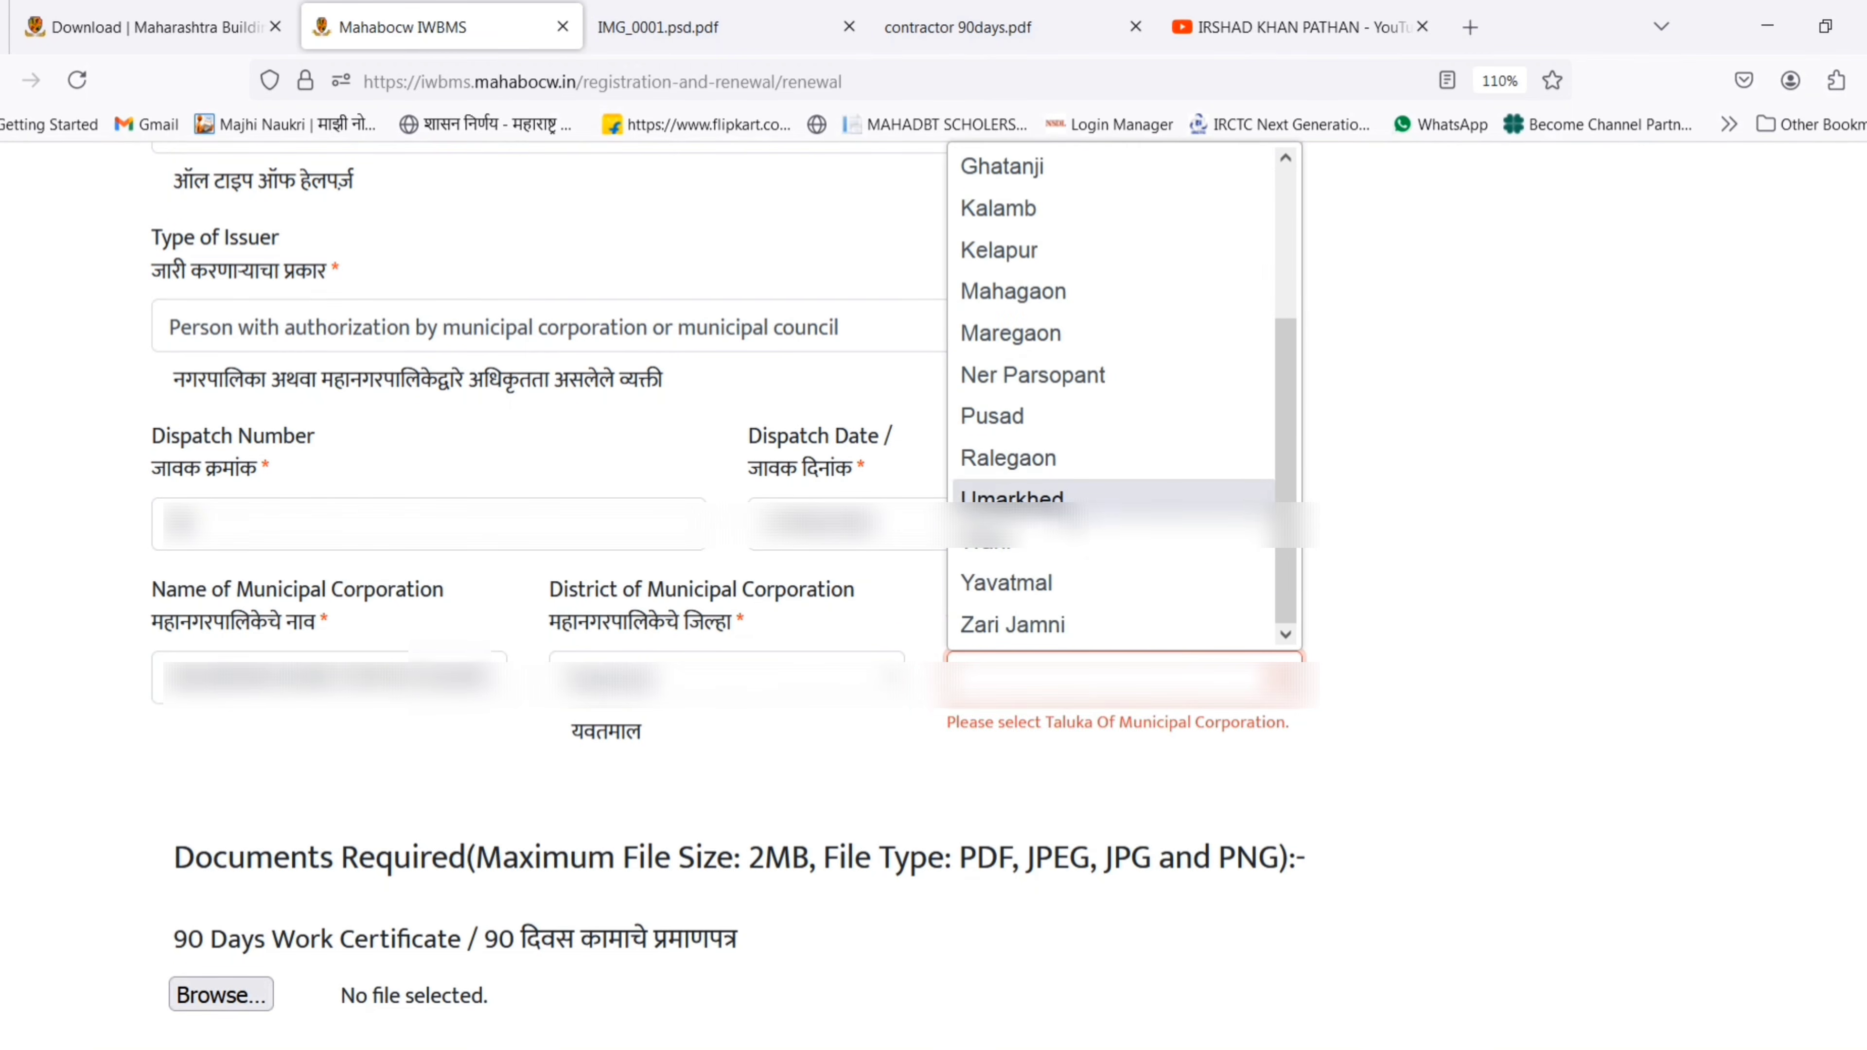
left_click(1015, 496)
Check the file size limit in the document requirements and upload 90DAYSCERTIFICATE.jpg as the 90 Days Work Certificate
scroll(786, 703, "down", 4)
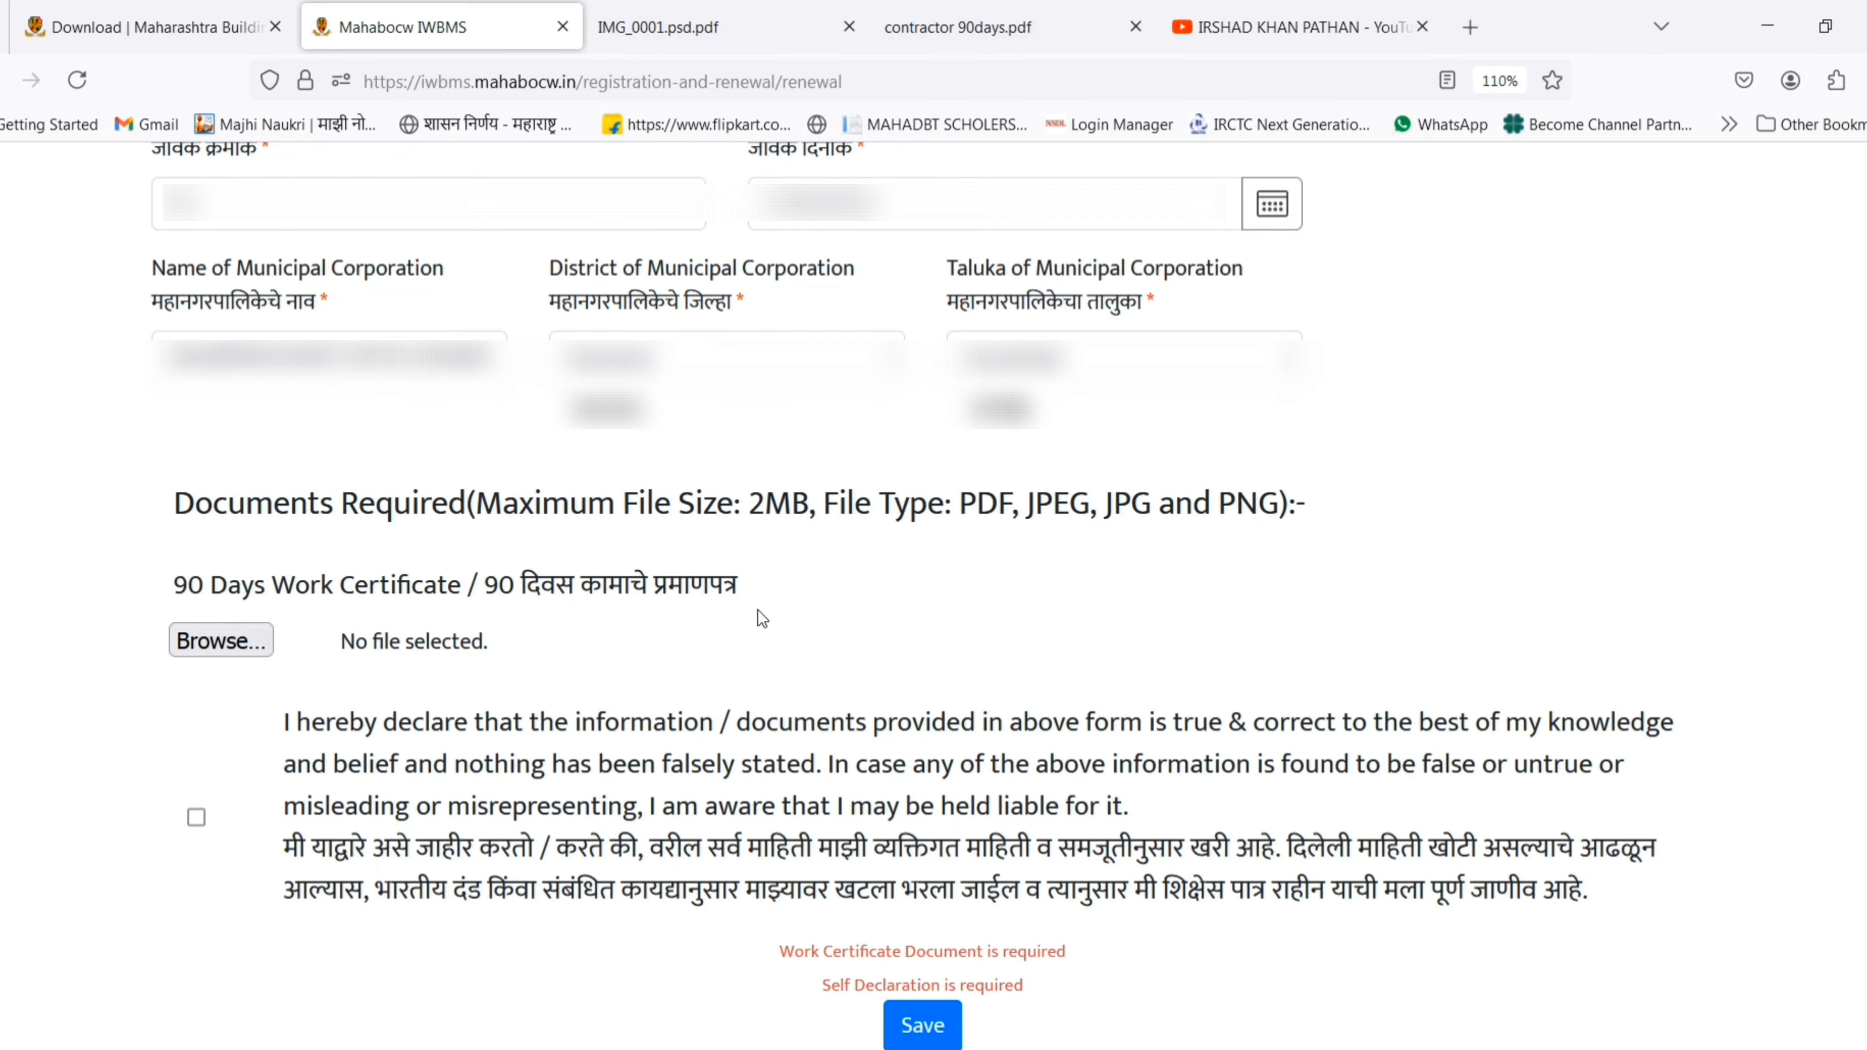
left_click_drag(741, 586, 188, 585)
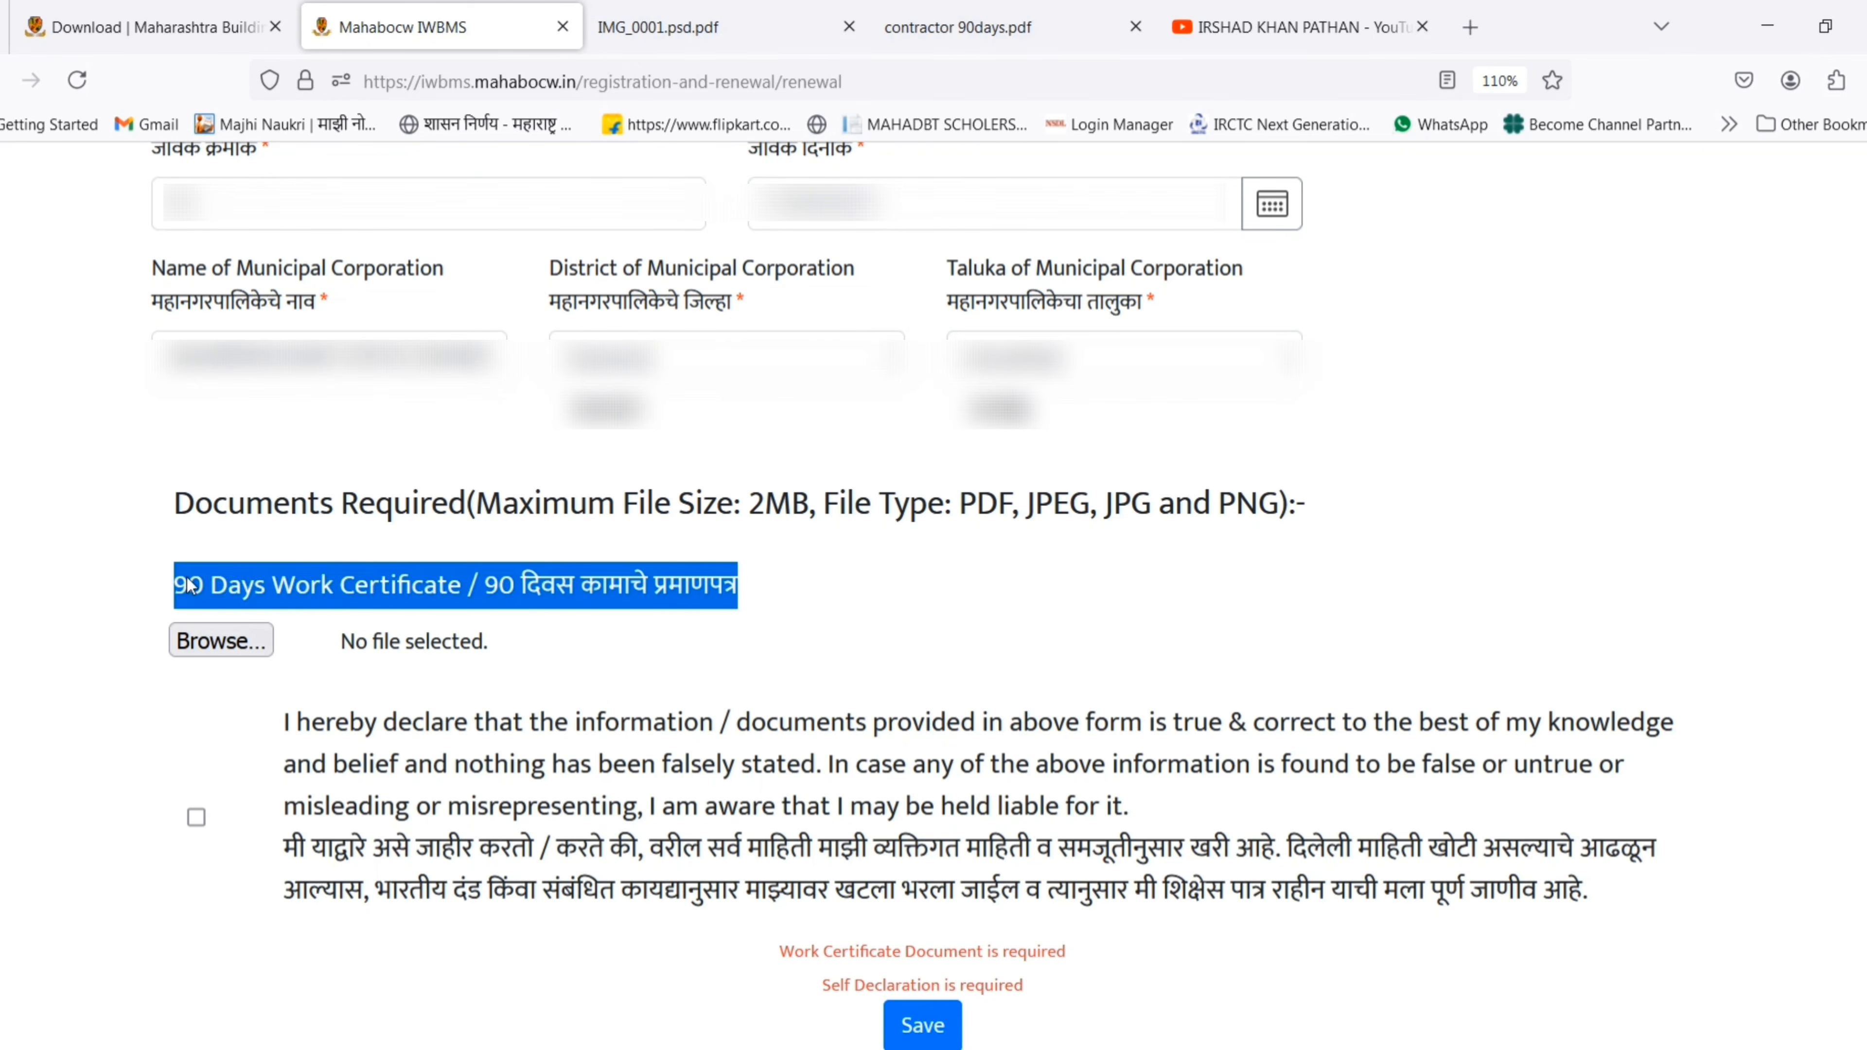
left_click(923, 584)
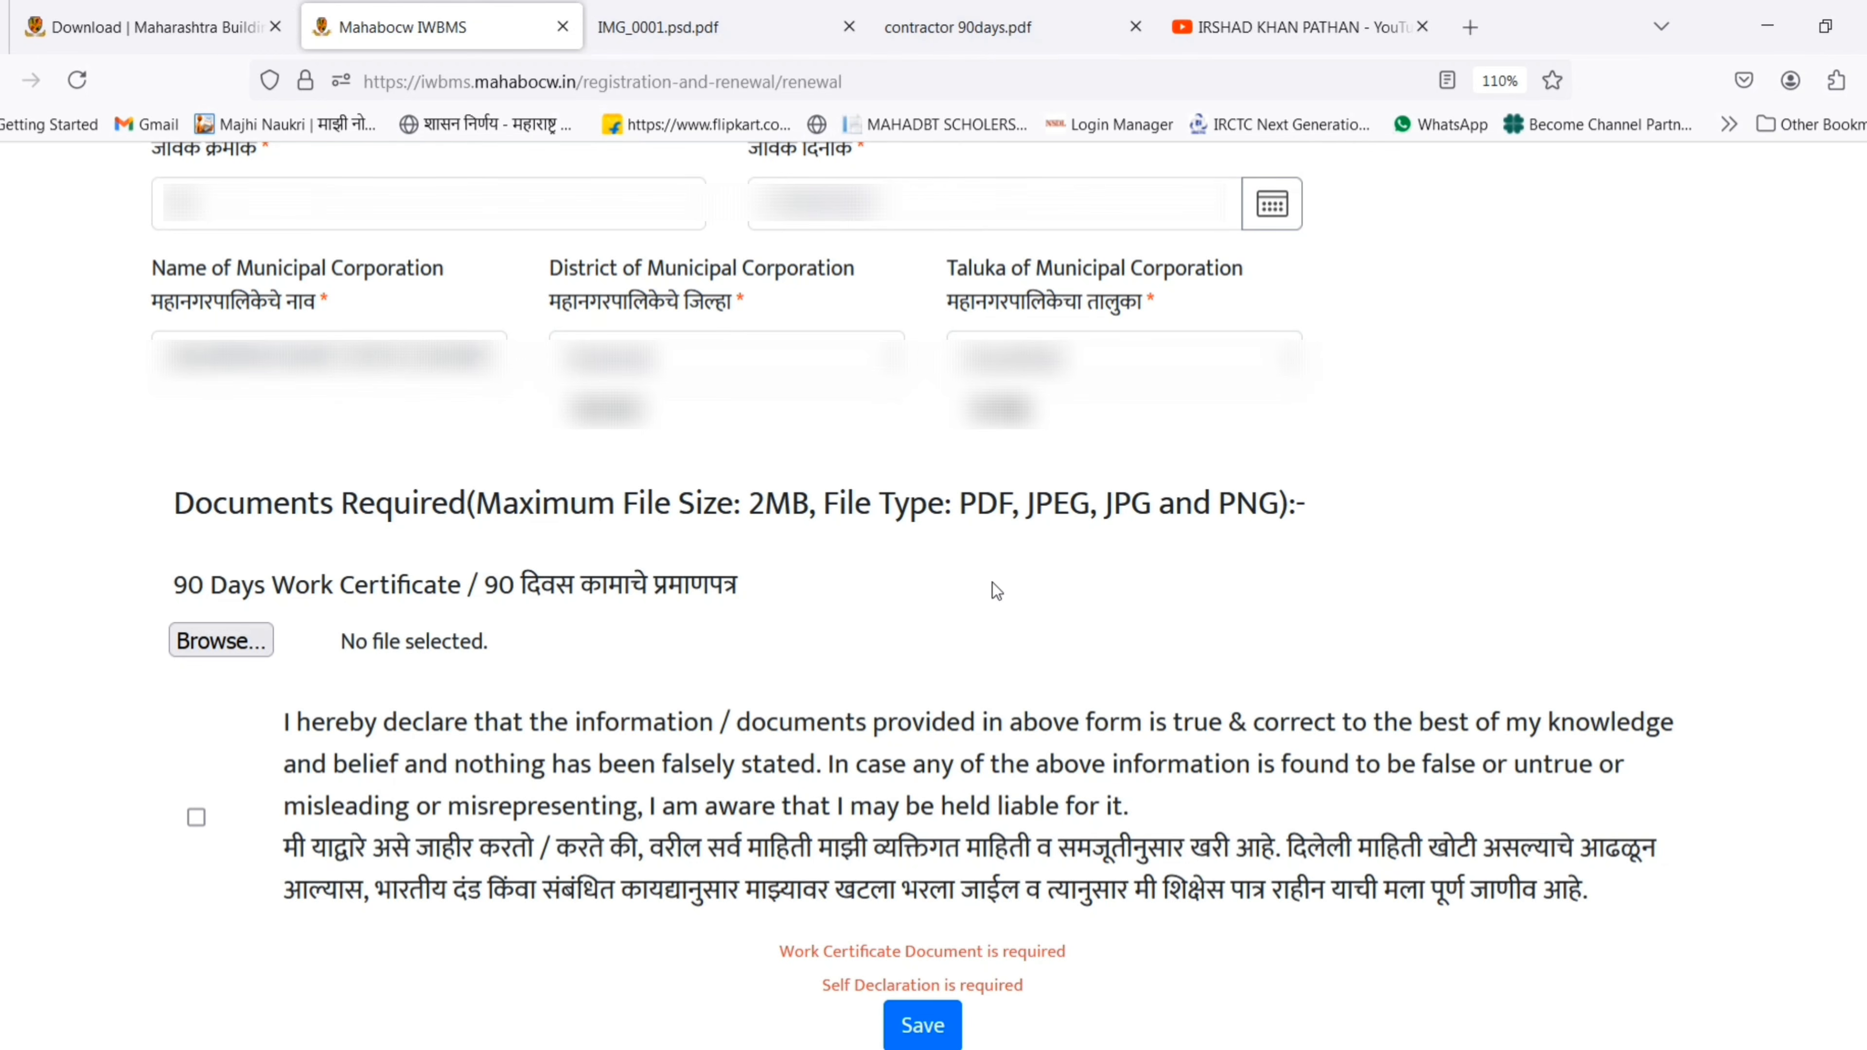
scroll(457, 599, "up", 2)
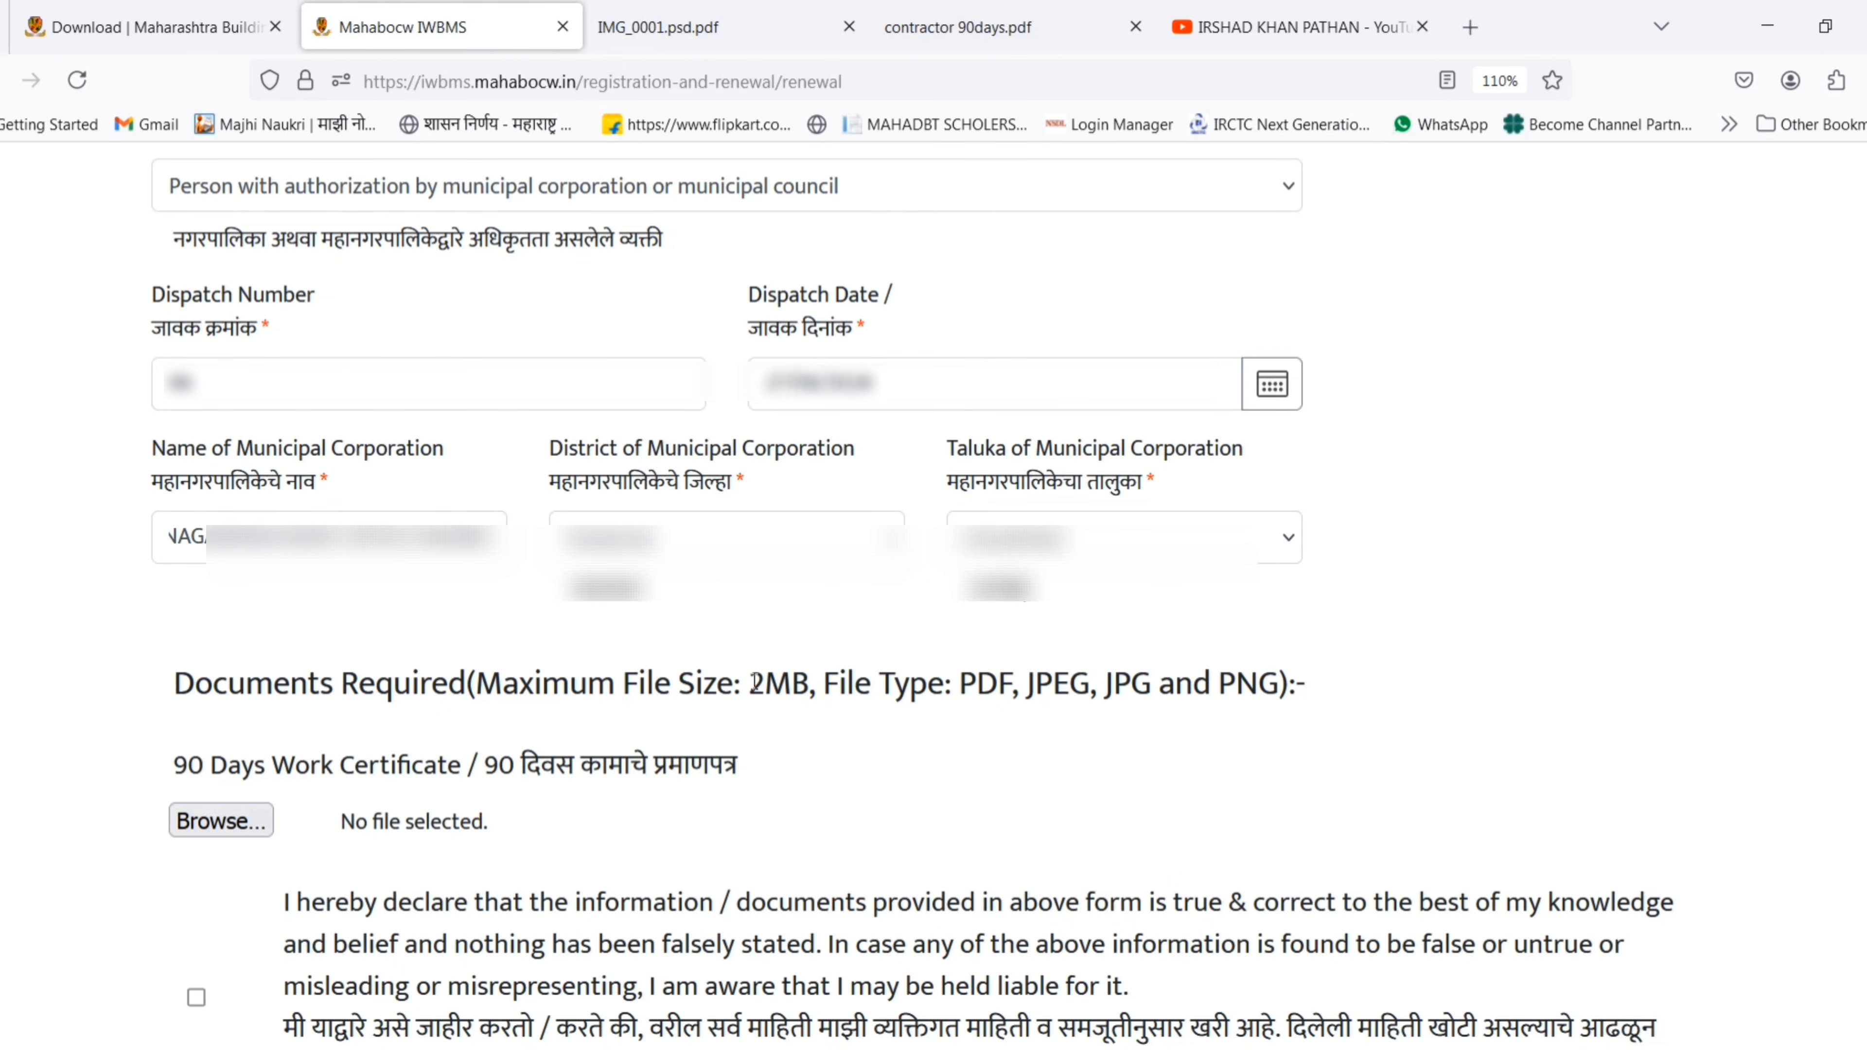
left_click_drag(750, 684, 812, 684)
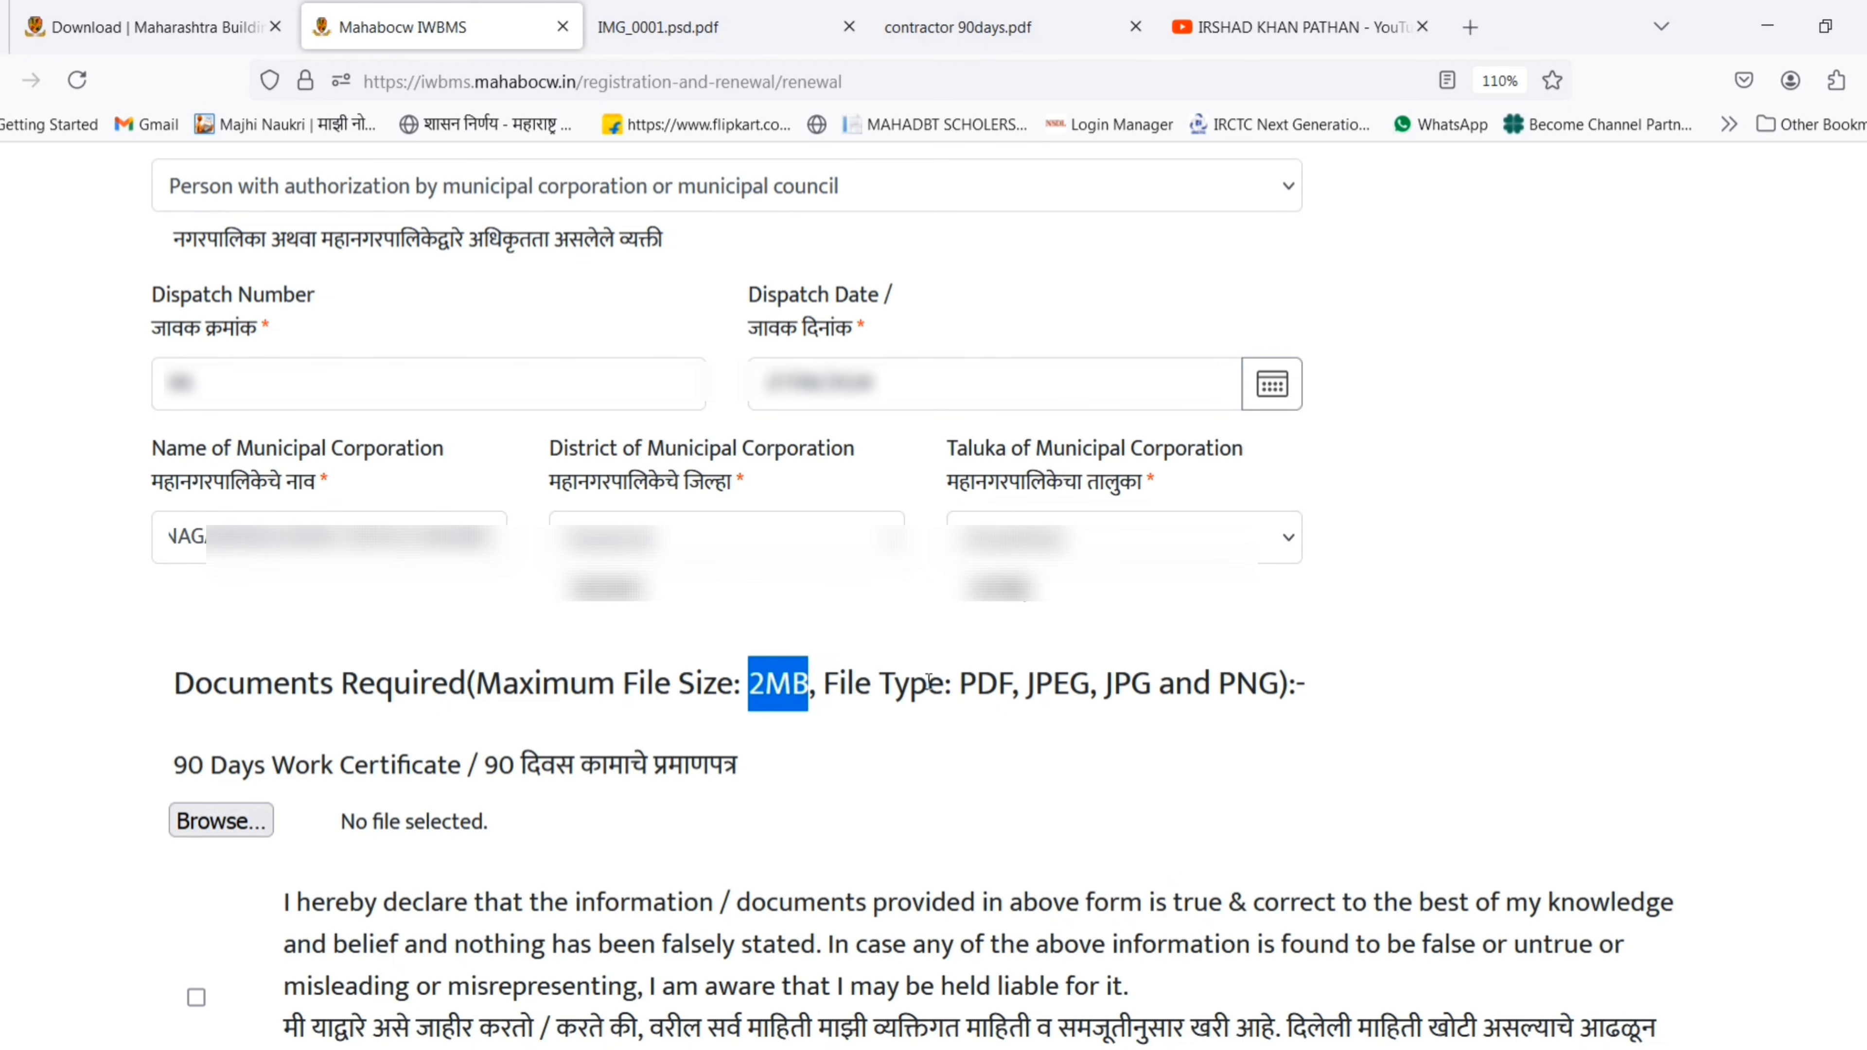
left_click(849, 713)
left_click(242, 815)
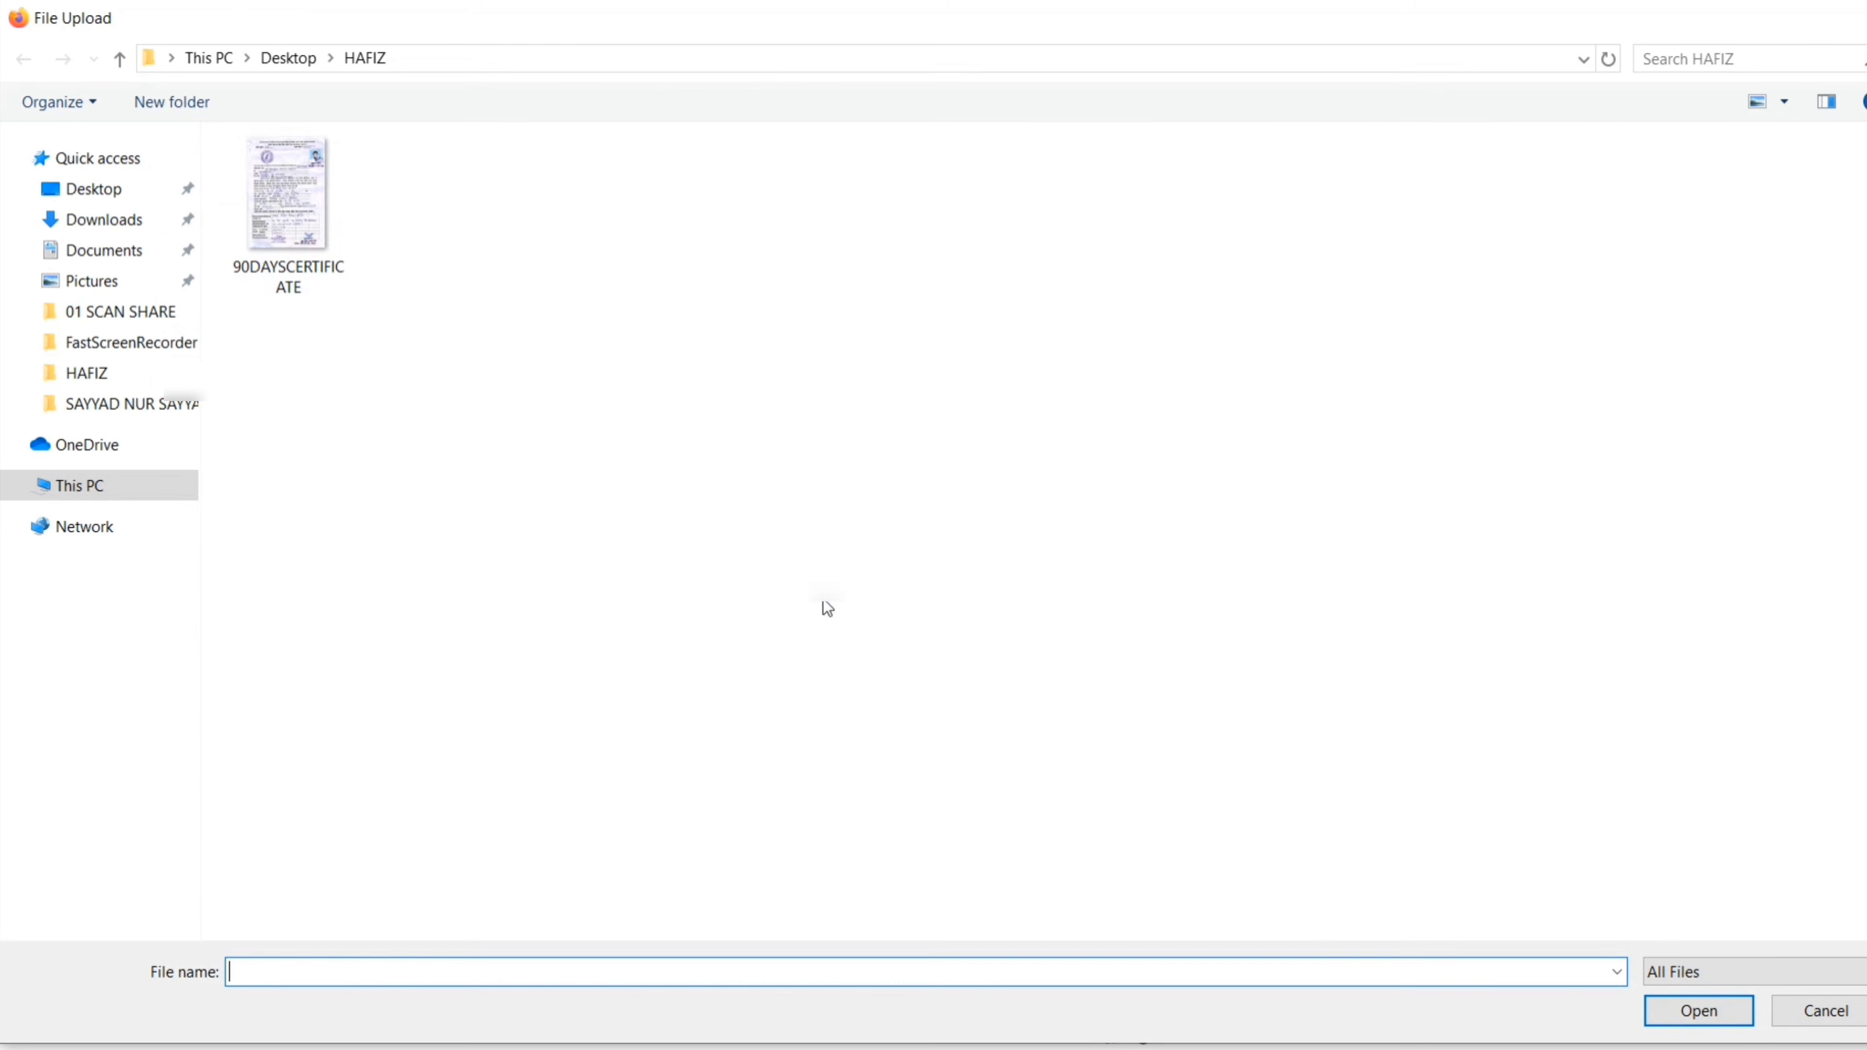
double_click(307, 199)
Read and accept the self declaration below the 90 Days Work Certificate upload
scroll(888, 849, "down", 2)
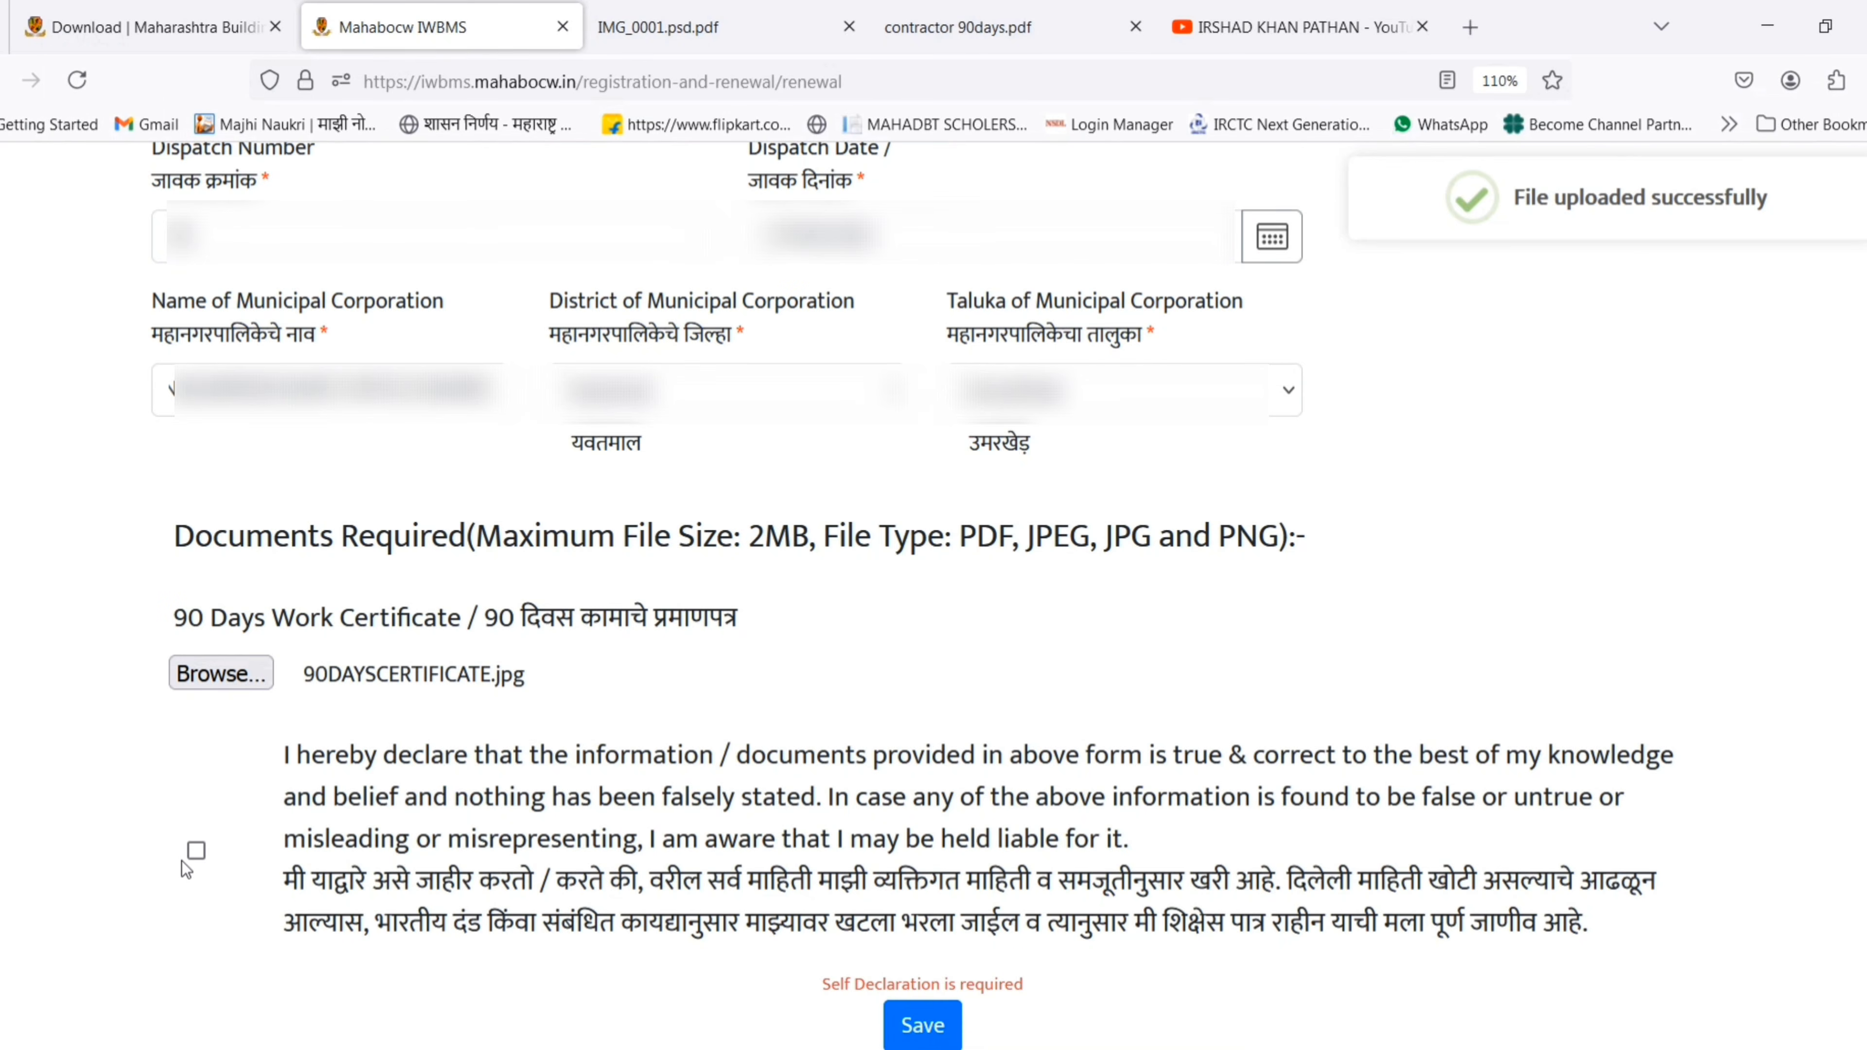
left_click_drag(276, 882, 1655, 940)
left_click(361, 838)
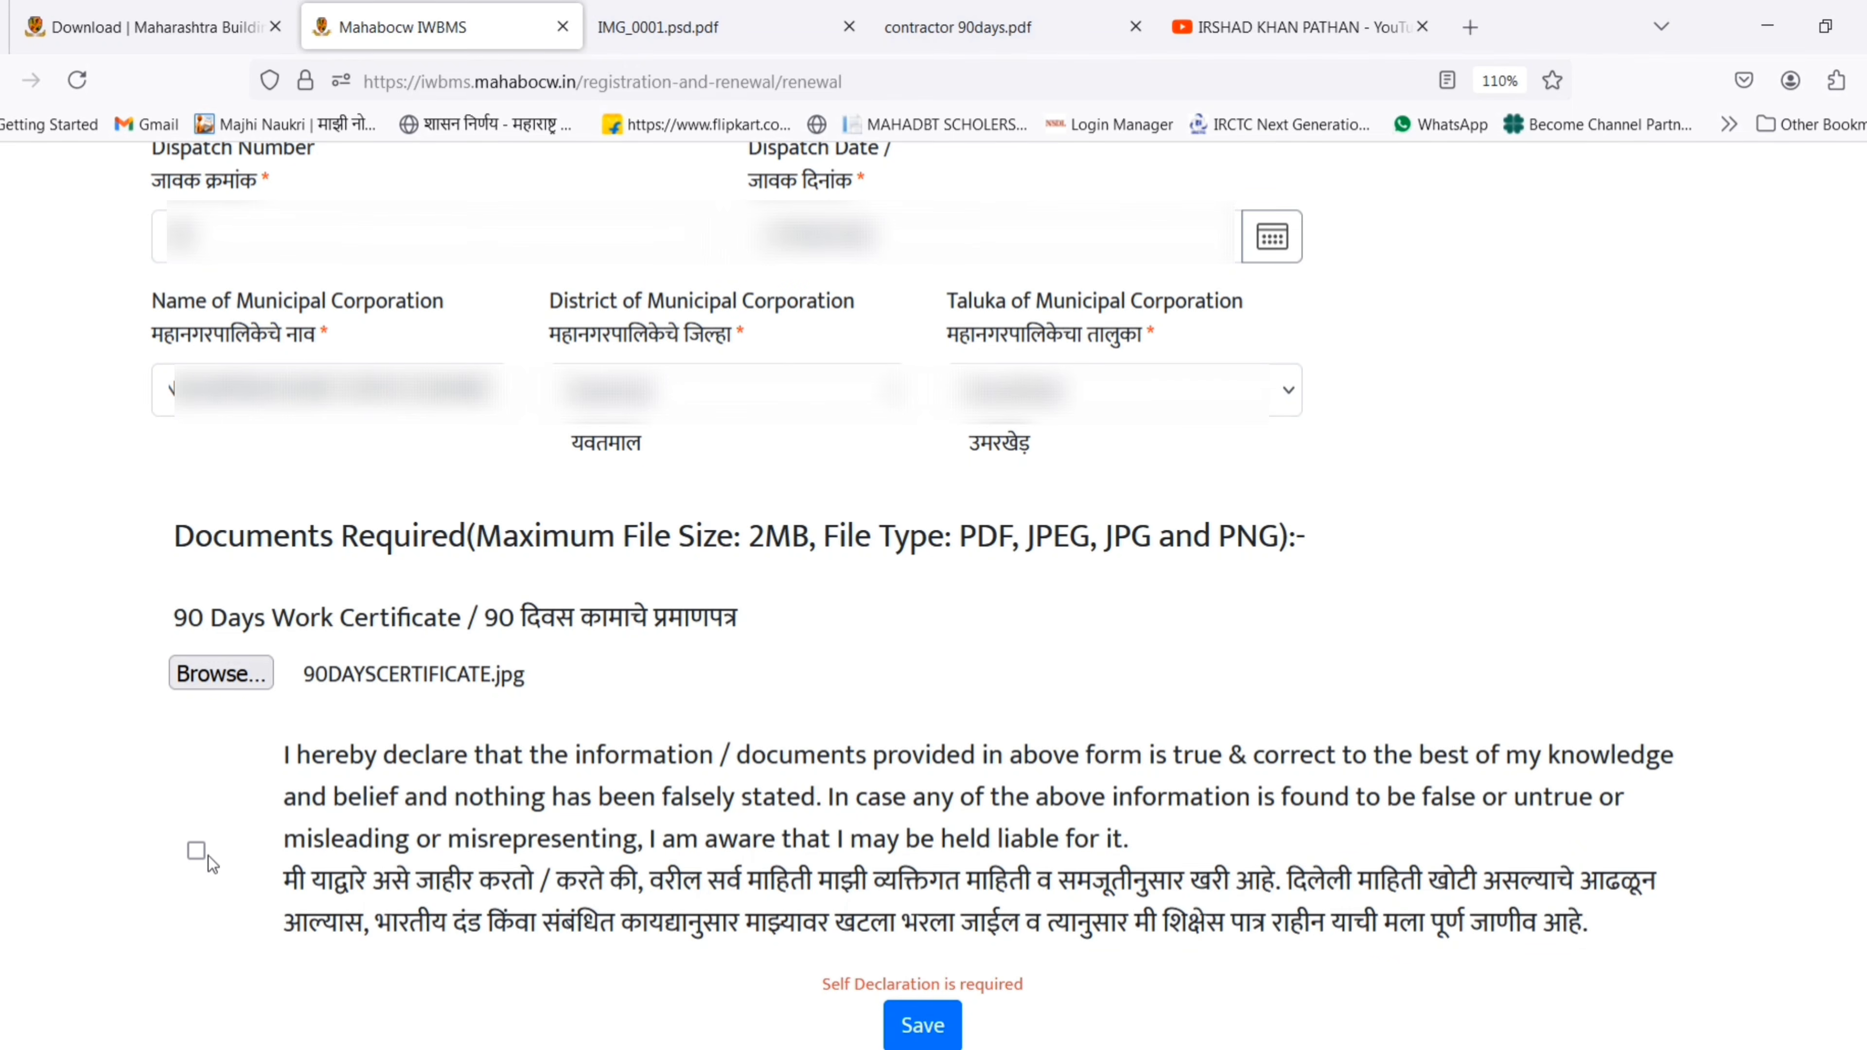
Save the renewal form, request the OTP, enter the received OTP and validate it to submit the application
left_click(919, 1026)
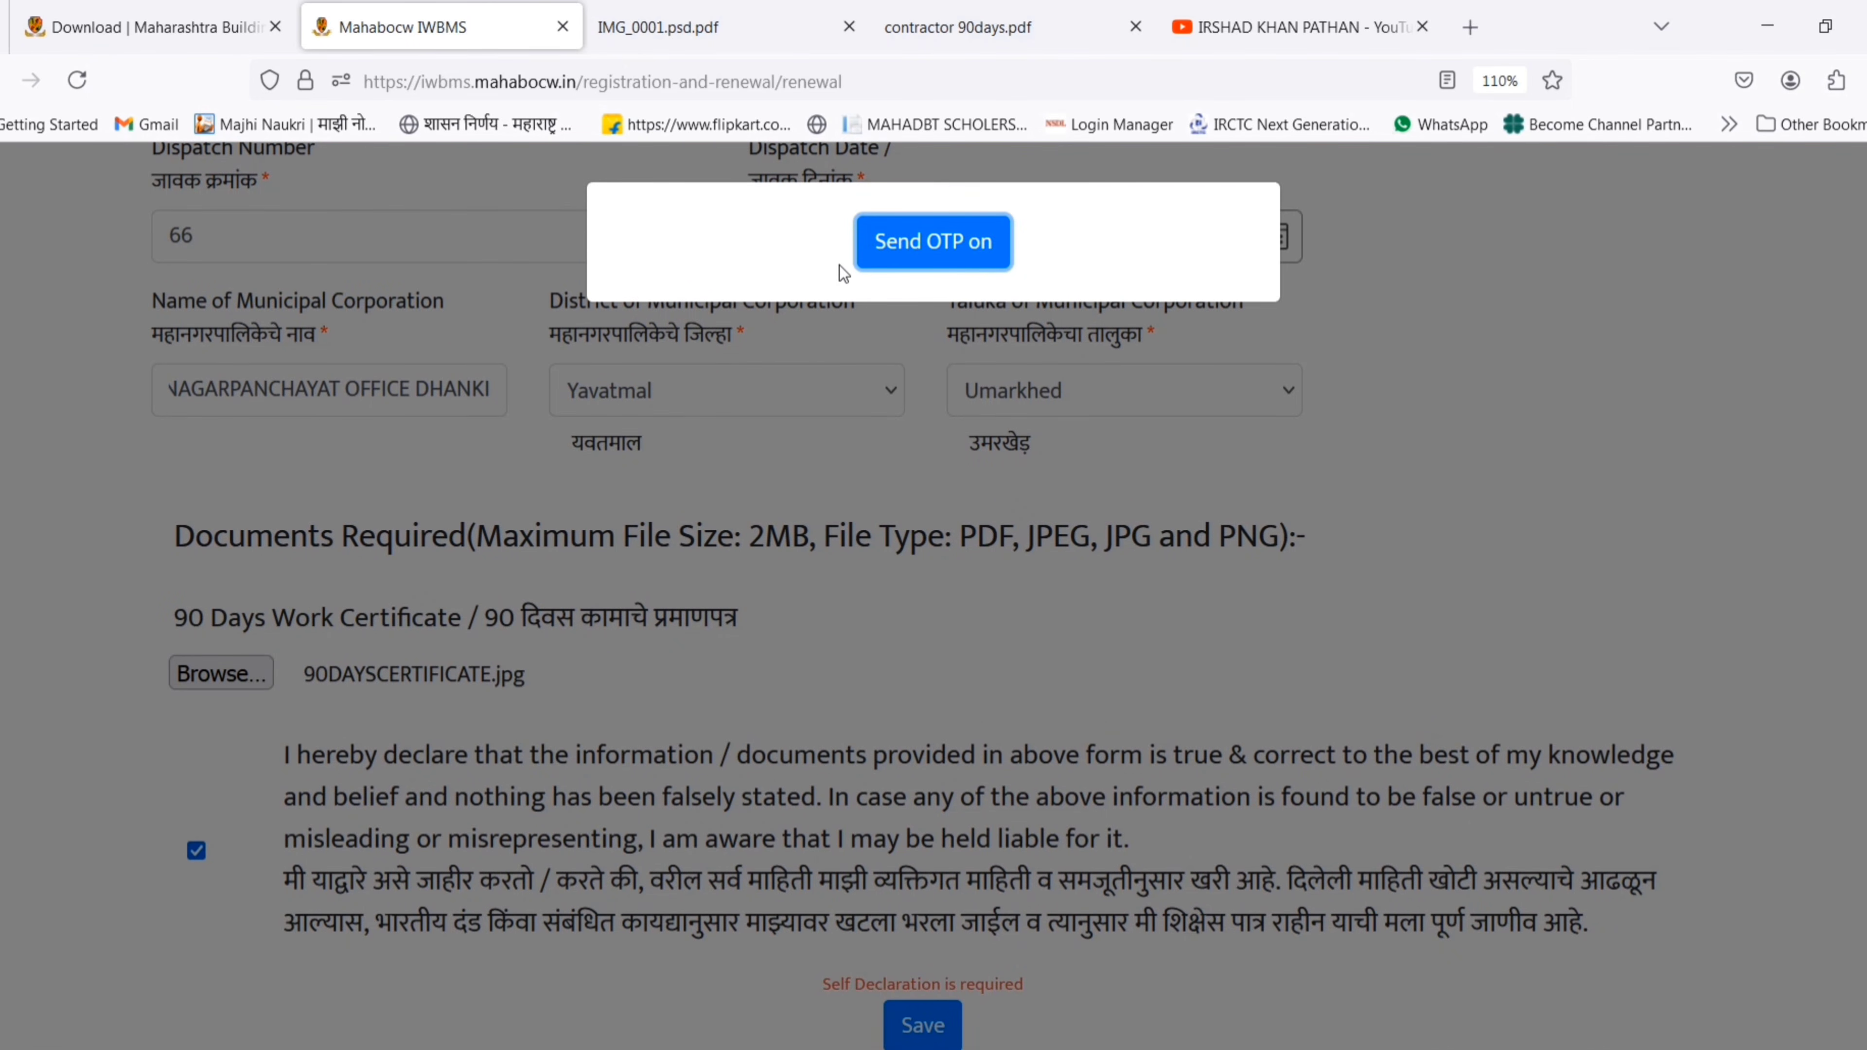
left_click(935, 249)
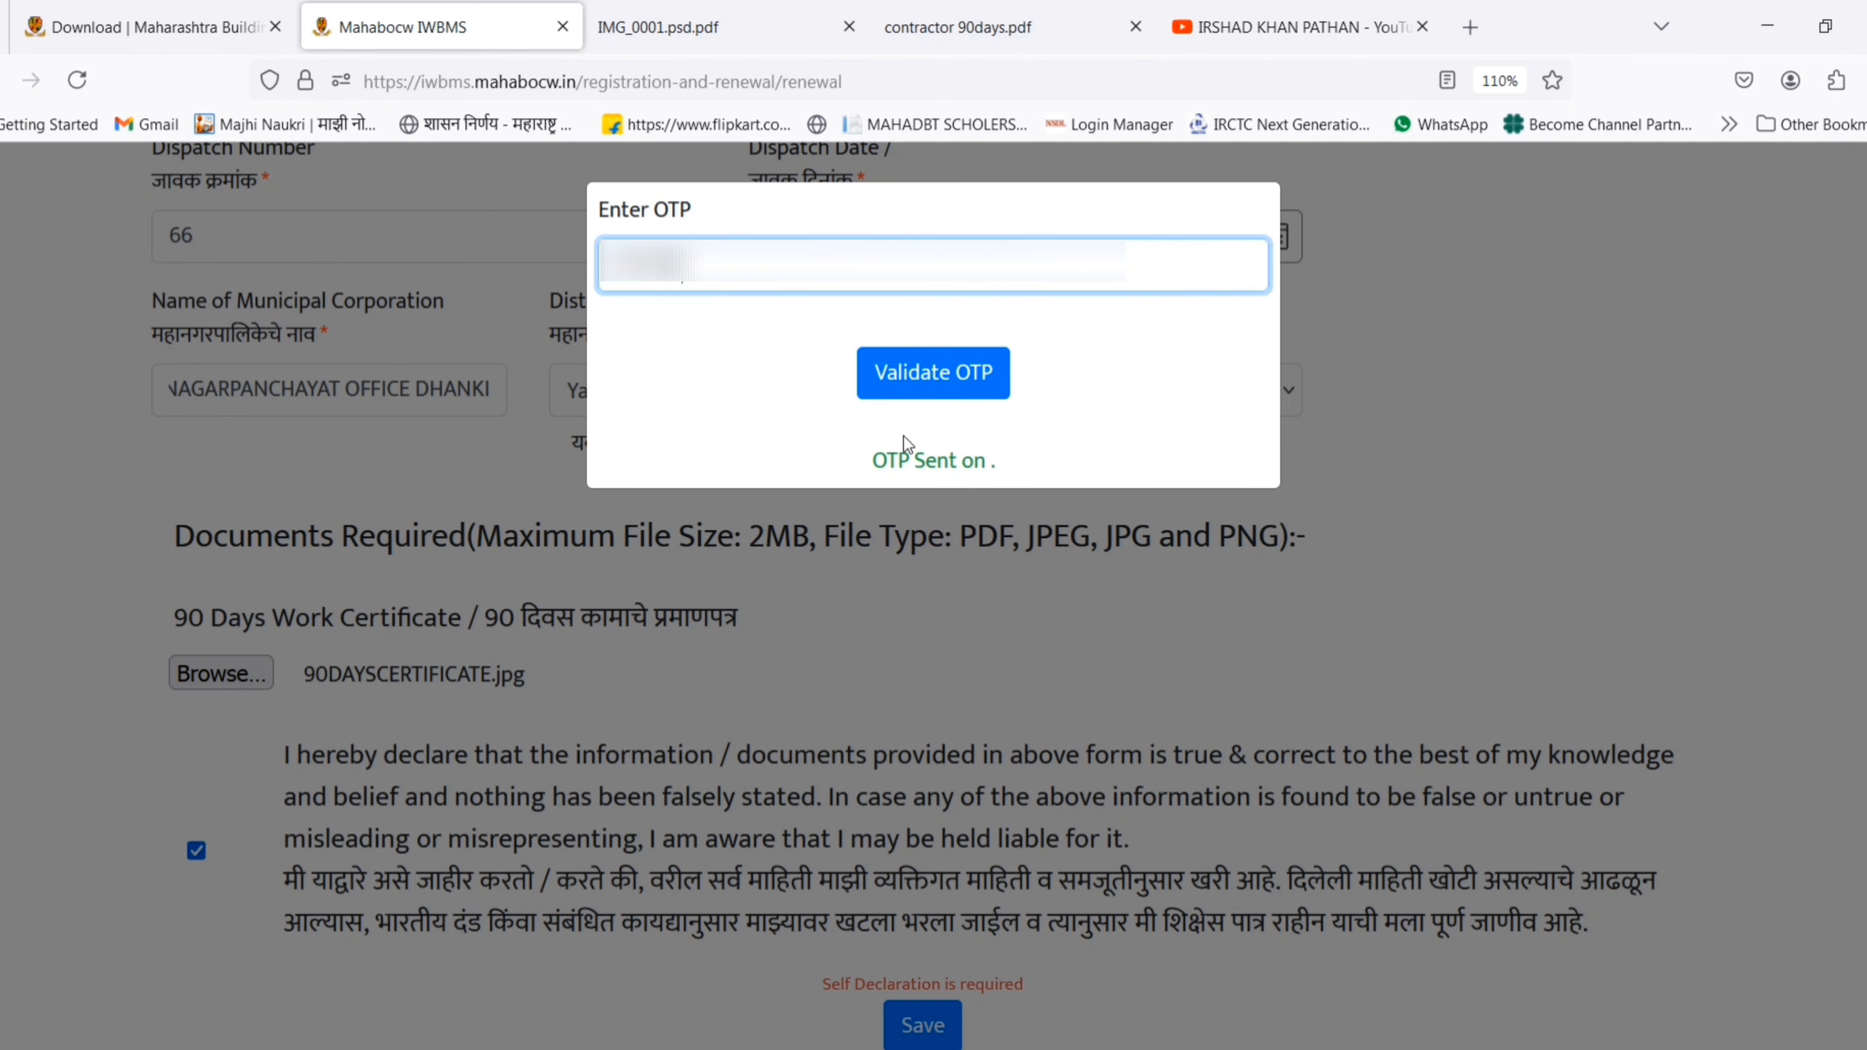
left_click(909, 379)
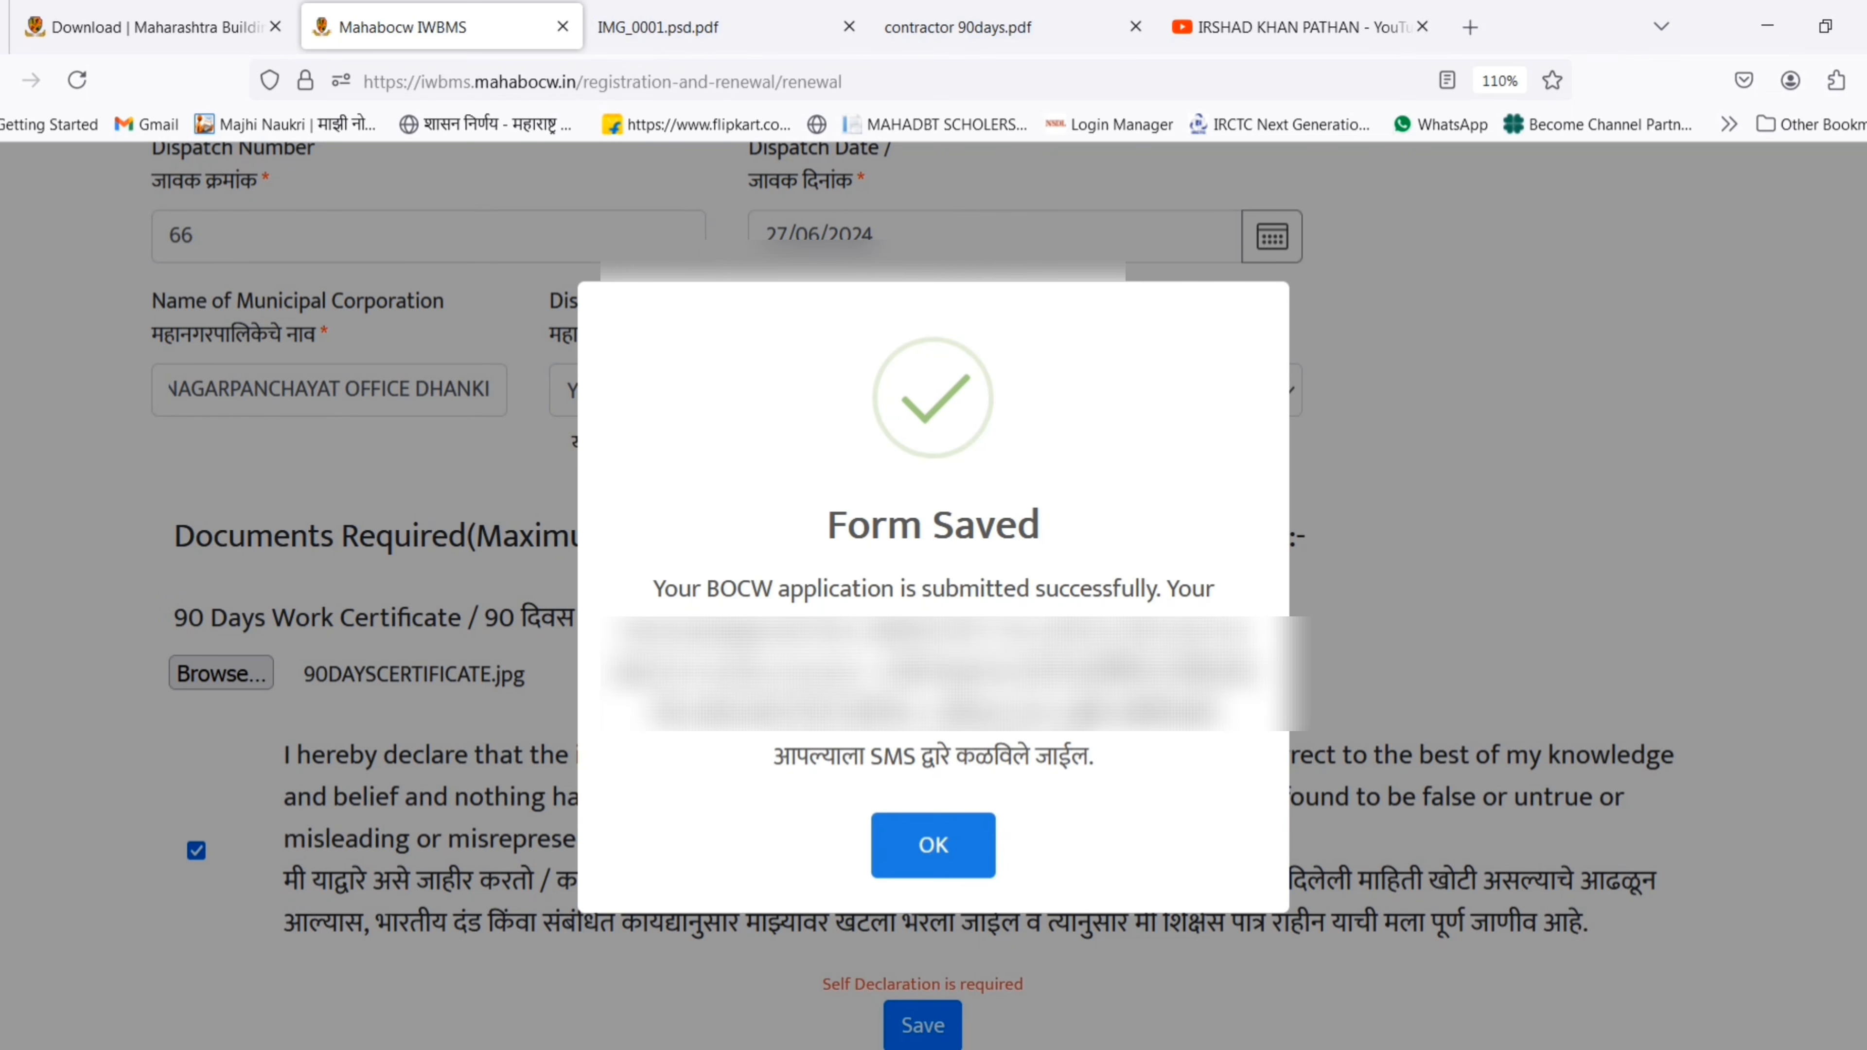